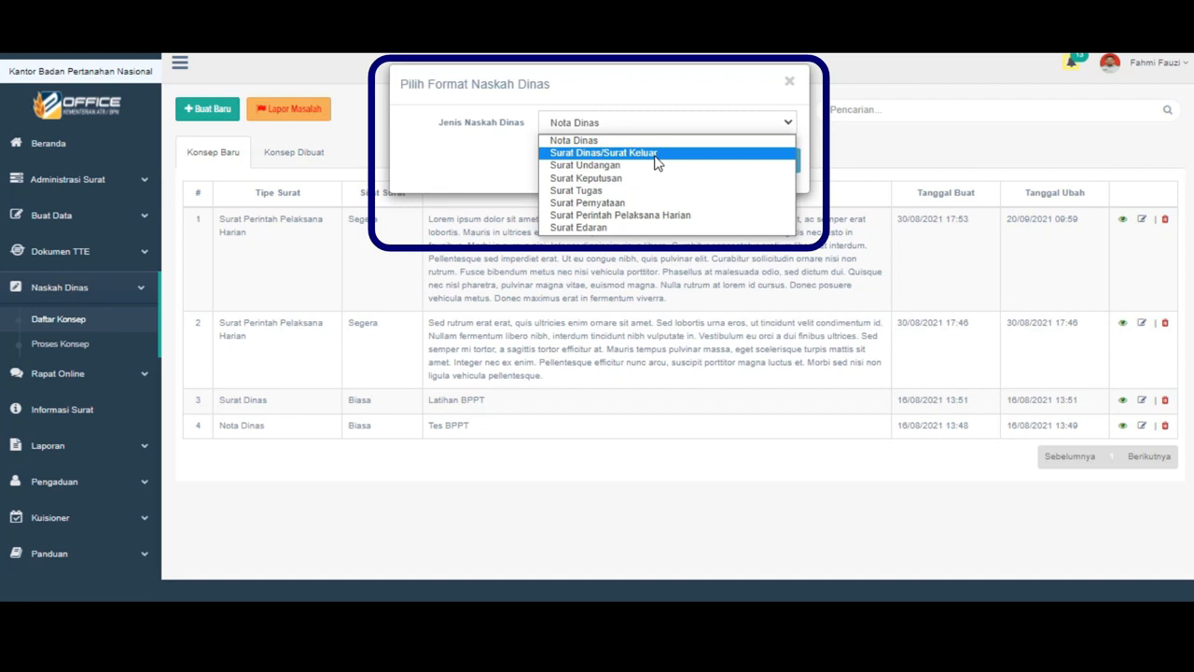
Create a new Surat Dinas/Surat Keluar draft with letterhead Sekretariat Jenderal and letter nature Biasa.
click(655, 155)
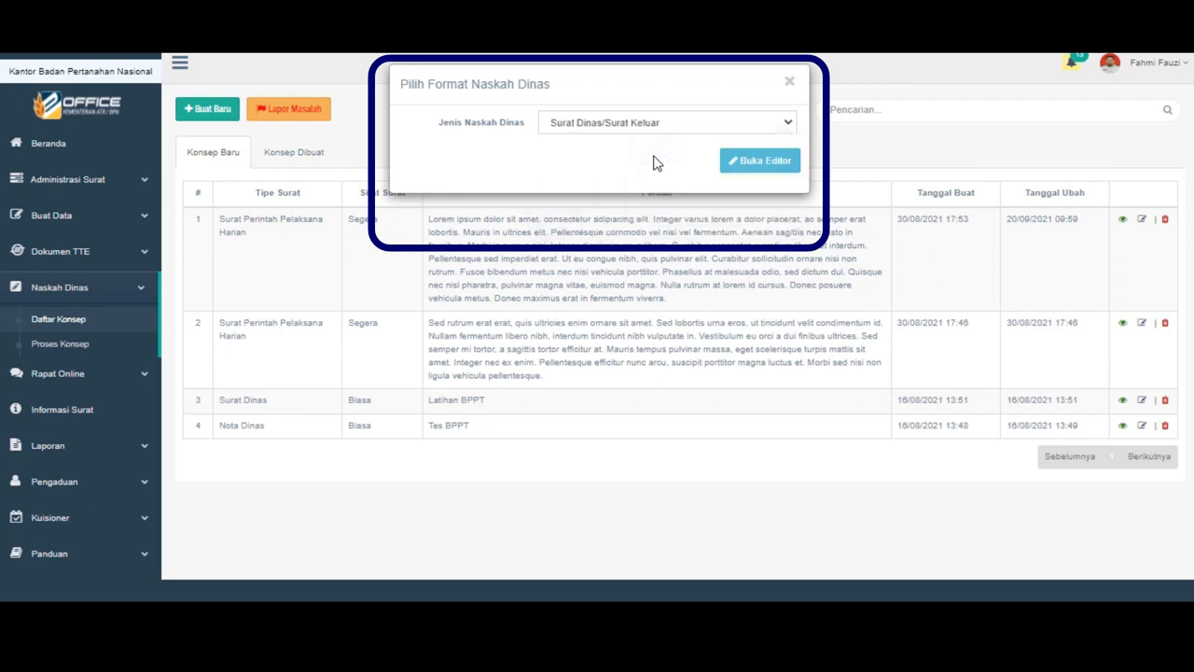
click(789, 168)
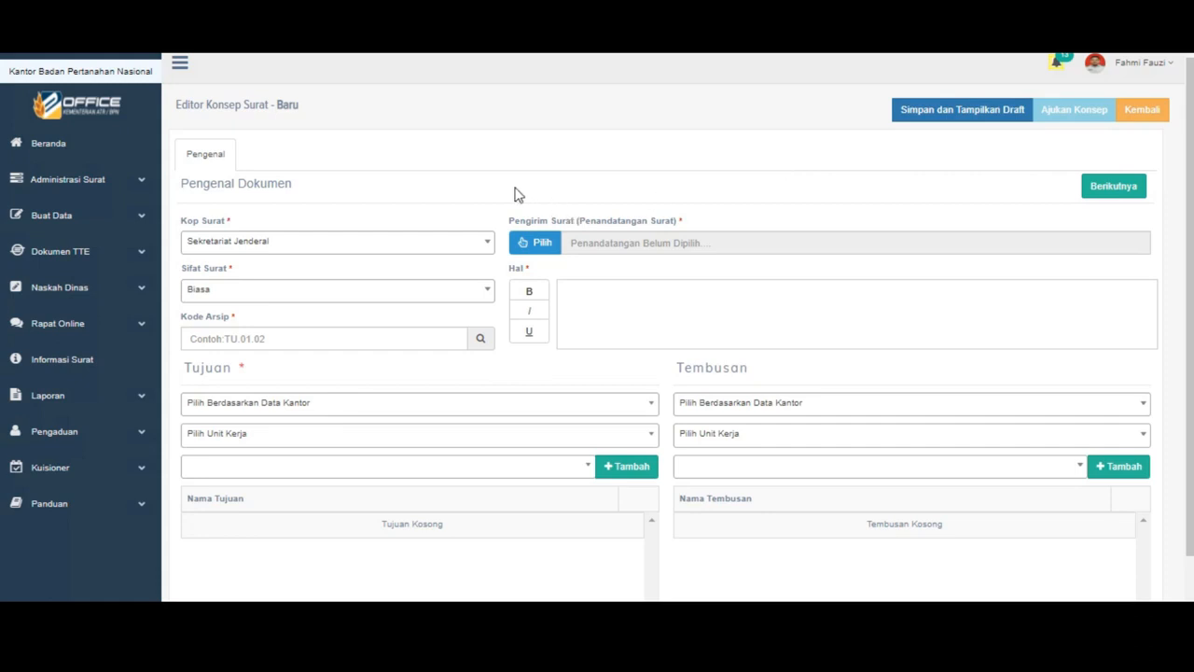
click(229, 248)
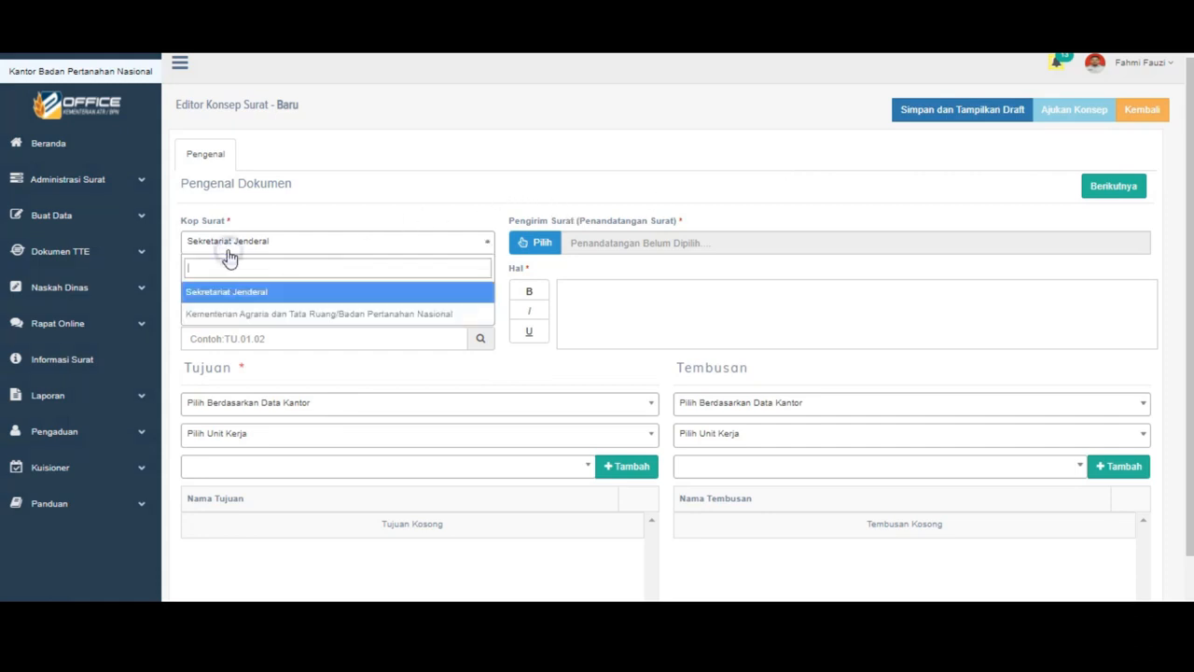
click(268, 296)
click(411, 291)
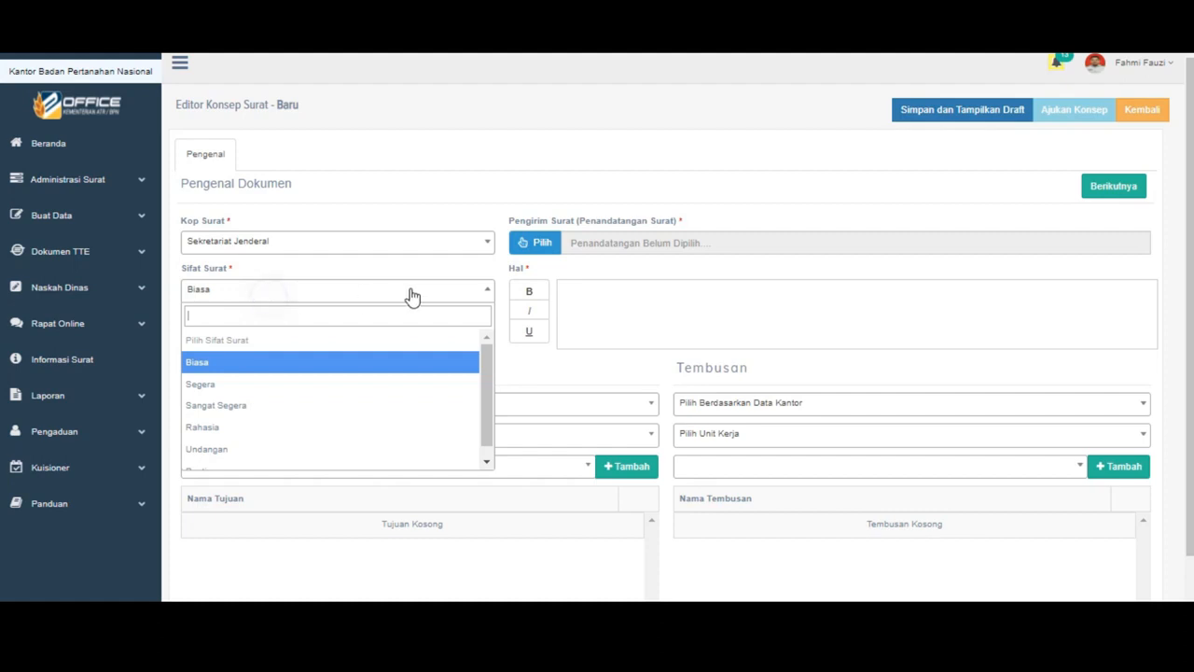
scroll(318, 378, up, 1)
click(300, 369)
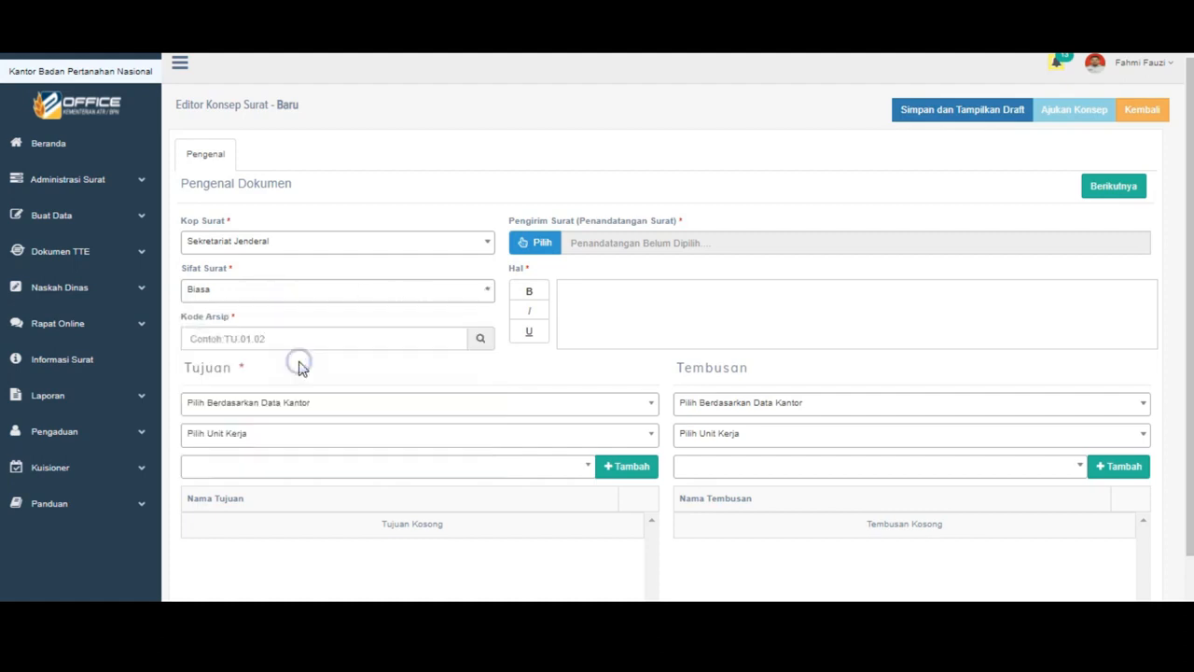
Look up the classification code TU.01 and assign it as the letter's archive code.
click(483, 342)
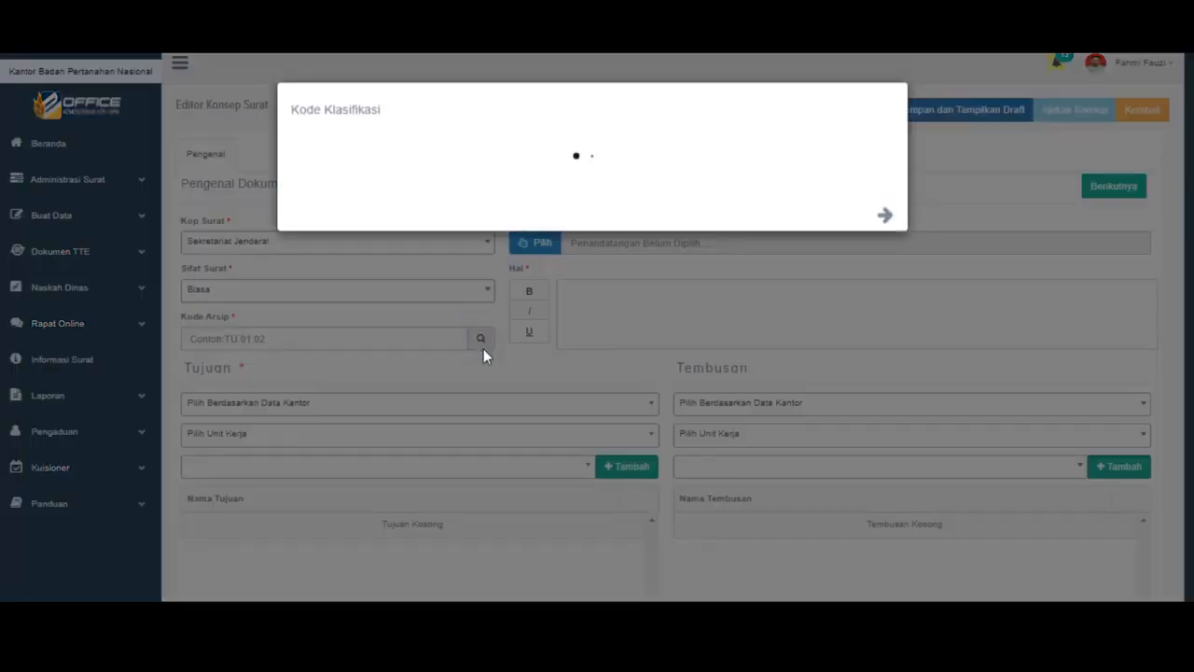
click(546, 160)
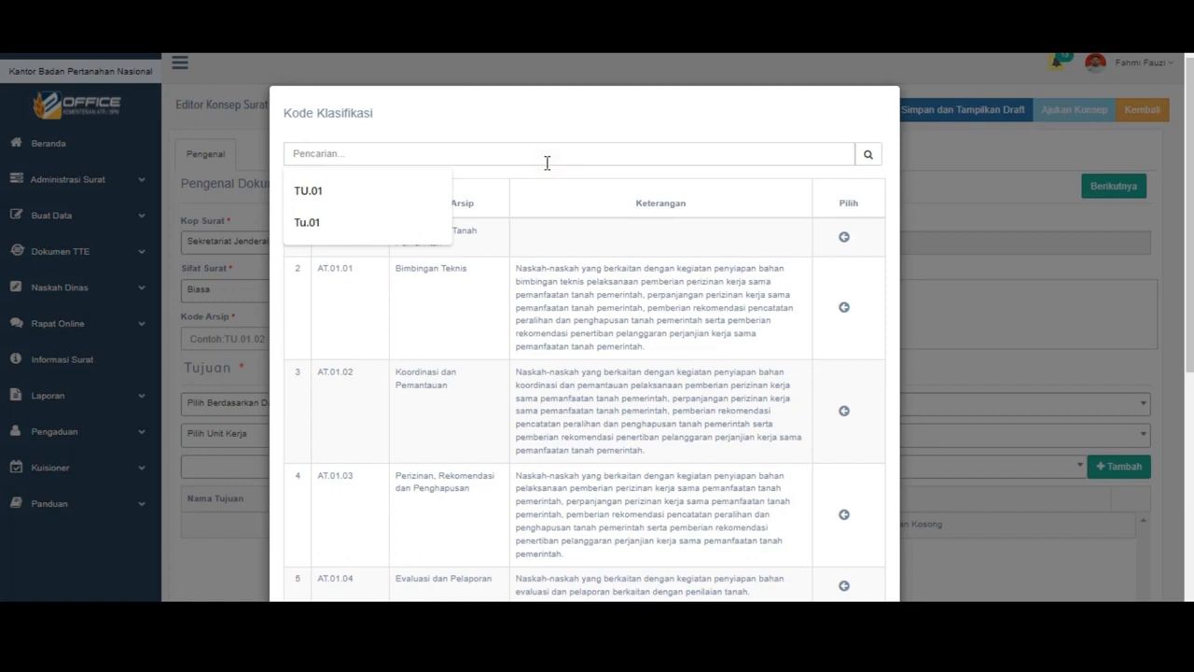
click(308, 190)
click(845, 241)
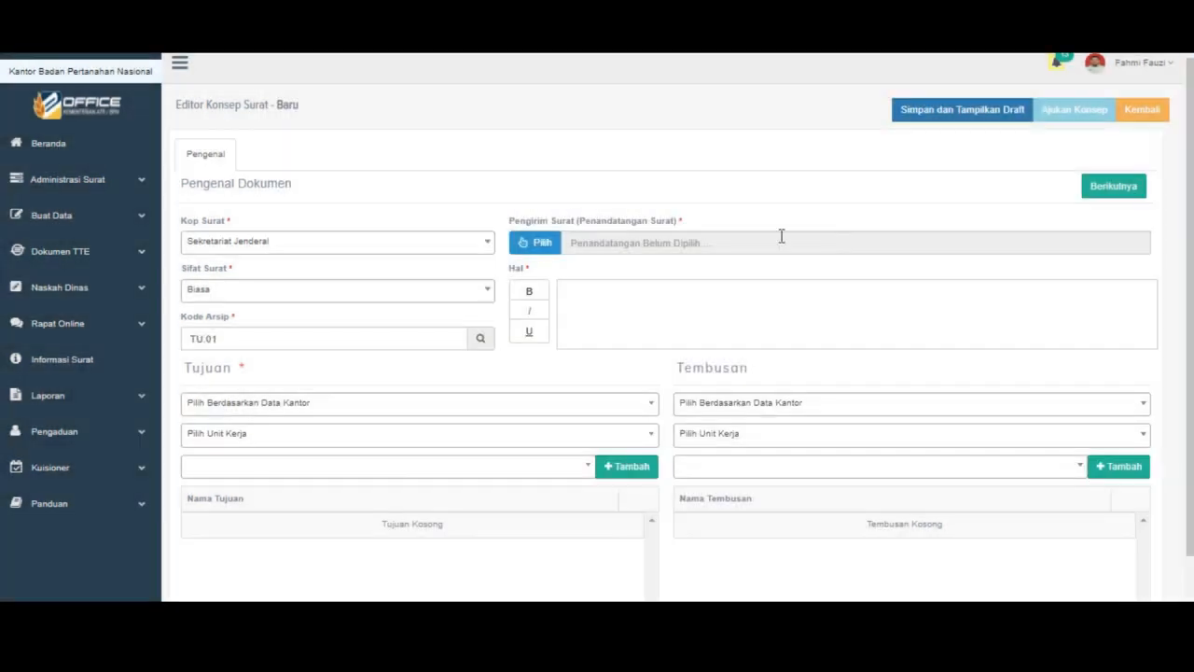
Set the signatory to Kepala Biro Umum dan Layanan Pengadaan with scheme Langsung, and enter the subject "Implementasi Fitur Naskah Dinas".
click(541, 246)
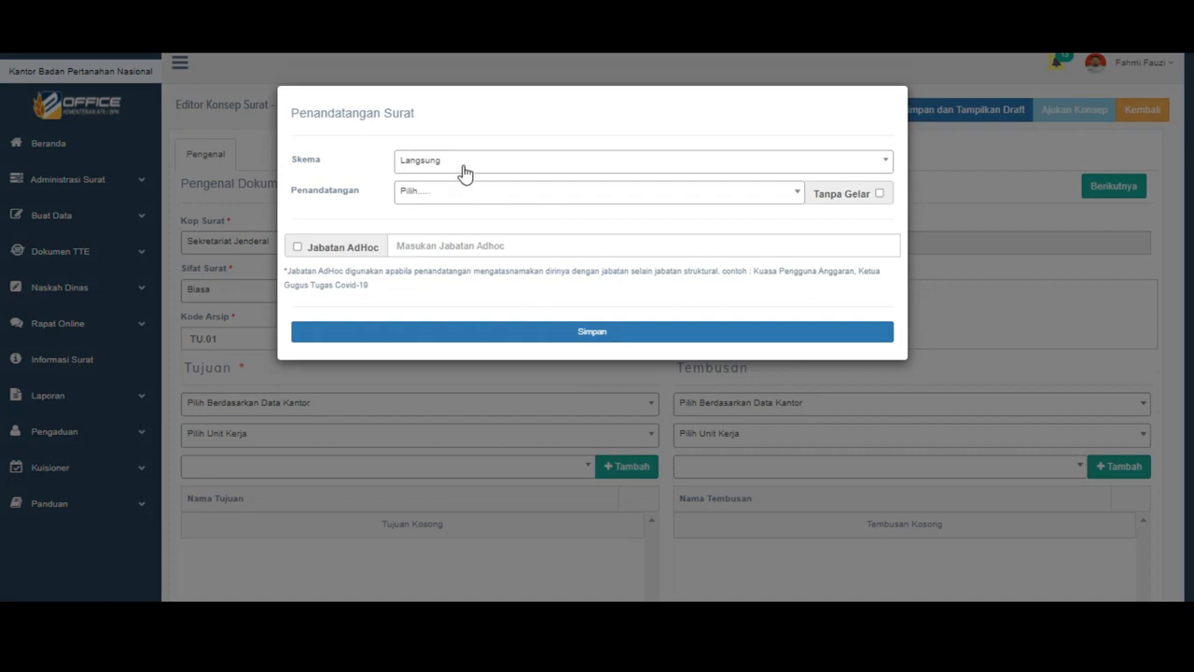
click(463, 167)
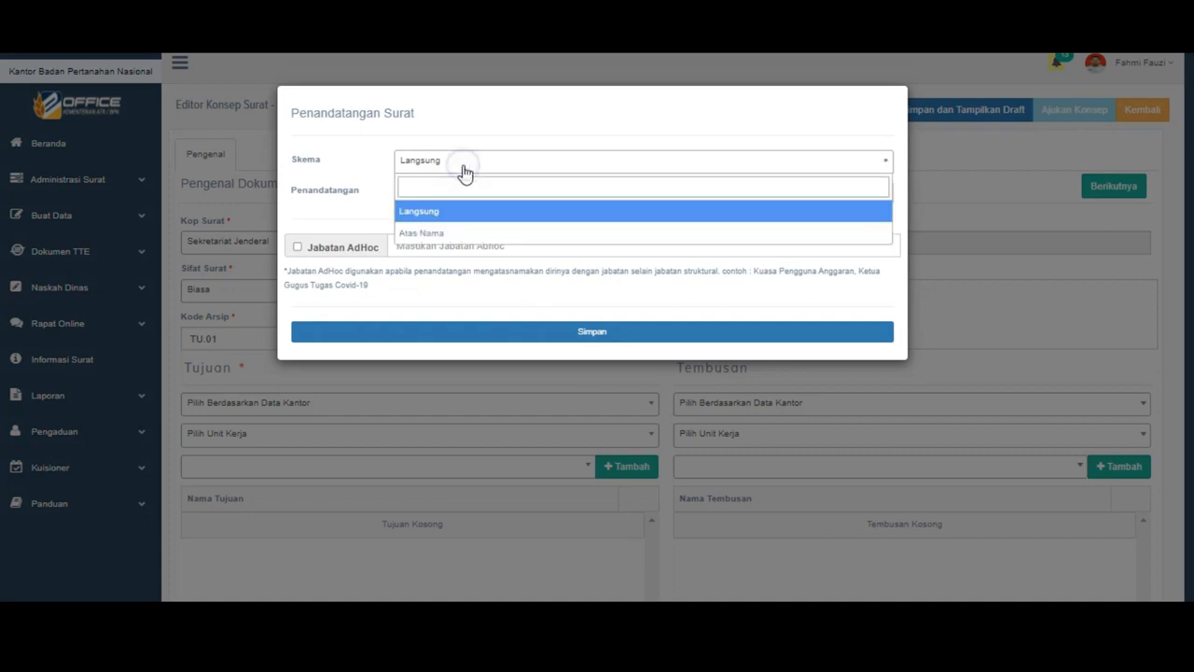
click(462, 210)
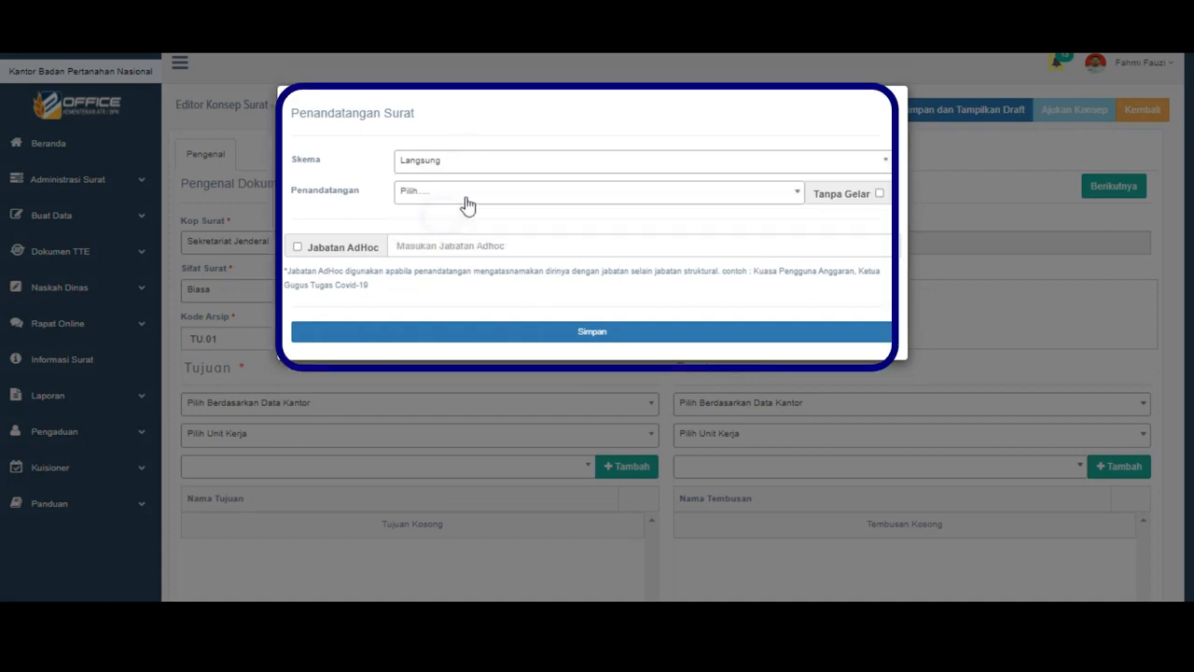
click(466, 194)
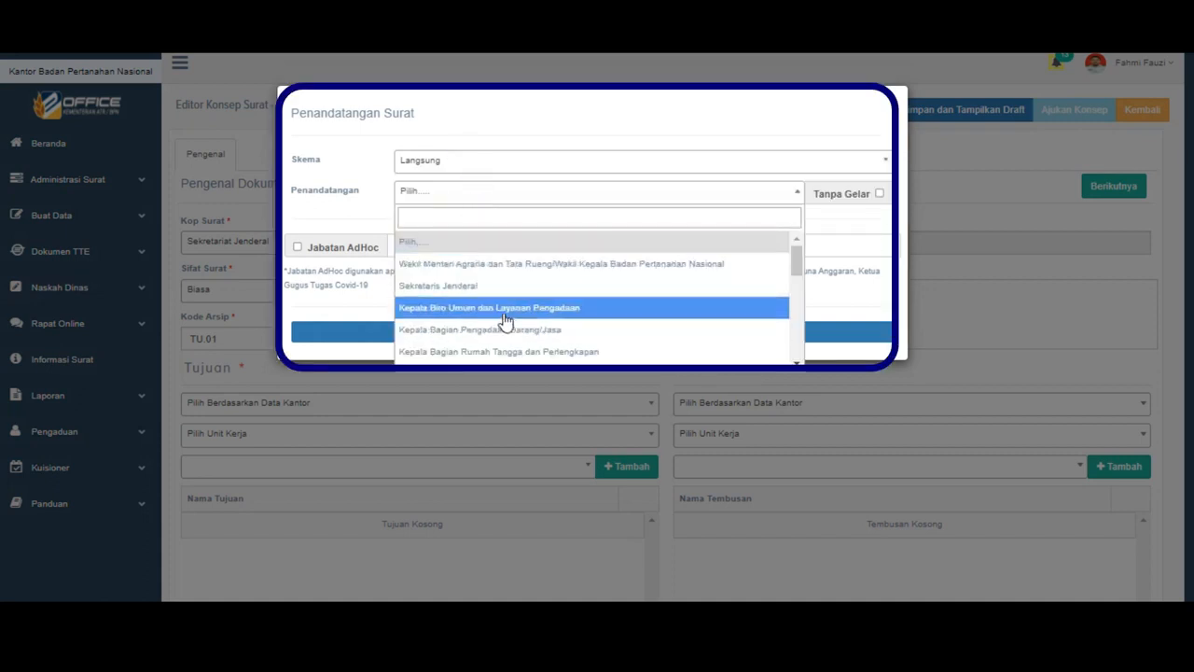
click(603, 314)
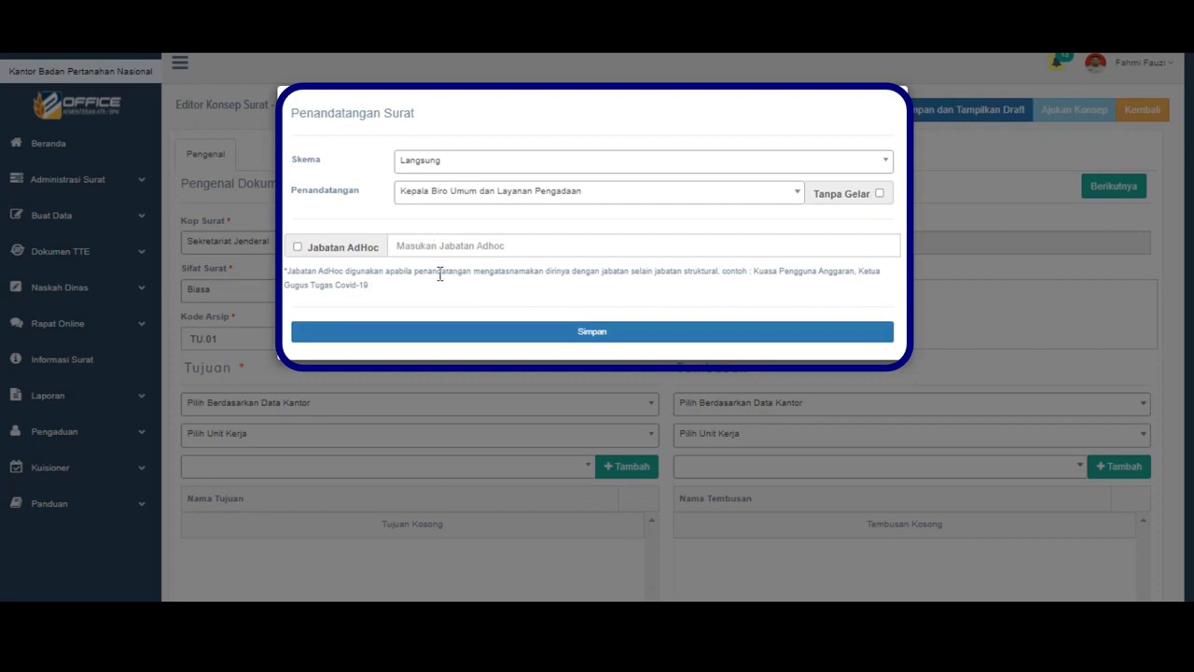
click(500, 338)
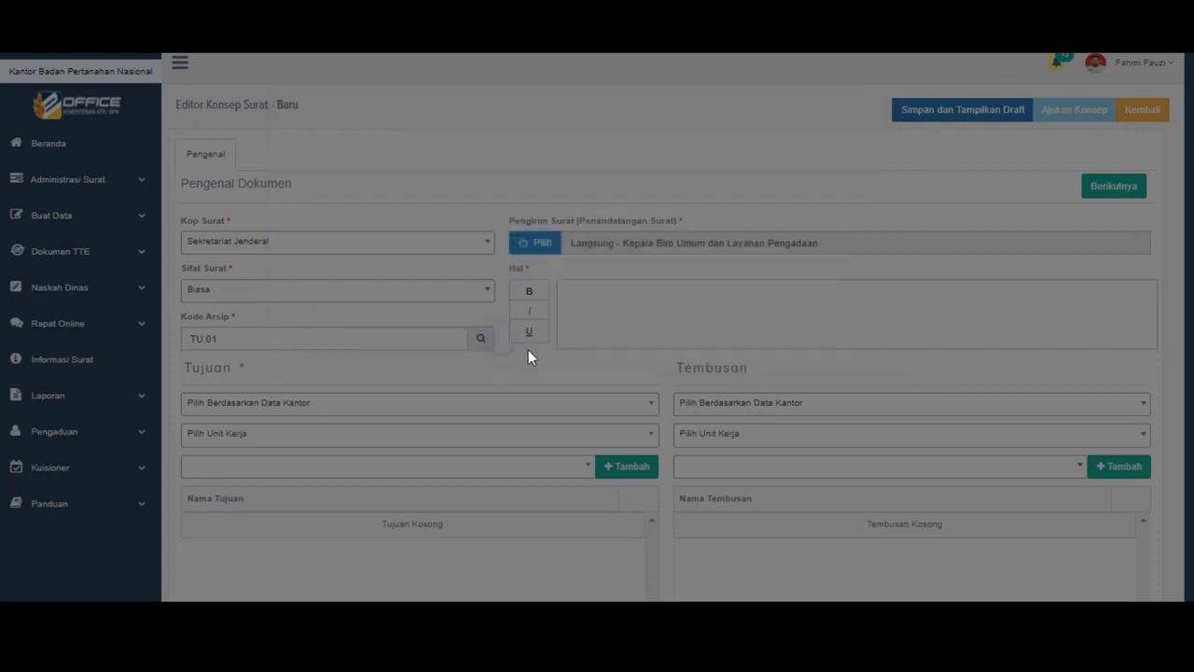
click(614, 300)
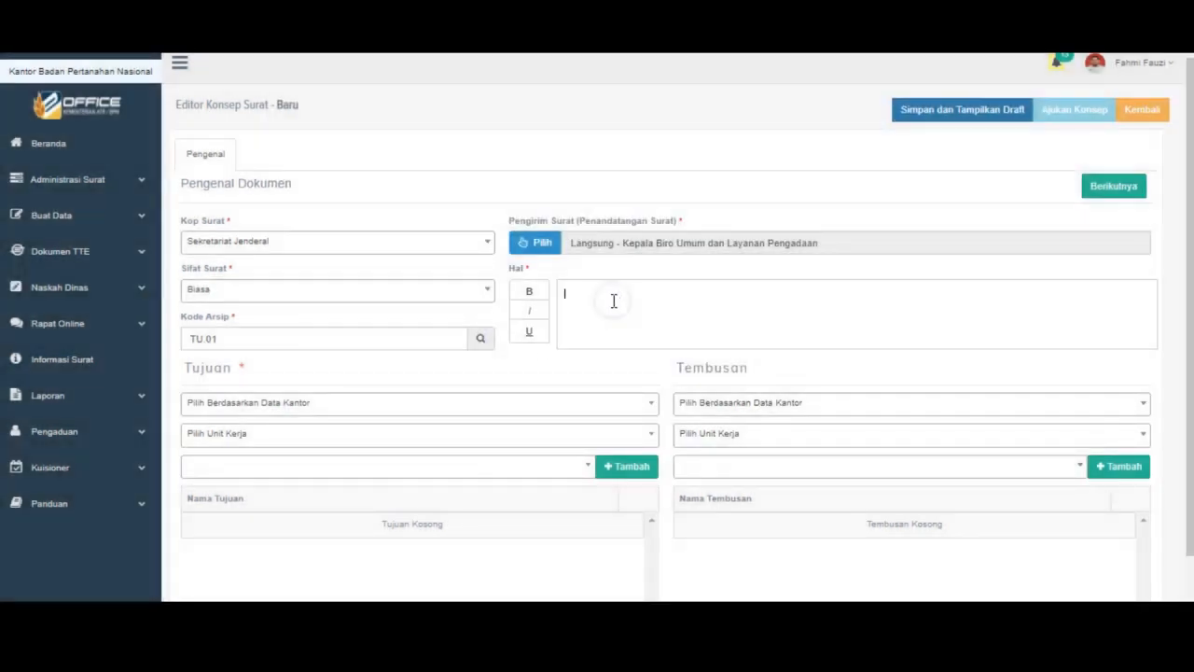
text(Implementasi Fitur Naskah Dinas)
Add the Kepala Kantor Wilayah BPN of Provinsi Bali, Banten and Jawa Timur as recipients from the office data.
click(313, 411)
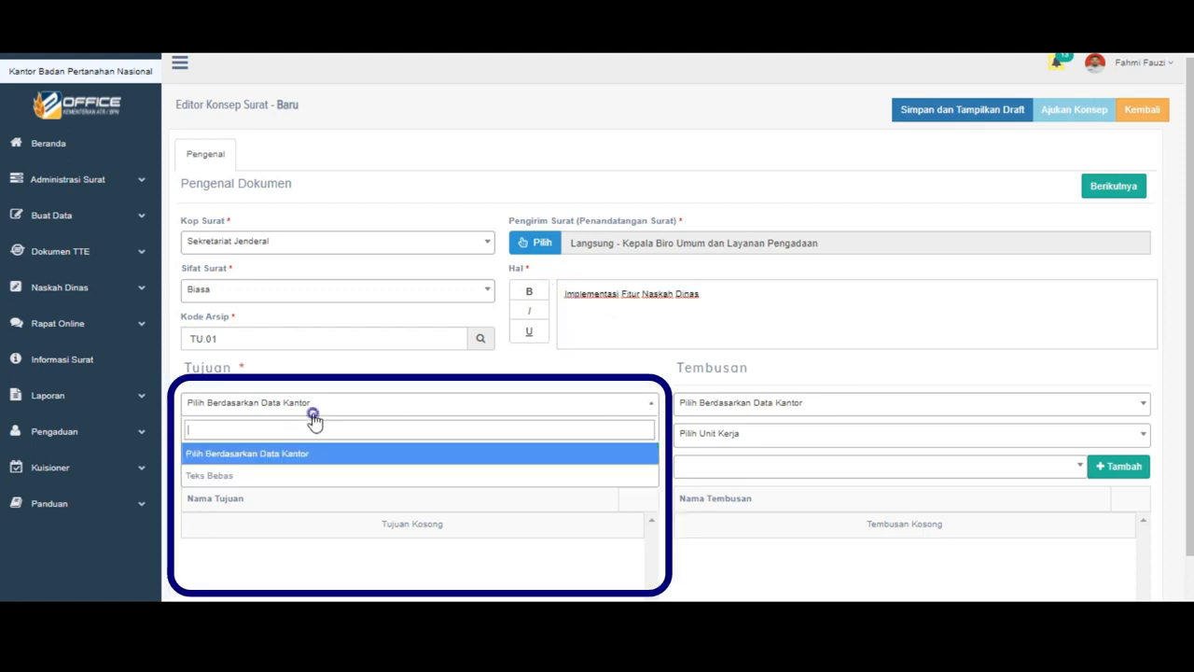
click(266, 453)
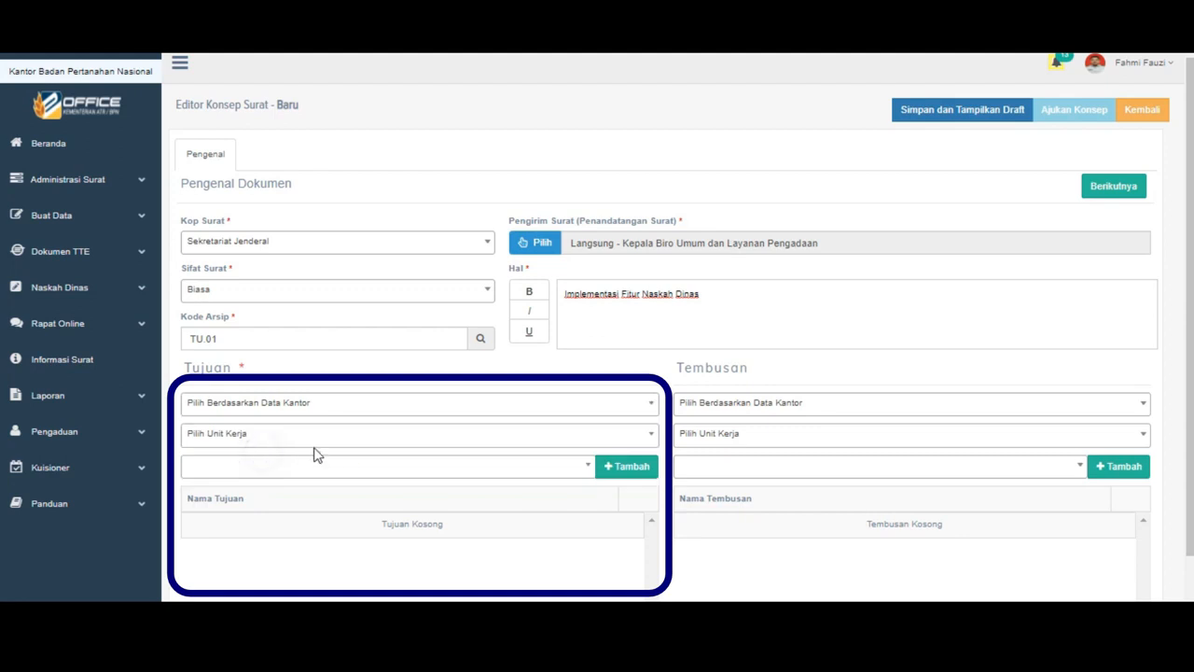
click(344, 438)
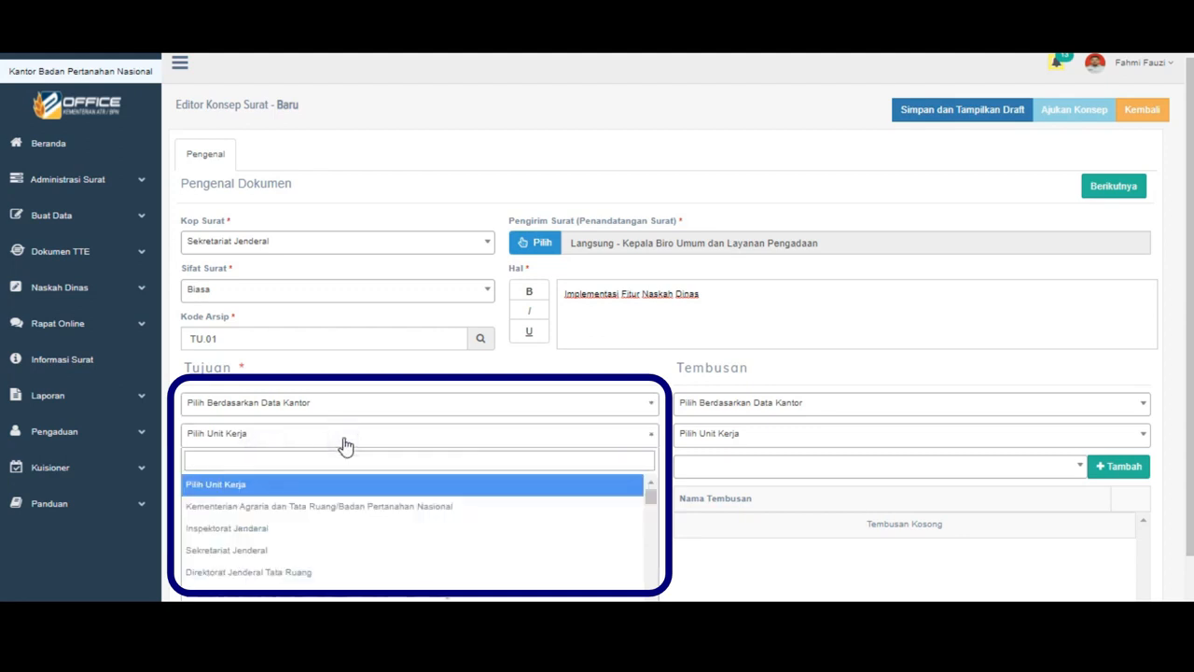
text(bali)
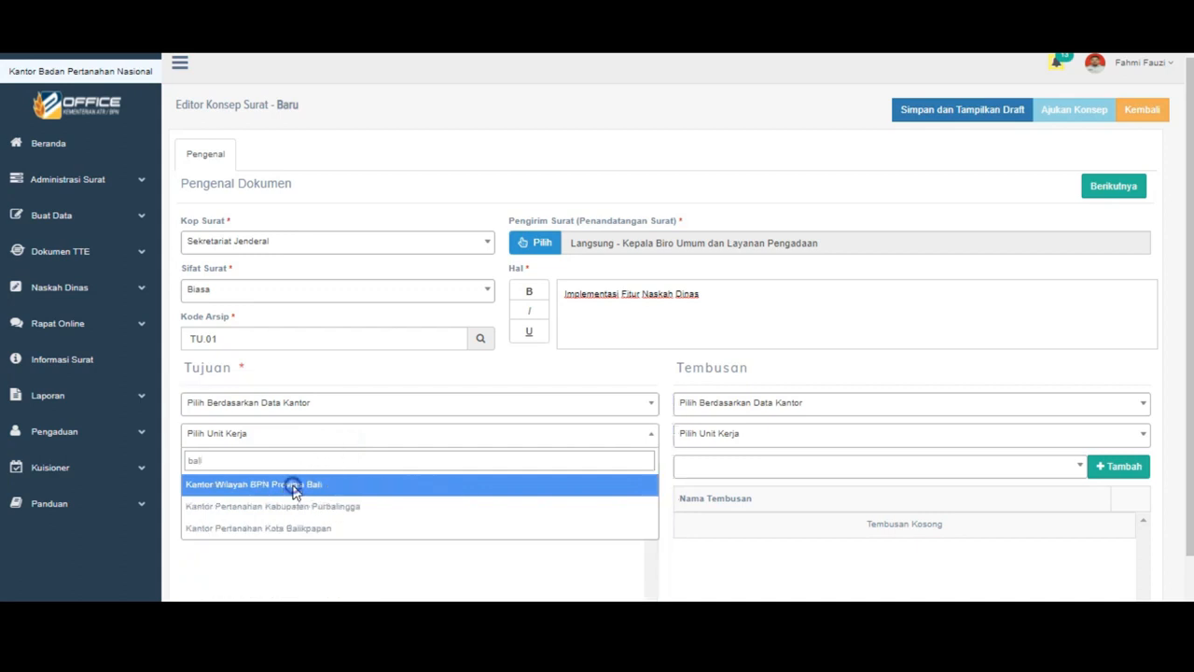
click(290, 489)
click(317, 475)
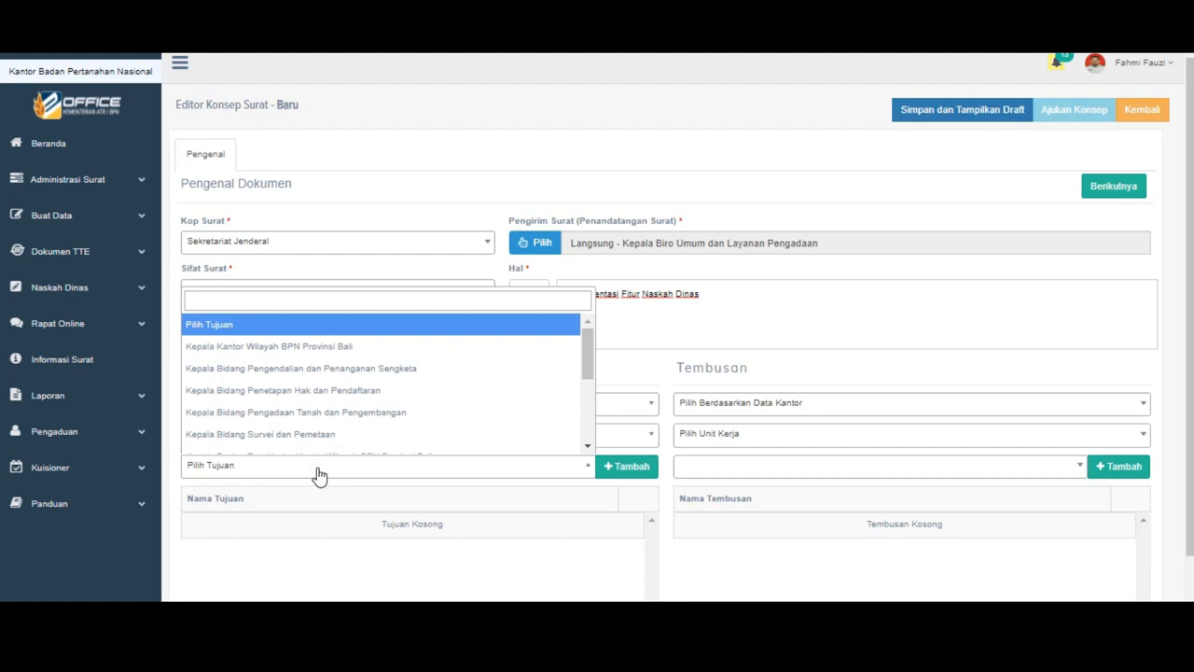
click(356, 354)
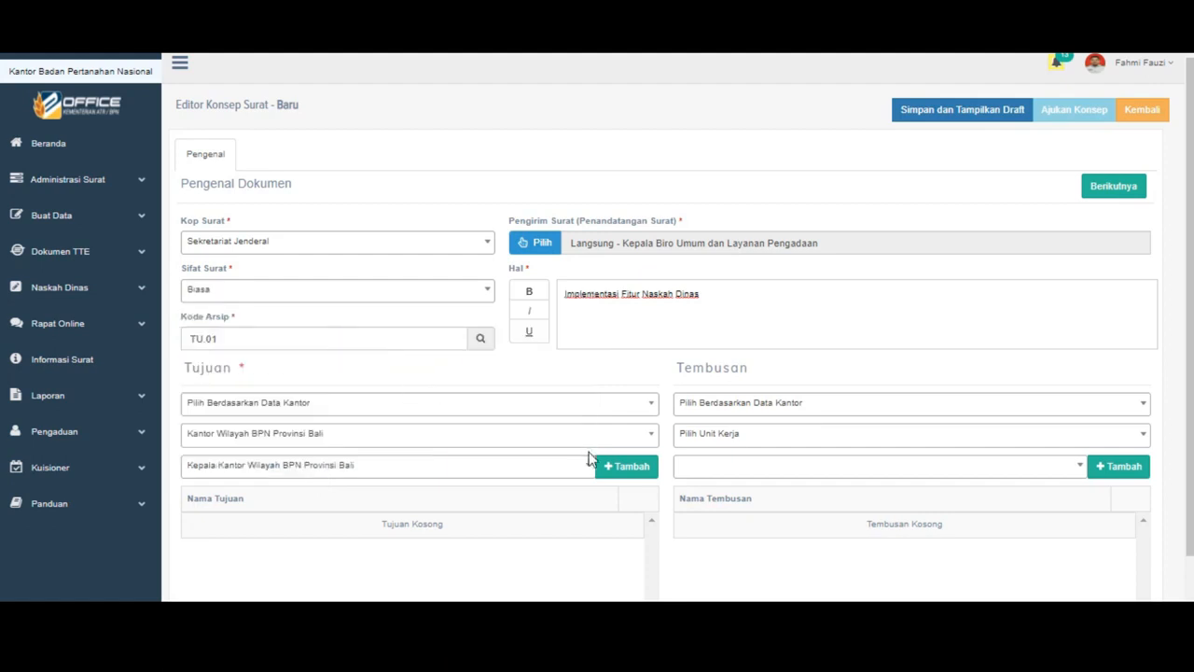
click(622, 468)
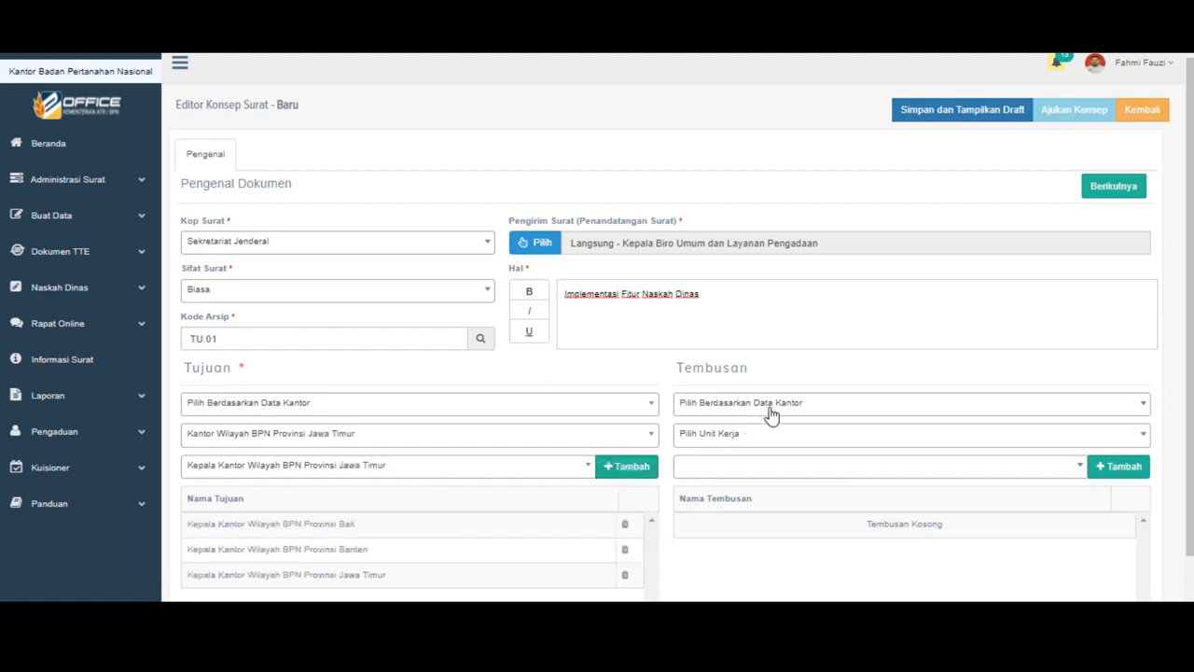
Add Sekretaris Jenderal Kementerian Agraria dan Tata Ruang/Badan Pertanahan Nasional from the Sekretariat Jenderal unit as a copy recipient.
click(774, 419)
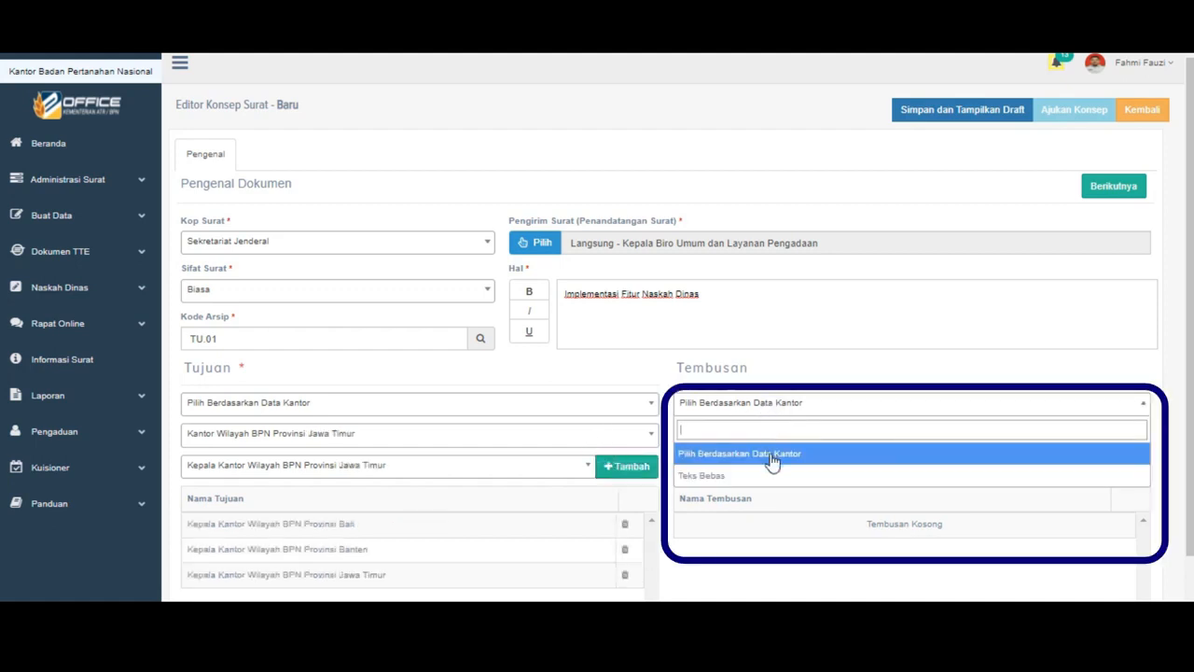
click(767, 452)
click(766, 435)
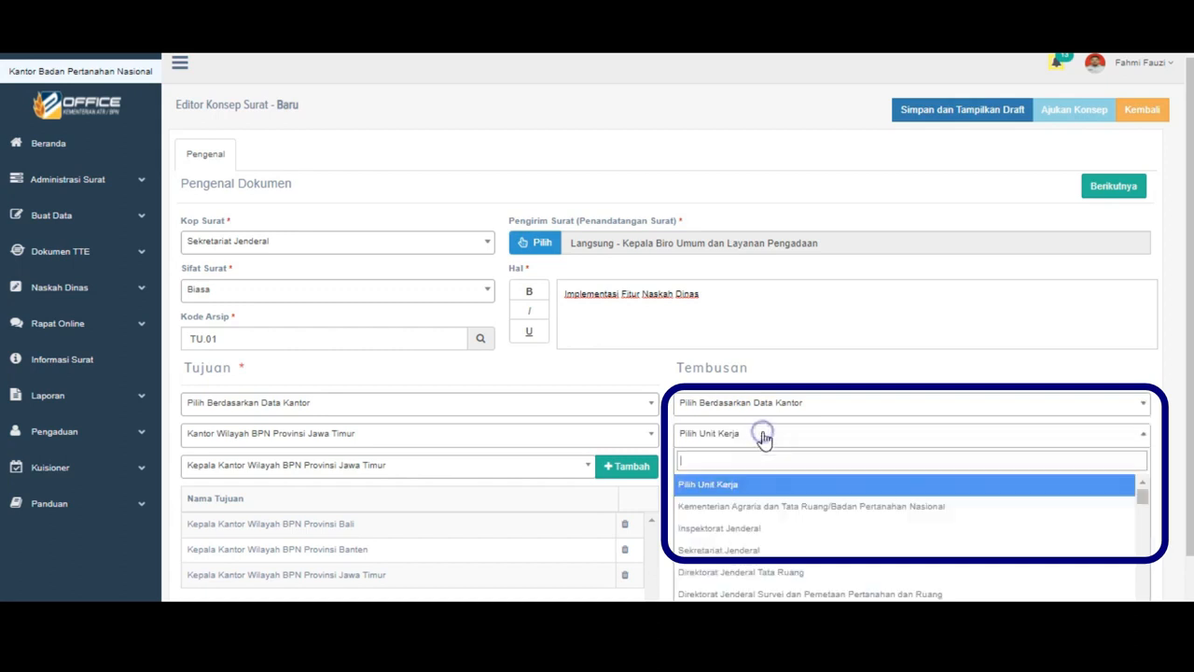
click(778, 546)
click(846, 466)
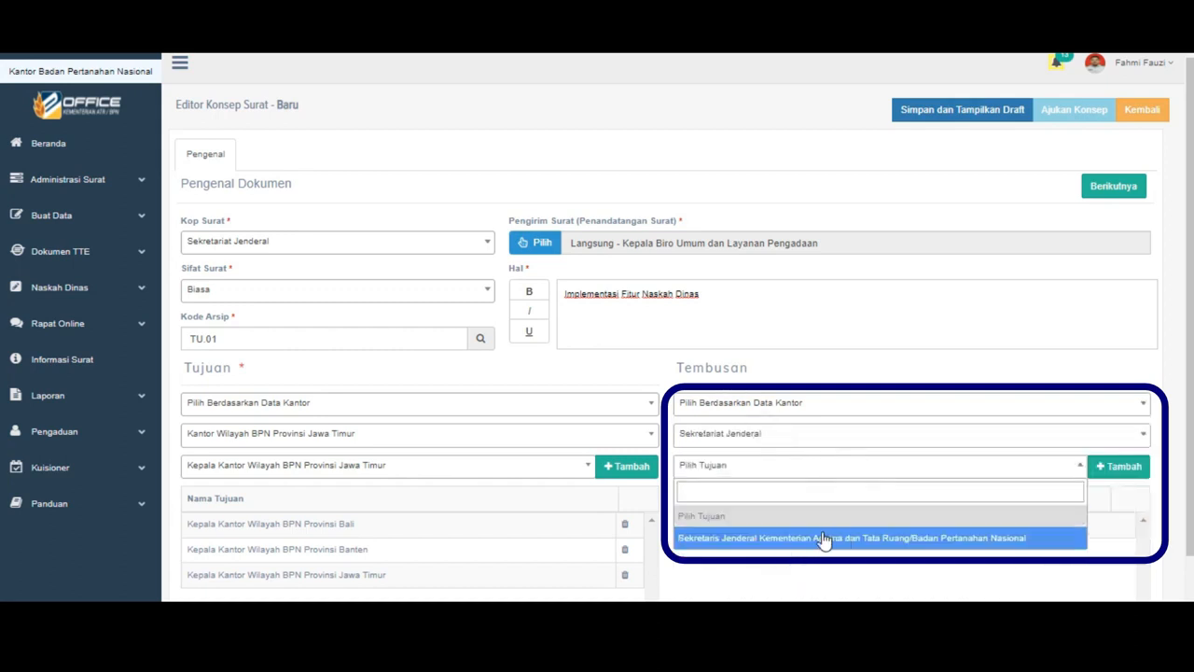
click(1036, 549)
click(1116, 475)
Add the free-text recipient "Kepada Seluruh Kasubag Tata Usaha Kantor Pertanahan Se-Indonesia".
click(497, 407)
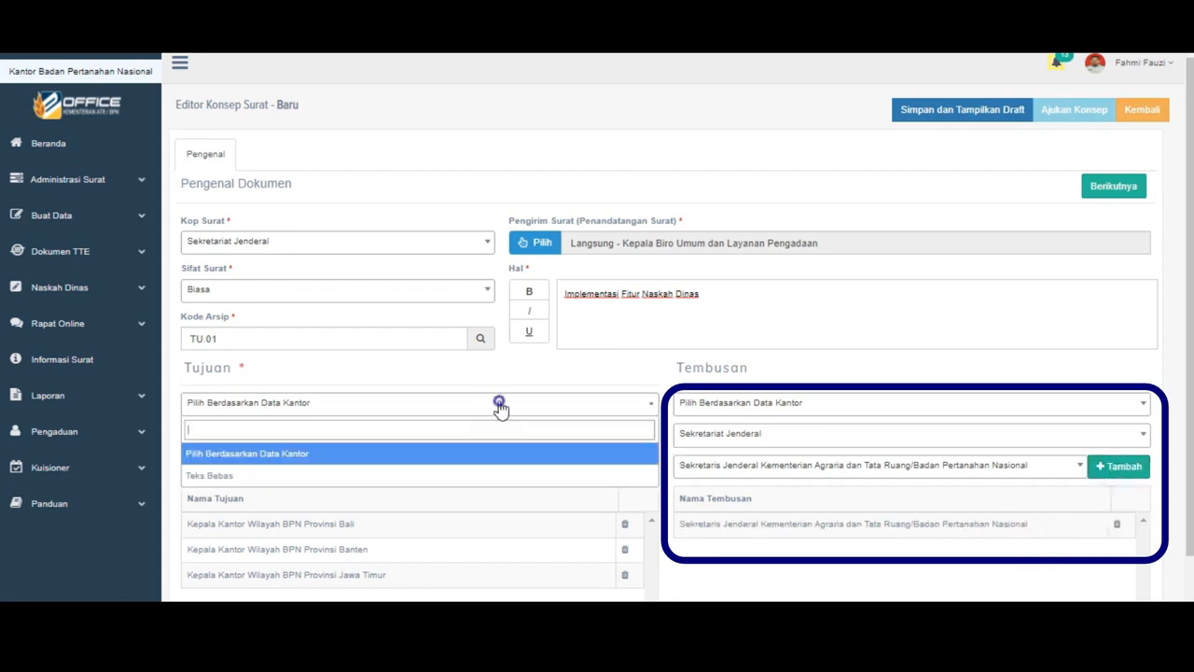
click(466, 474)
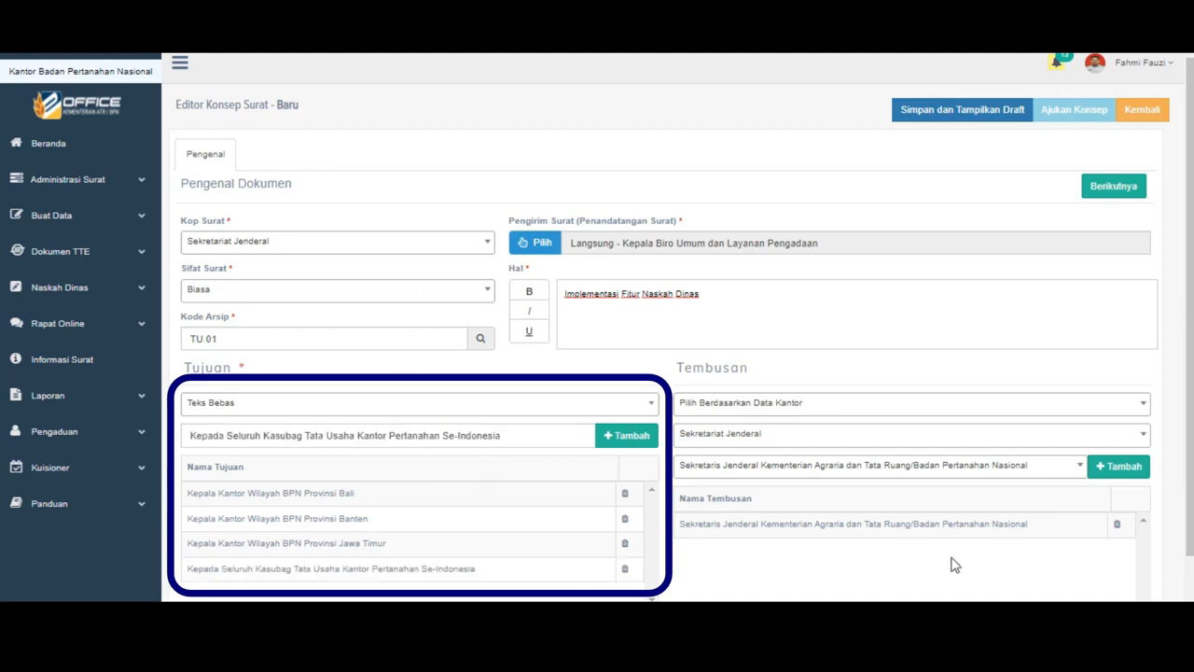
Write the letter body beginning "Dalam rangka mendukung pelaksanaan transformasi digital" and end it with a No/Nama table of the four recipients.
click(1120, 197)
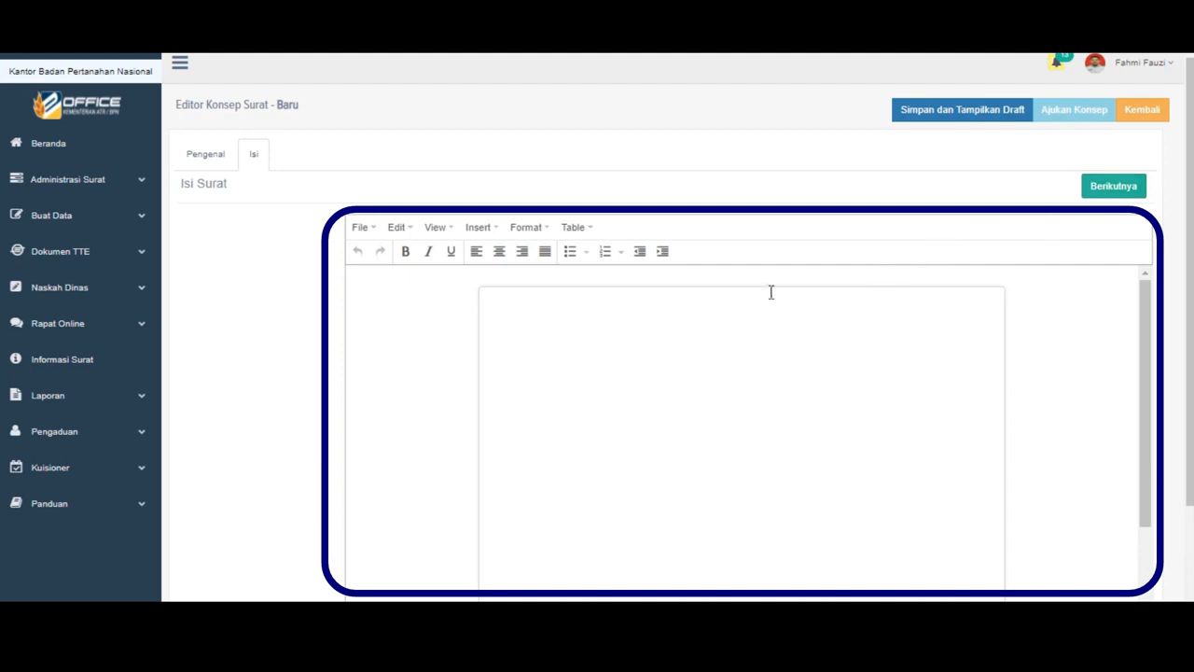
click(650, 319)
text(Dalam rangka)
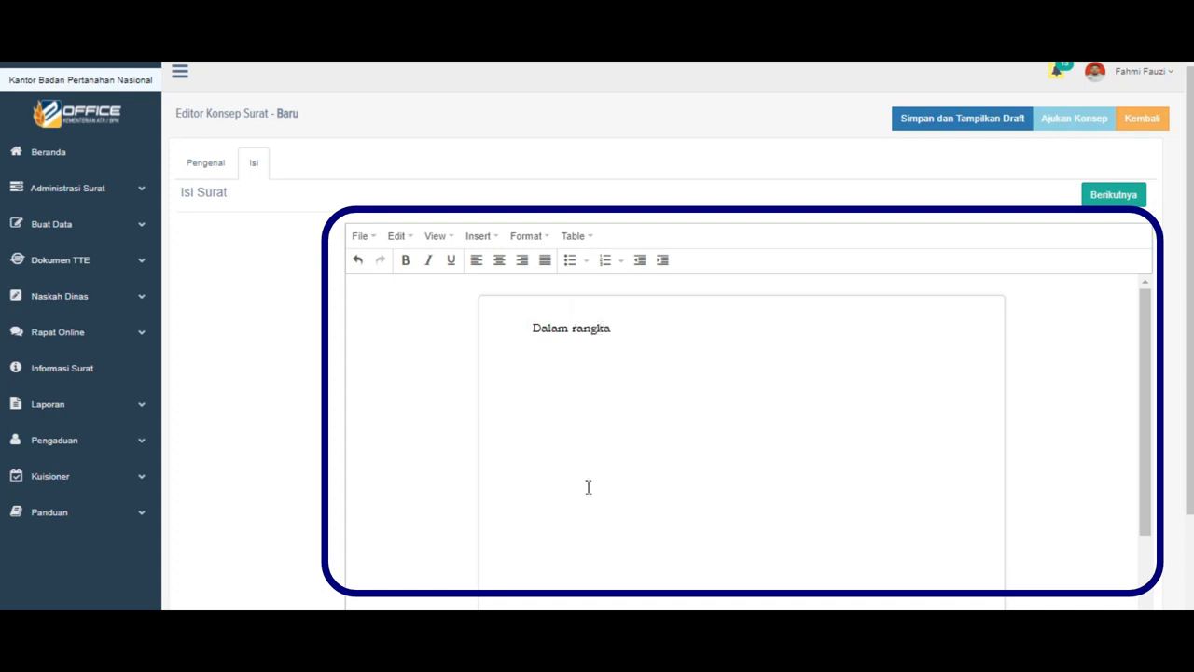
text(mendukung pelaksanaan transformasi digital yang terus dilaksanakan oleh Kementerian Agraria dan Tata Ruang/badan Pertanahan Nasional (ATR/BPN), salah satunya dengan penerapan persuratan elektronik (e-Office) untuk mewujudkan Kantor Layanan Modern. Selain itu, Penggunaan e-Office menjadi salah satu upaya pencegahan penyebaran COVID-19 dimana Kementerian ATR/BPN telah memberlakukan penyesuaian pelayanan pertanahan yaitu meminimalisir interaksi langsung masyarakat dengan petugas layanan dan meberlakukan mekanisme bekerja dari rumah atau Work From Home. Penerapan e-Office saat ini sedang dilakukan pengembangan pada aplikasi e-Office dengan adanya fitur Naskah Dinas yang akan di uji coba di Lingkungan Kanwil BPN Provinsi Bali, Banten dan Jateng. Sehubungan dengan hal tersebut diatas, diminta saudara untuk Implementasi e-Office di masing-masing unit kerja terhitung sejak bulan agustus 2021. Demikian untuk dilaksanakan.)
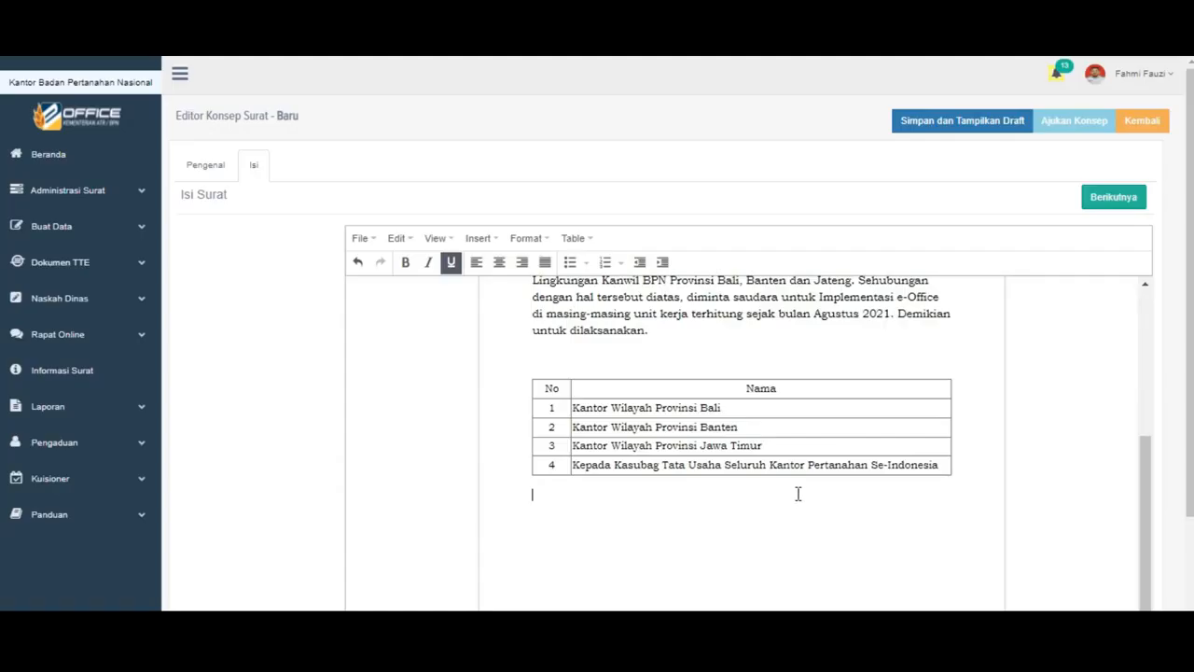
Proceed to the attachment section and attach the PDF file Fitur Baru to the letter.
scroll(797, 493, up, 3)
click(1110, 199)
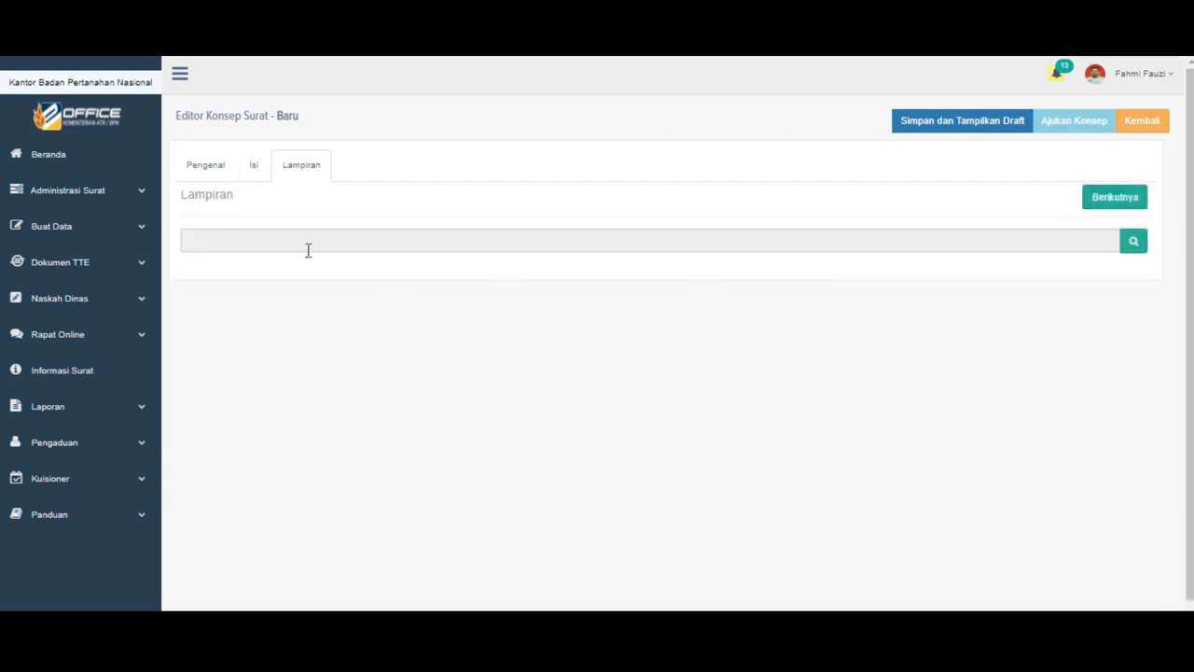
click(1134, 245)
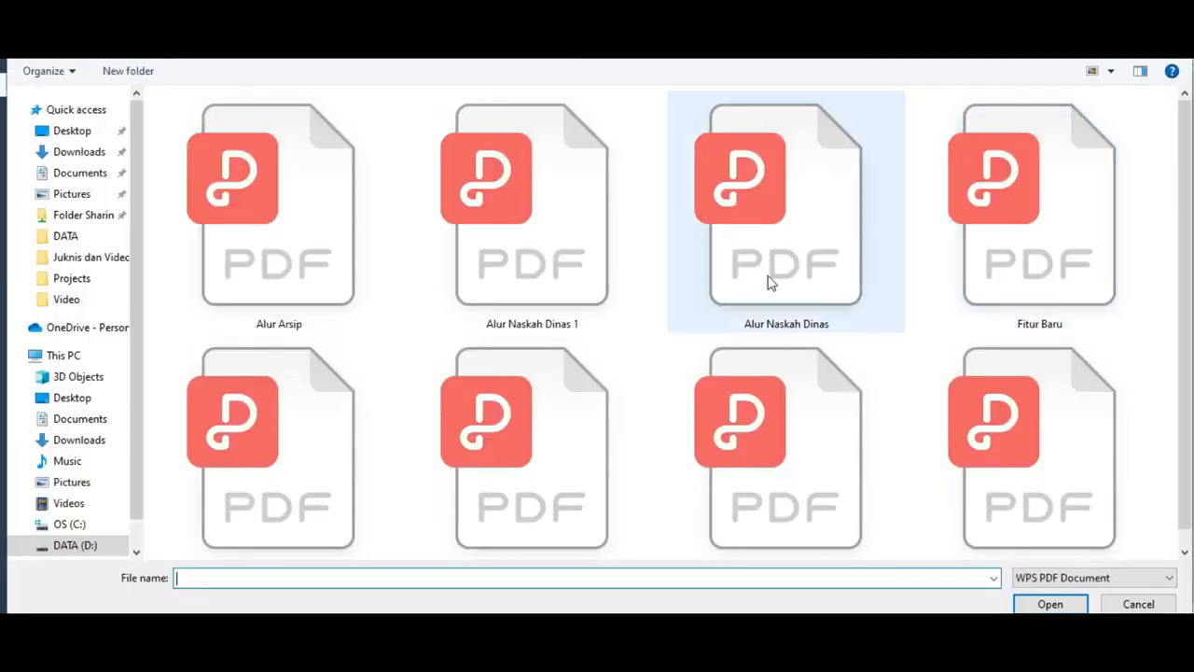
scroll(753, 350, down, 1)
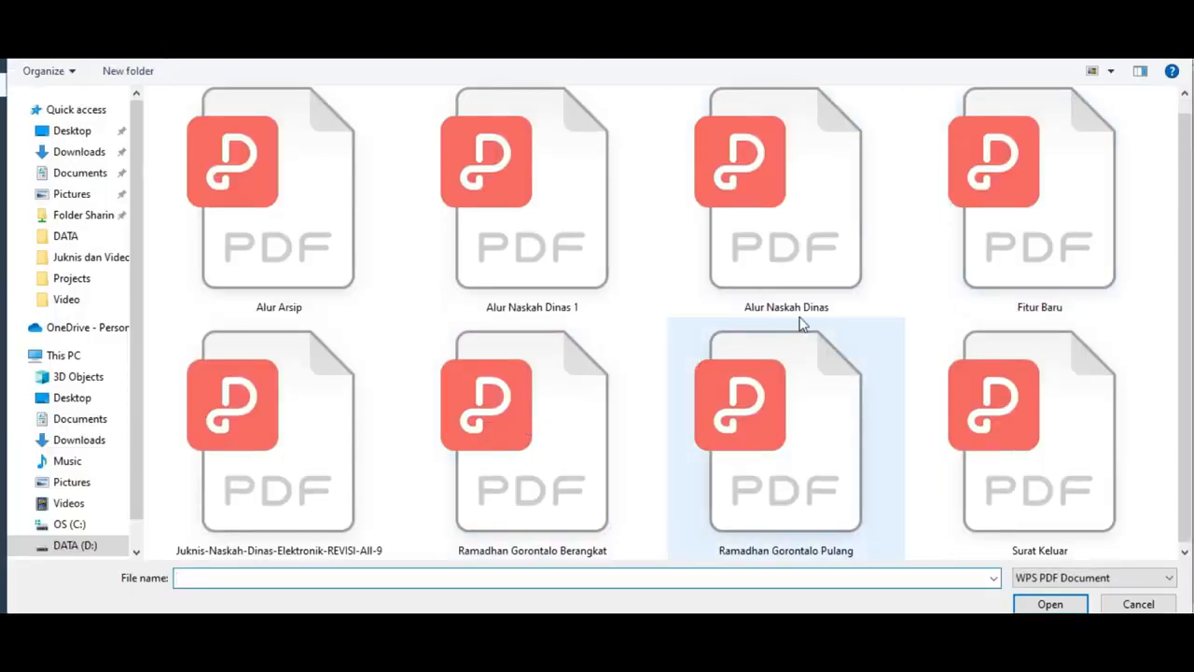
click(1022, 252)
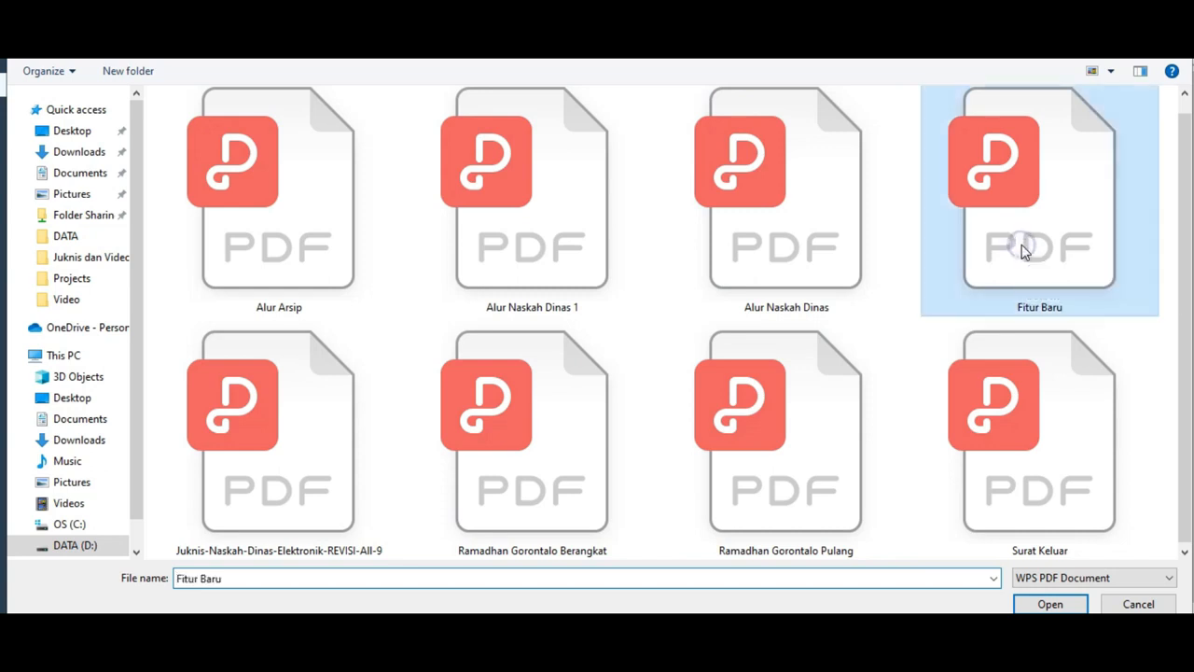
double_click(1022, 252)
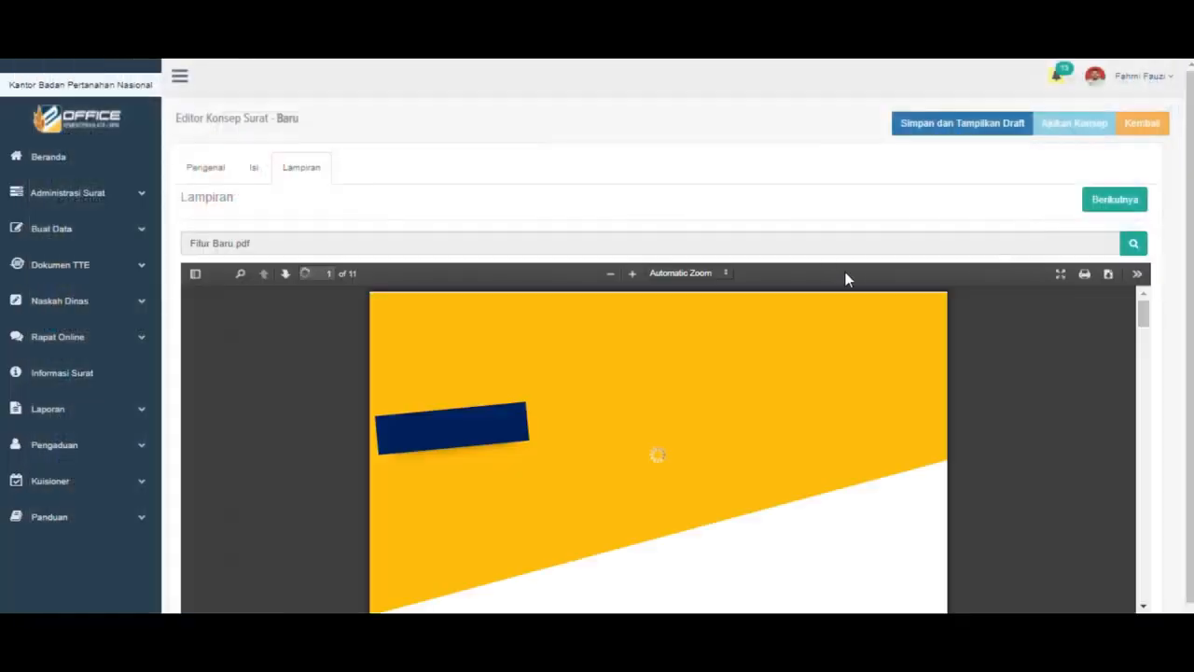
Proceed to the signatory section and add Kepala Subbagian Persuratan and Kepala Bagian Tata Naskah dan Kearsipan as Paraf officials.
scroll(786, 315, down, 3)
scroll(787, 329, up, 3)
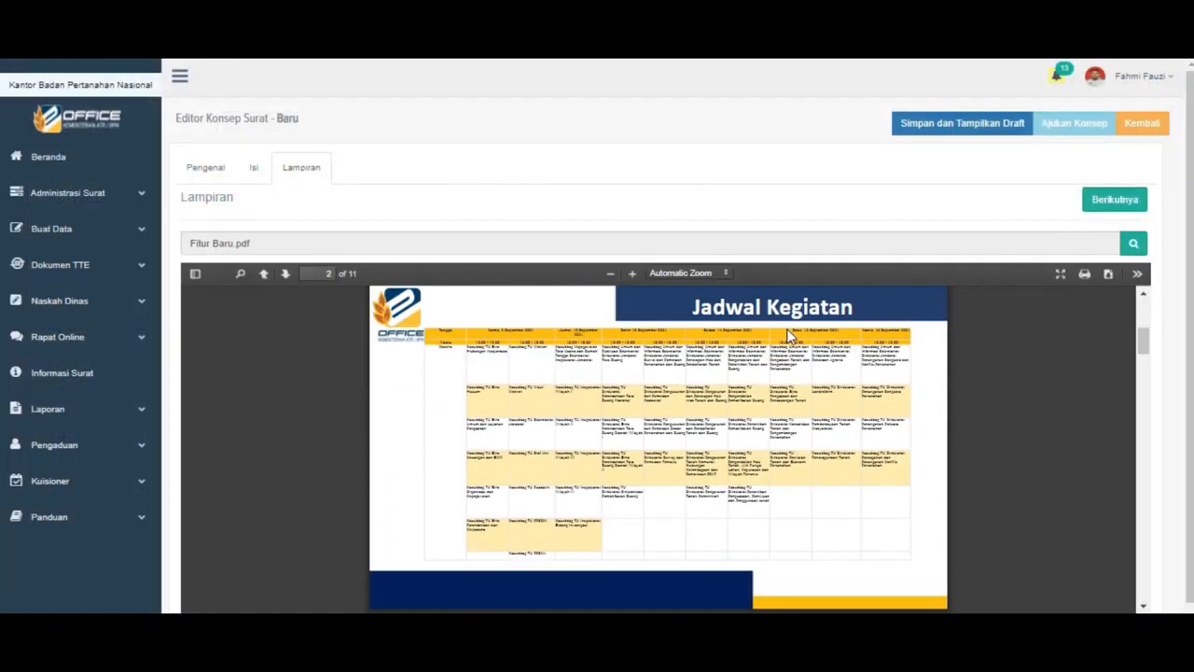
click(1129, 201)
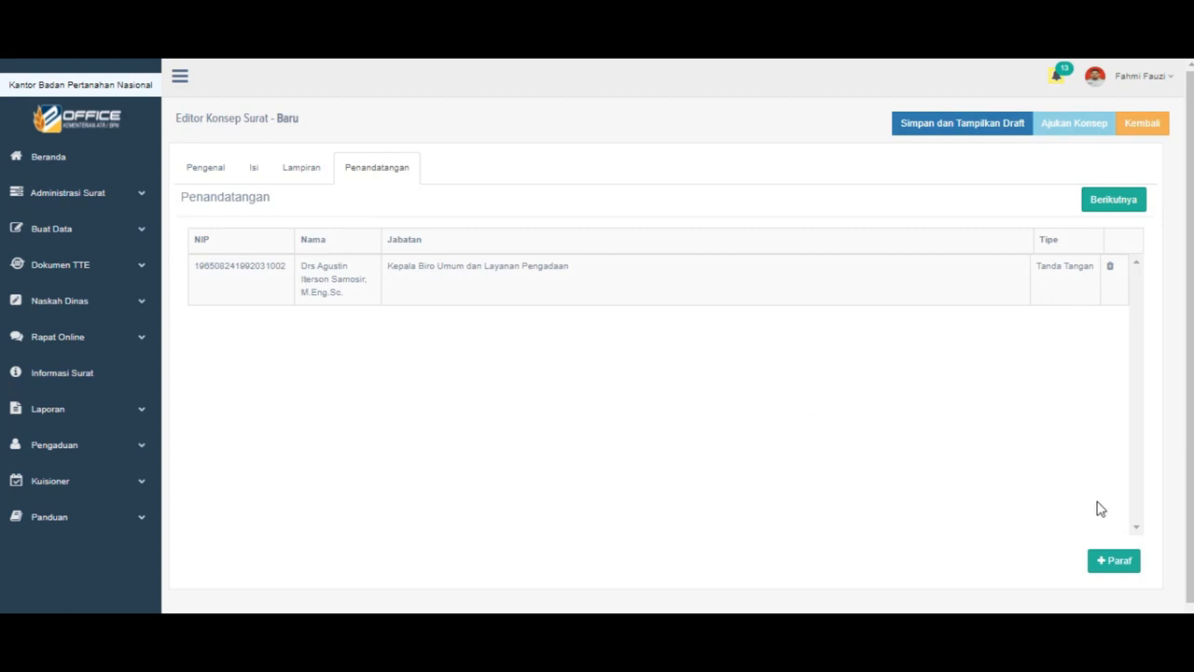
click(1127, 564)
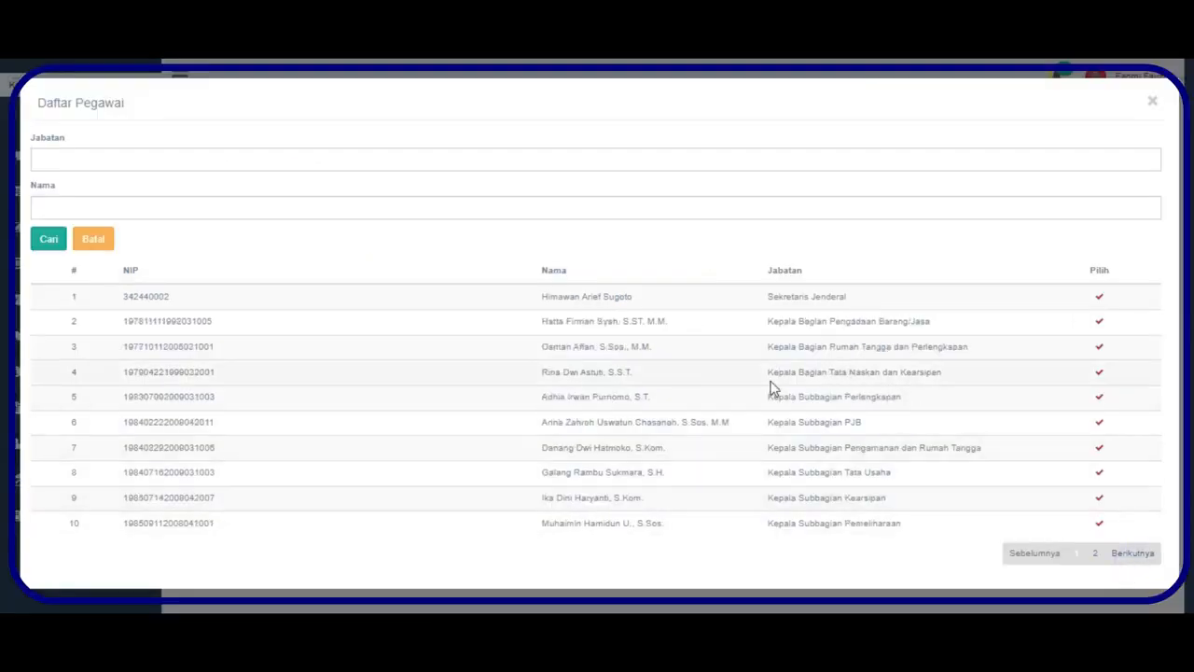
click(1098, 554)
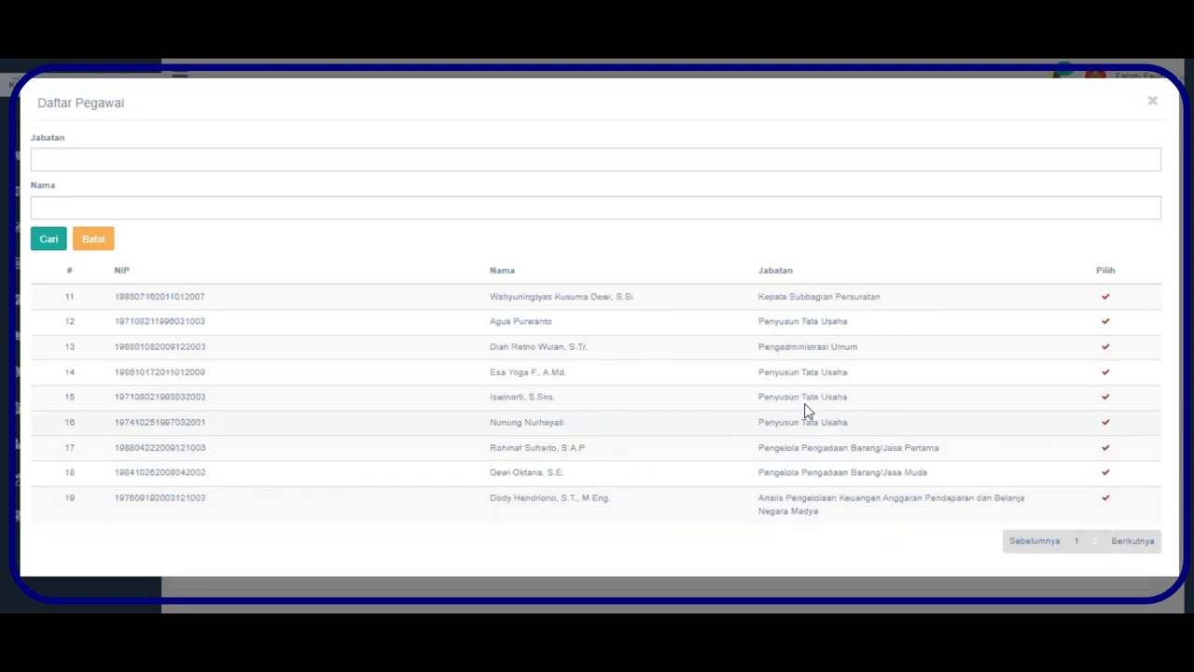
click(1106, 298)
click(1107, 561)
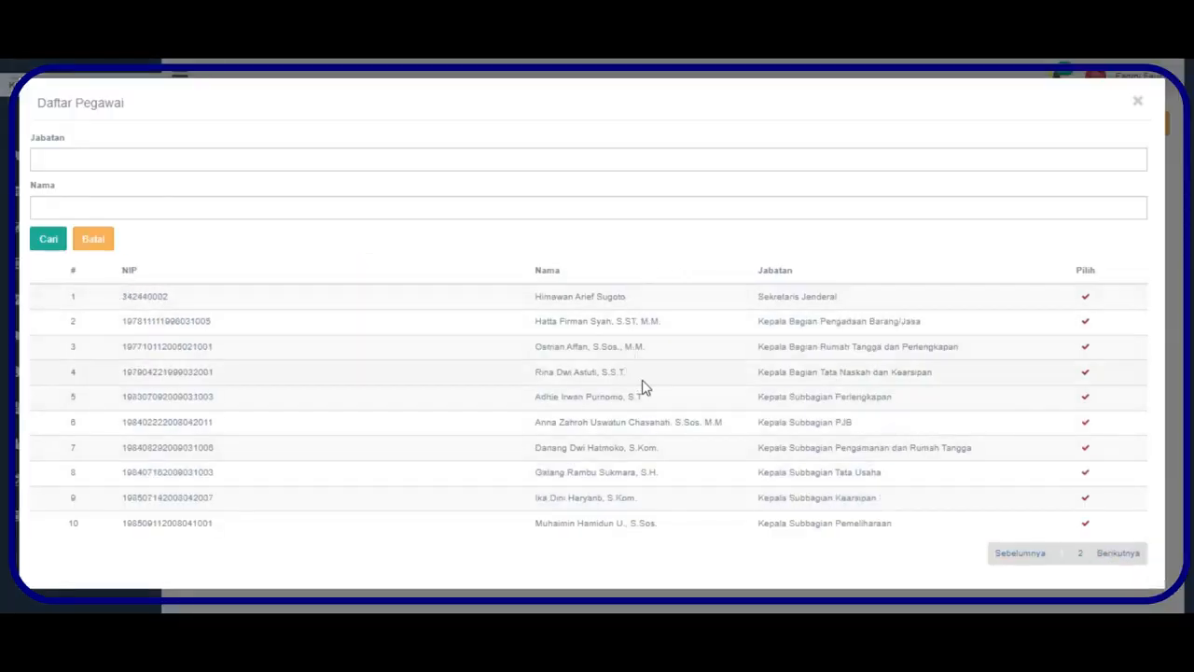
click(1086, 373)
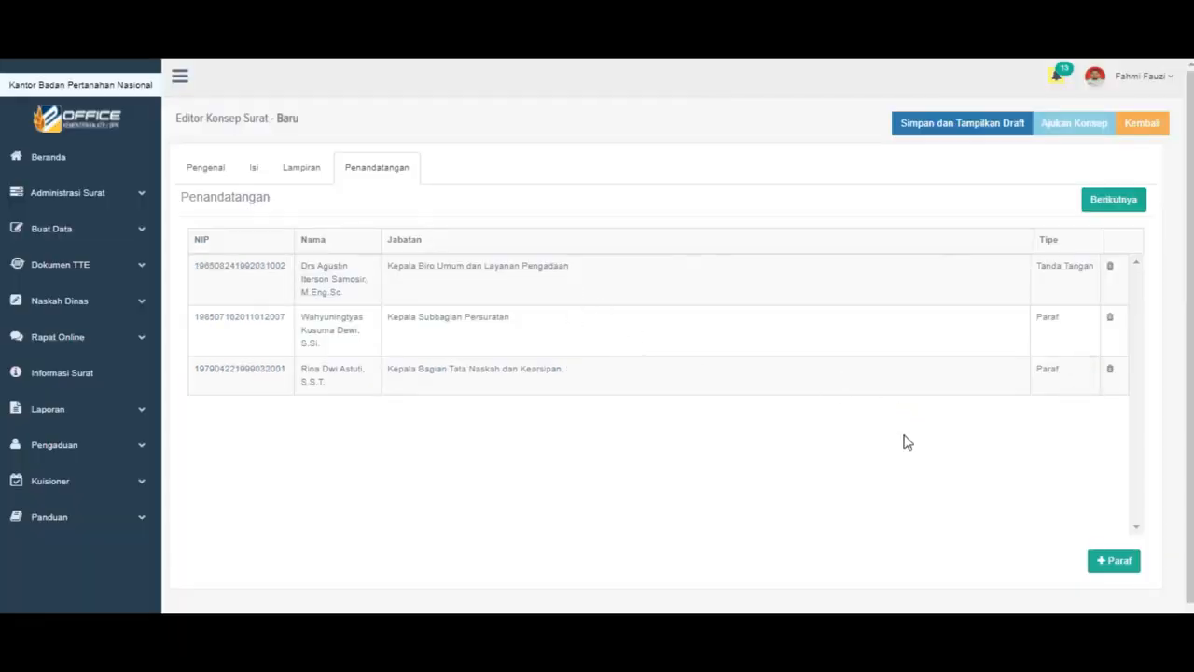
Proceed to the document display section, save and display the letter draft, and submit the concept for approval.
click(1128, 204)
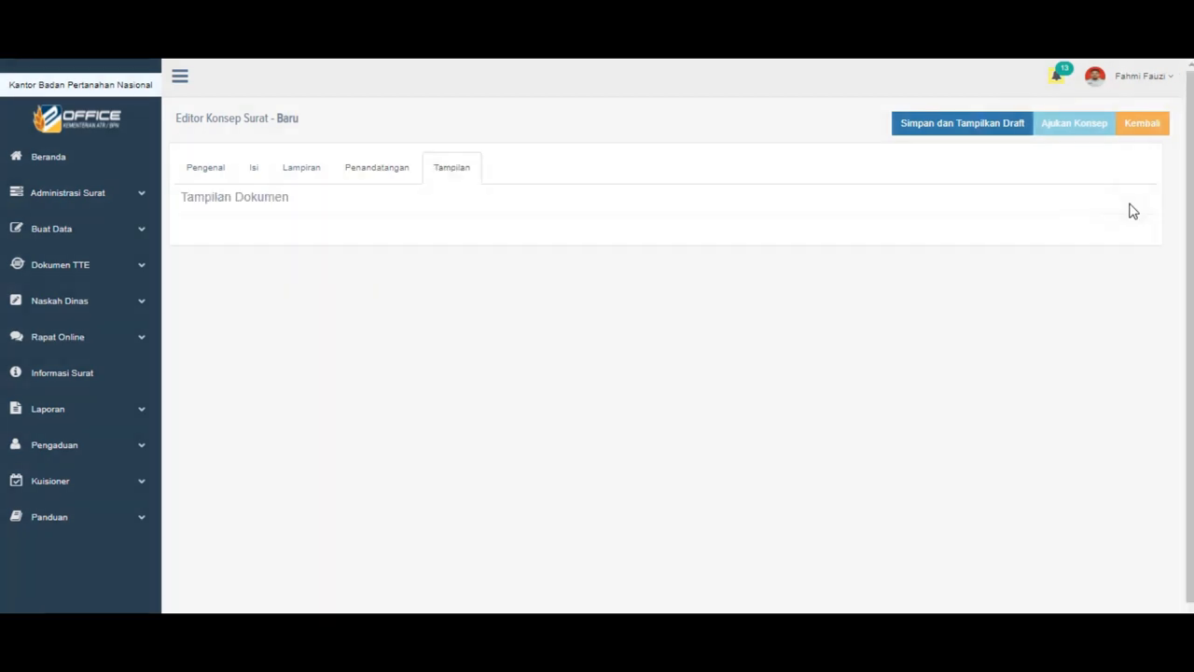
click(972, 137)
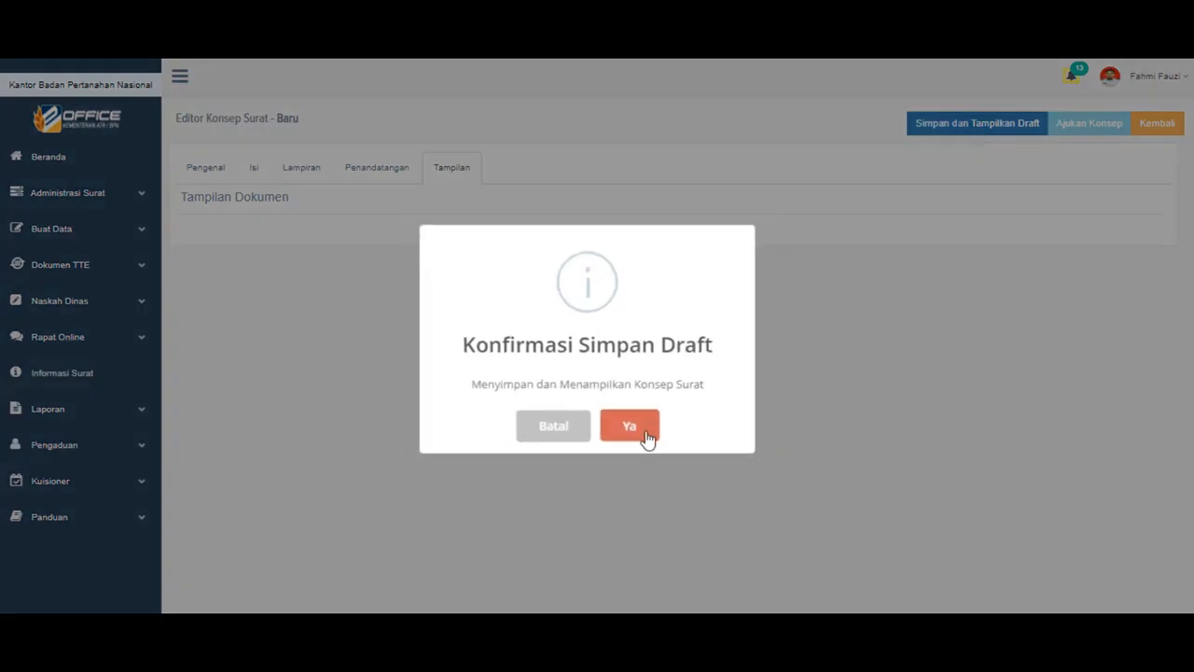
click(644, 434)
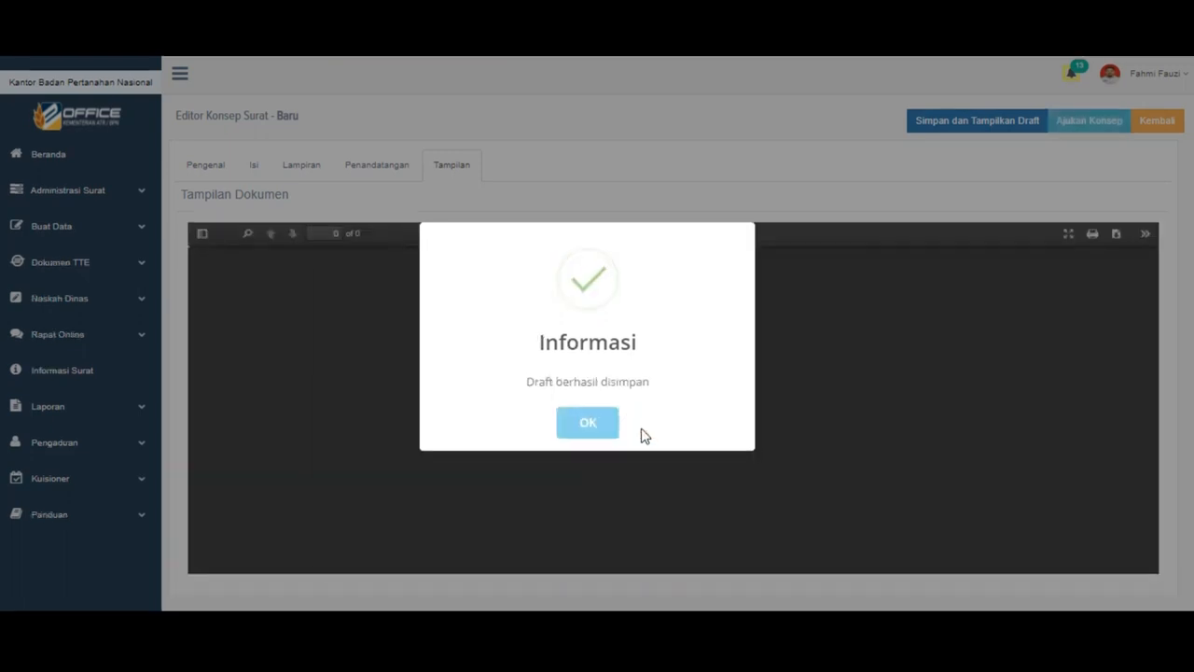
click(583, 425)
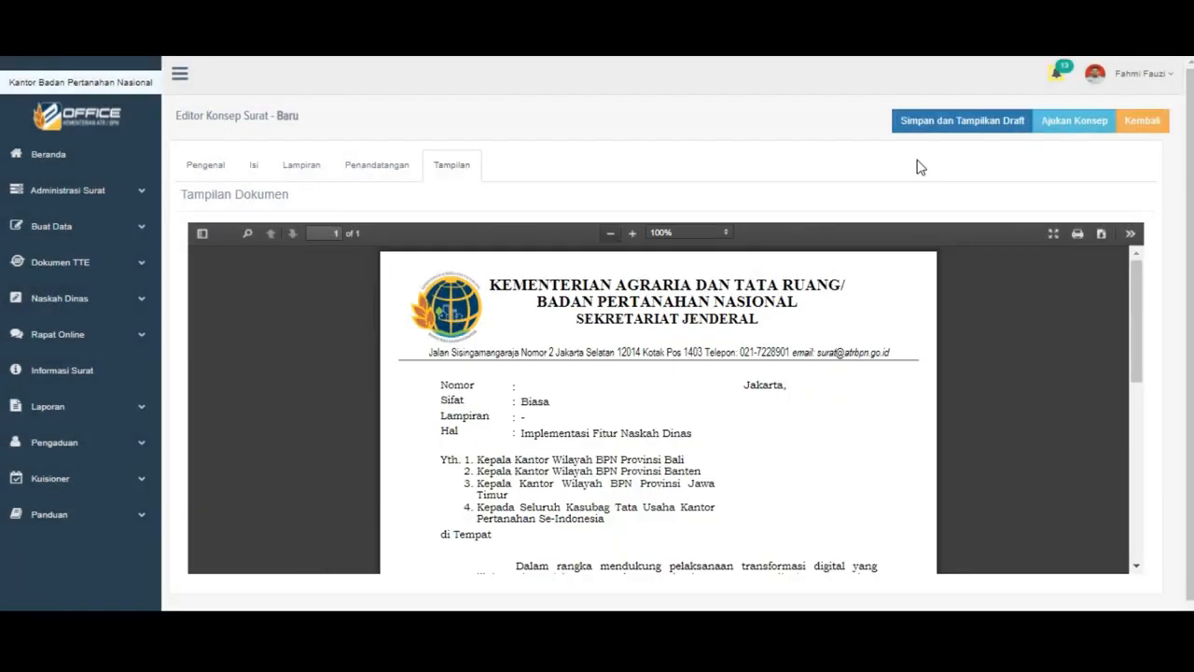
click(1082, 132)
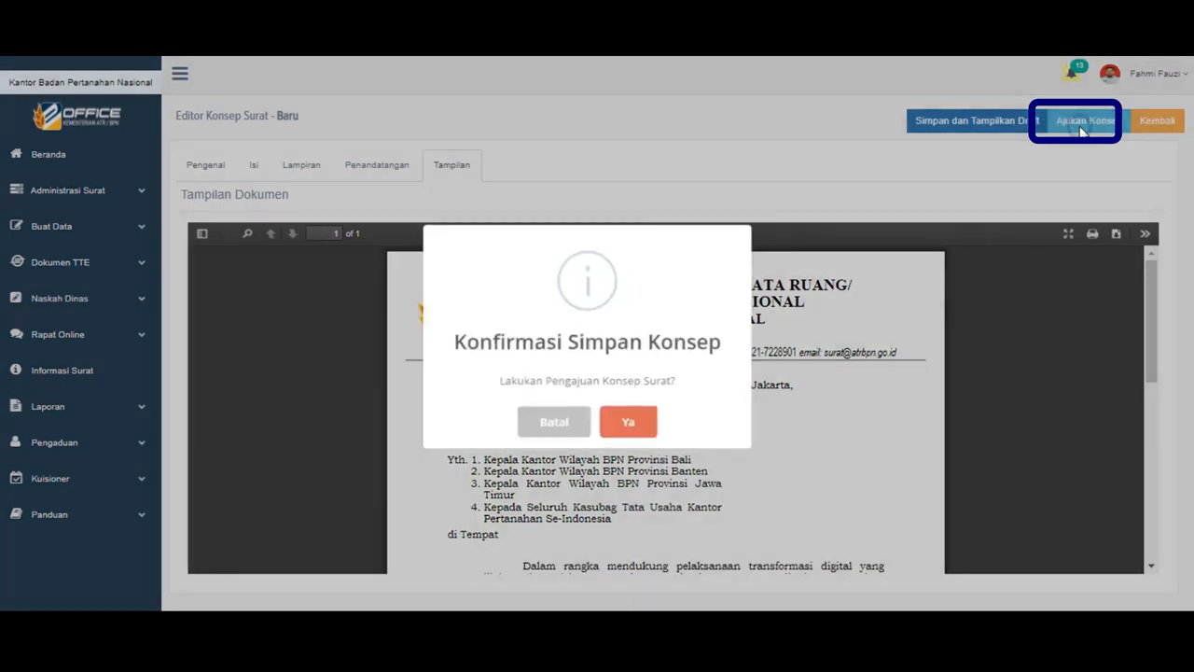
click(650, 431)
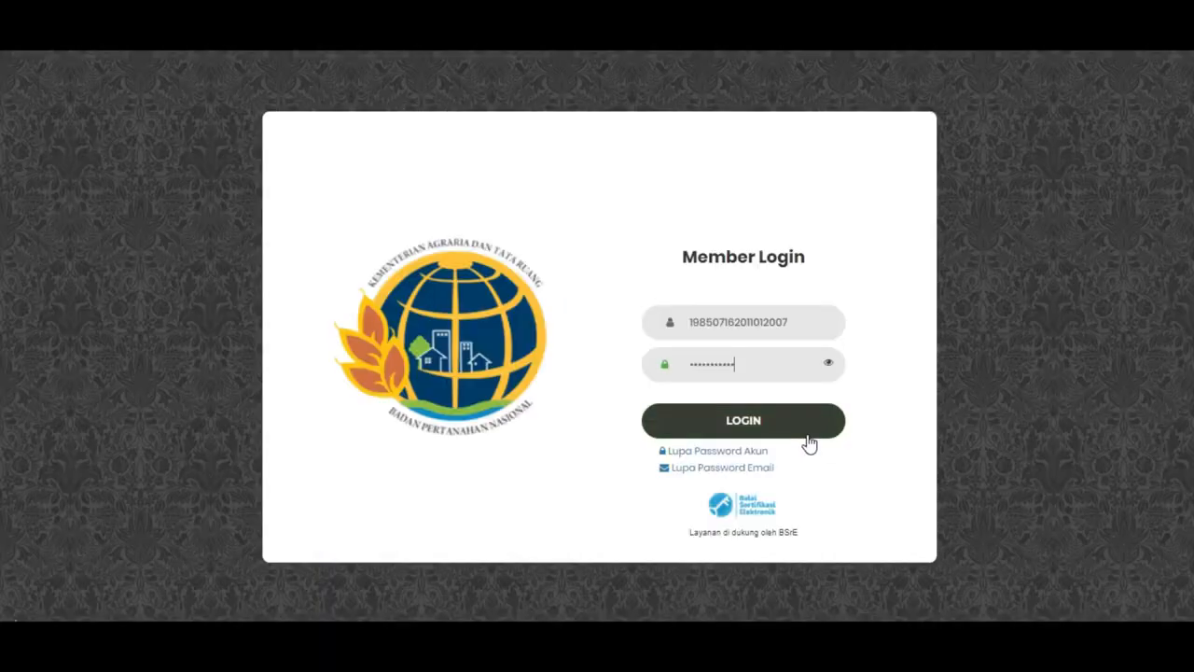
Log in with the Kepala Subbagian Persuratan account and open the Surat Dinas concept "Implementasi Fitur Naskah Dinas" awaiting approval in Proses Konsep.
click(817, 426)
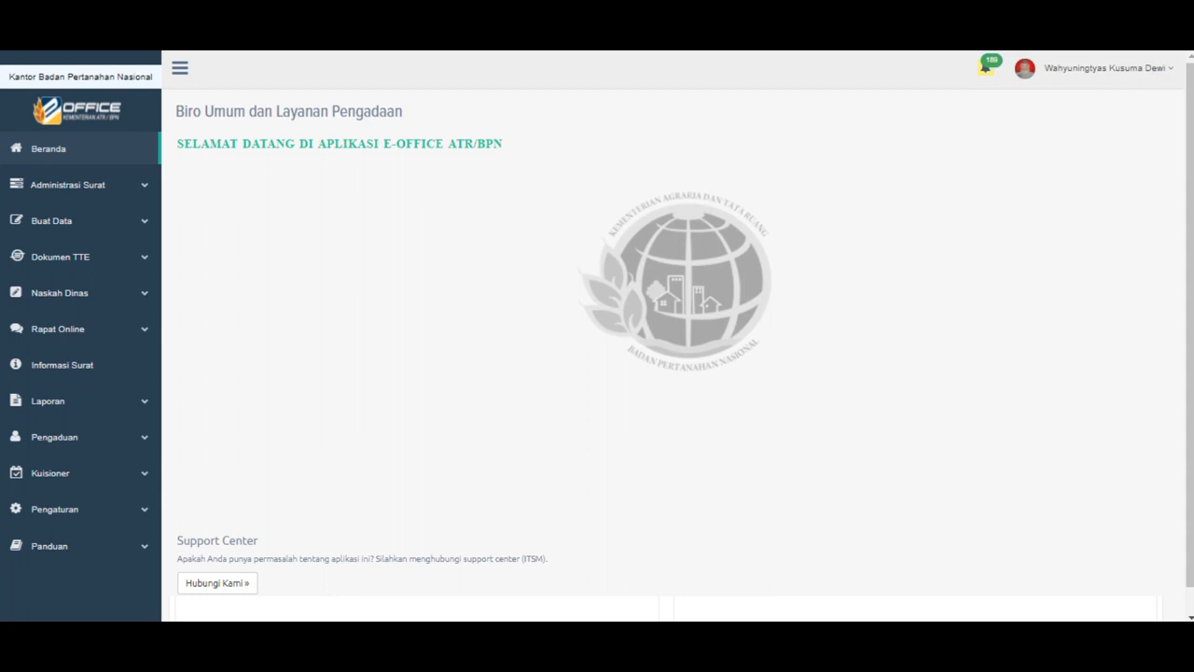
click(128, 306)
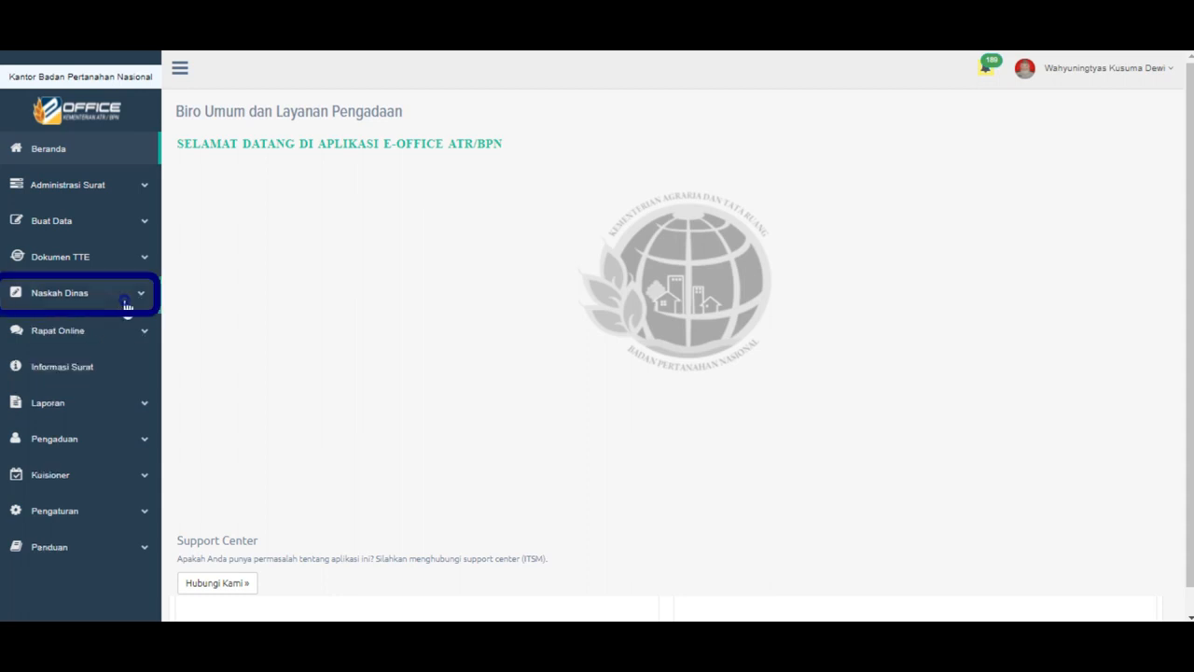
click(128, 306)
click(127, 306)
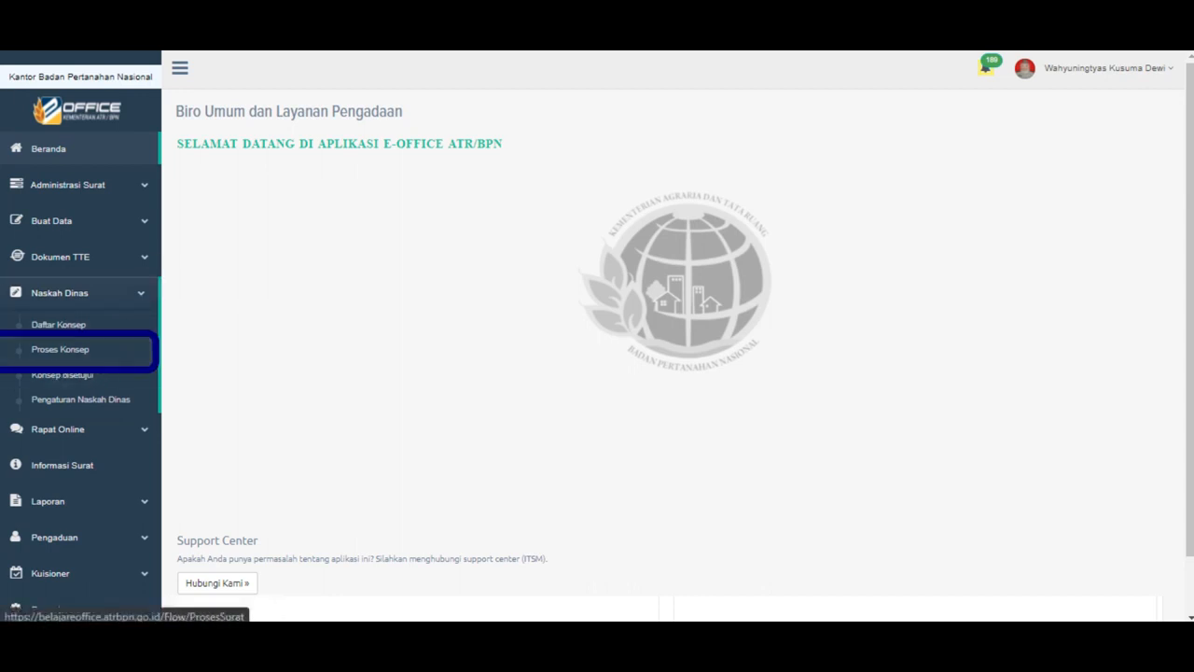
click(136, 349)
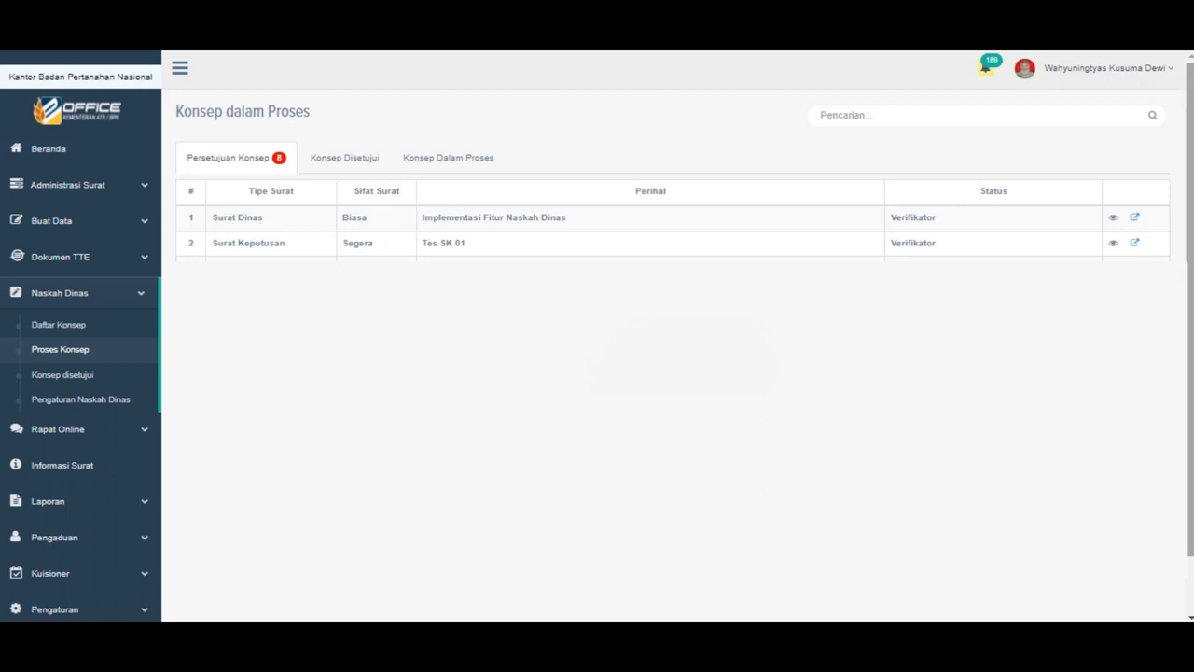
click(1136, 220)
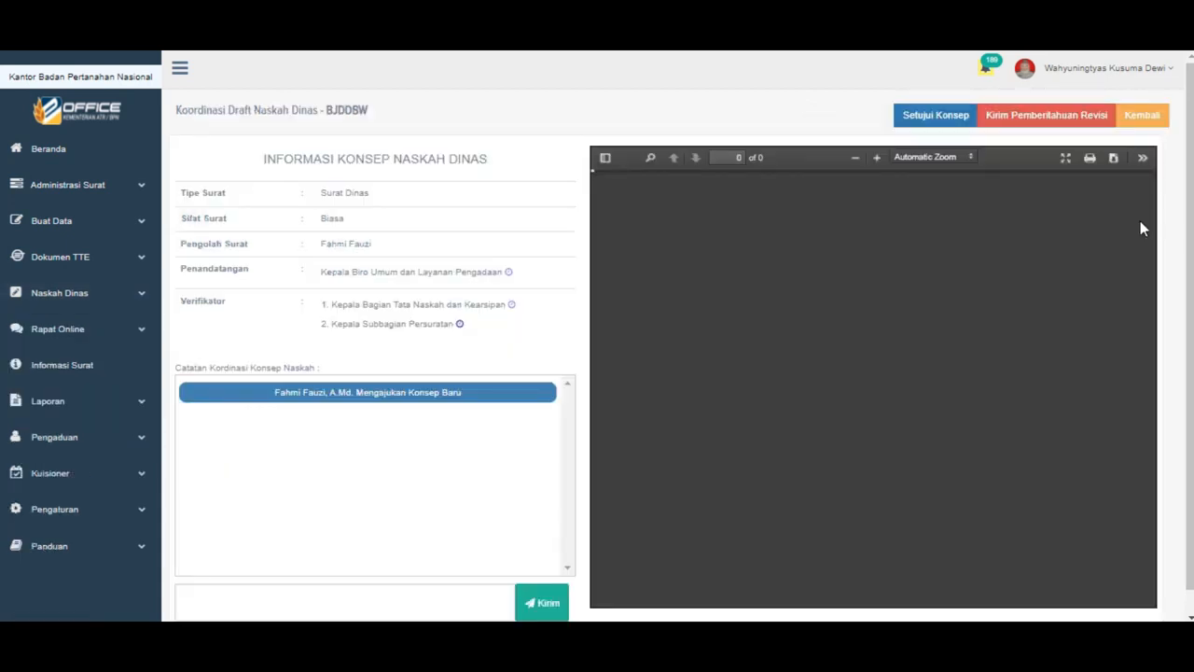
Send the coordination note "Koreksi untuk bulan pada surat implementasi di ganti Agustus menjadi November" for the draft letter and issue its revision notification.
scroll(977, 257, down, 2)
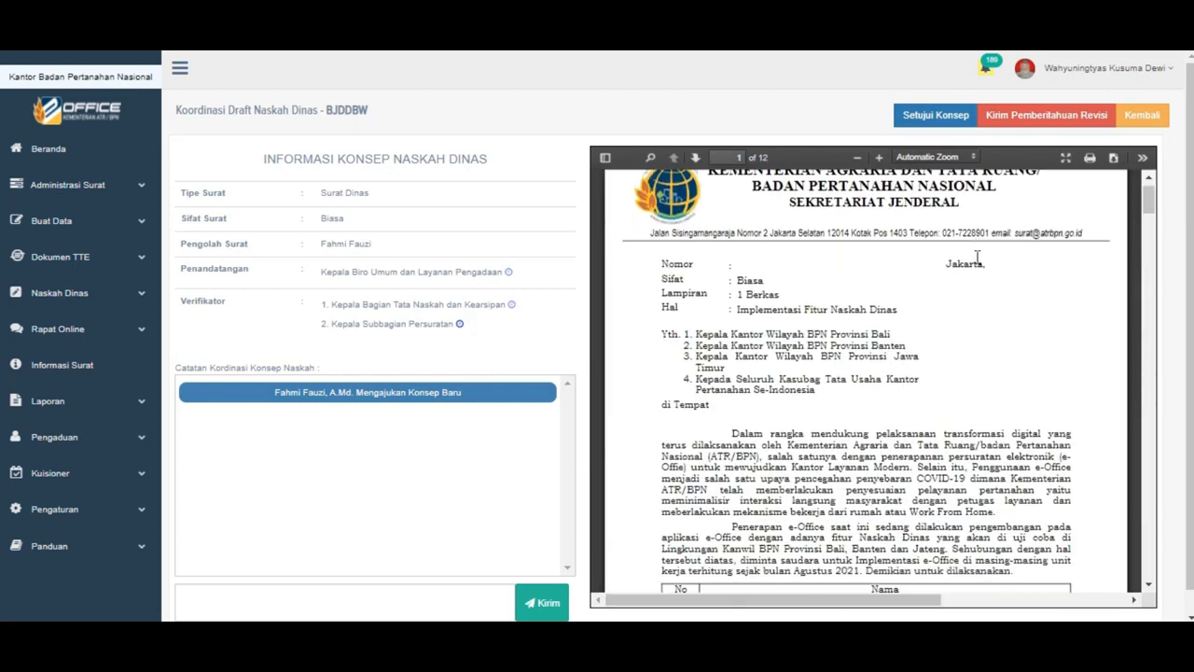
scroll(977, 261, down, 1)
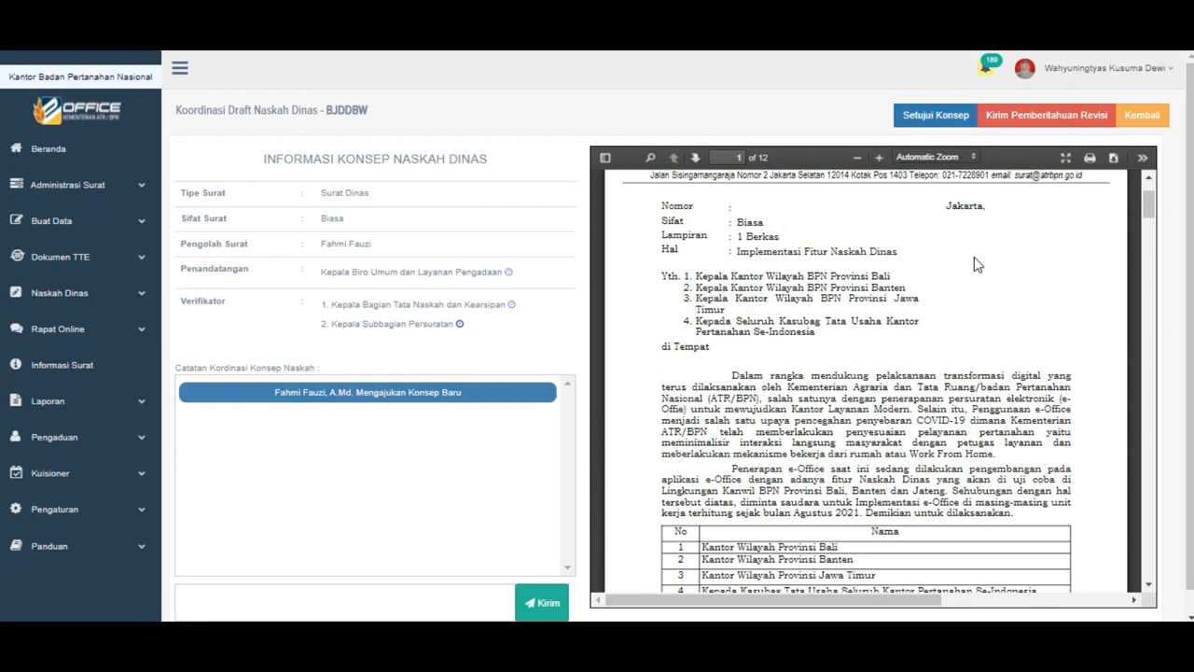
scroll(974, 256, down, 2)
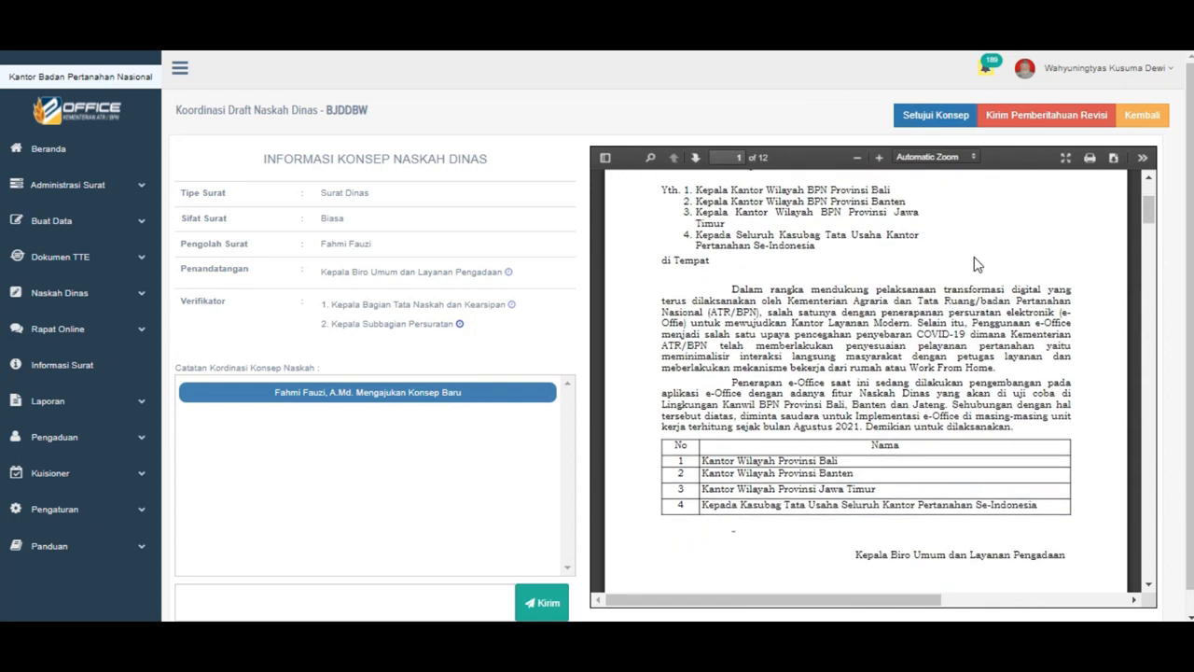
scroll(974, 257, up, 2)
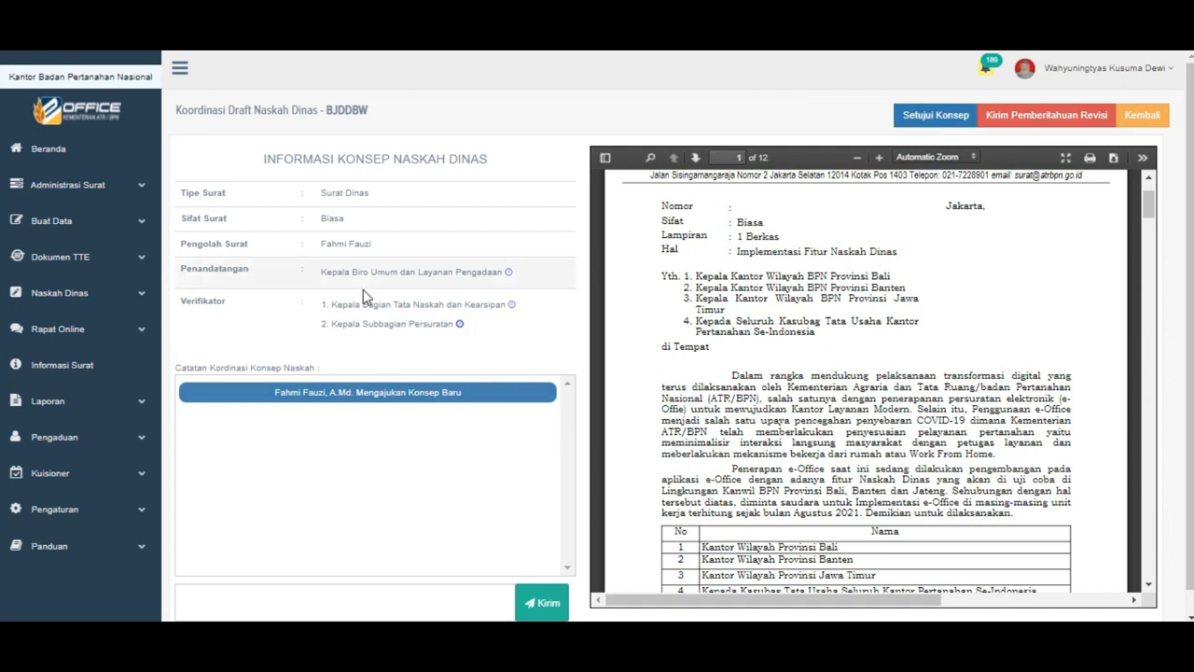
scroll(373, 487, down, 1)
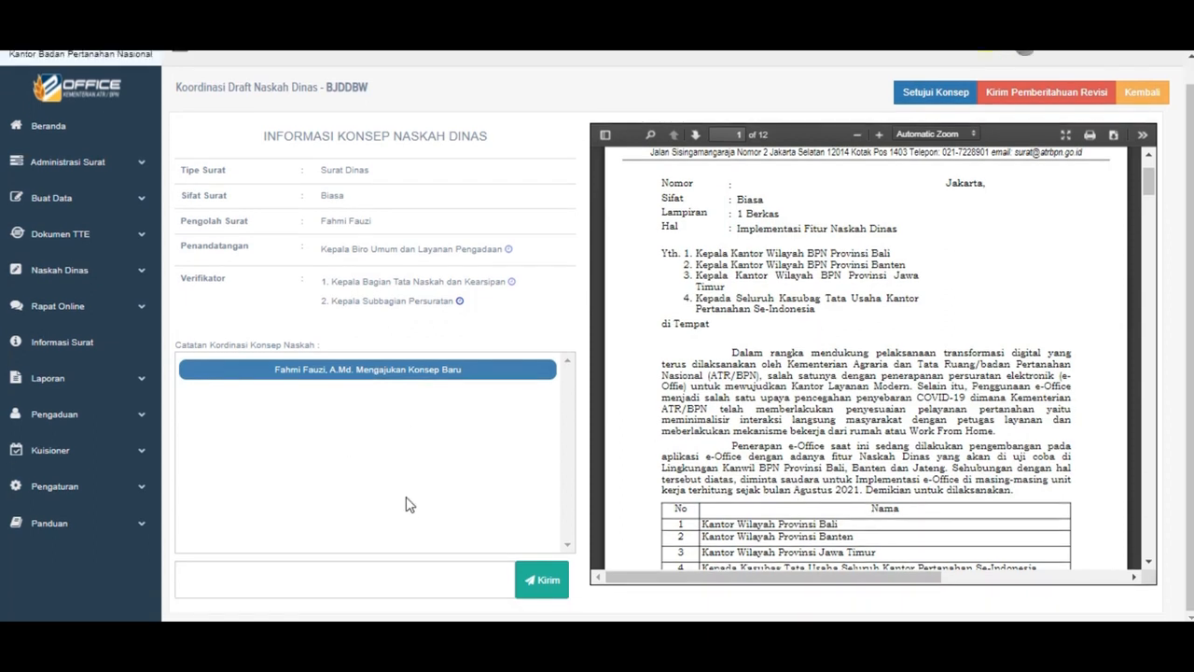
scroll(802, 435, down, 2)
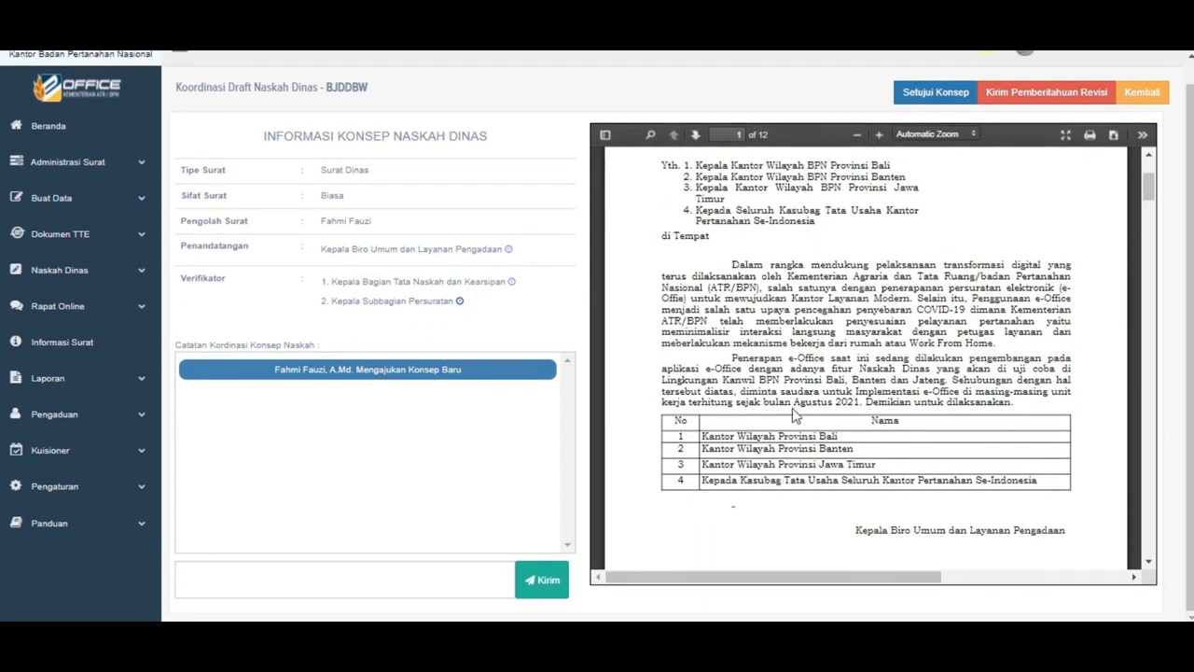
click(413, 578)
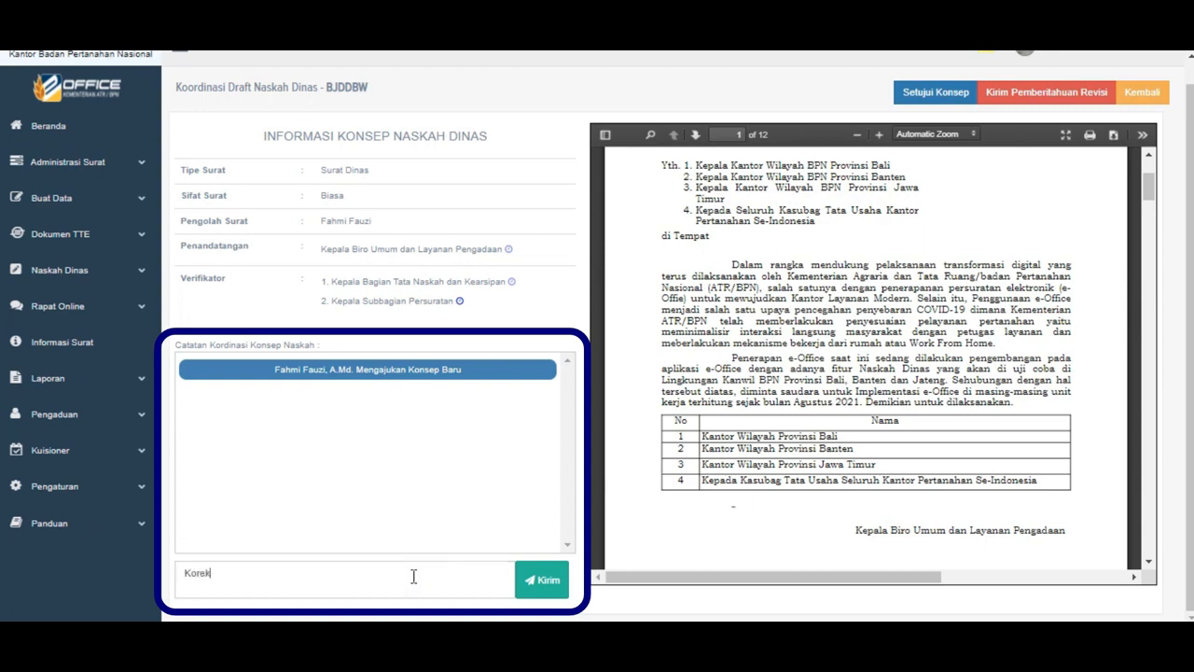
text(Korek)
text(si untuk bulan pada surat implementasi di ganti Agustus menjadi November)
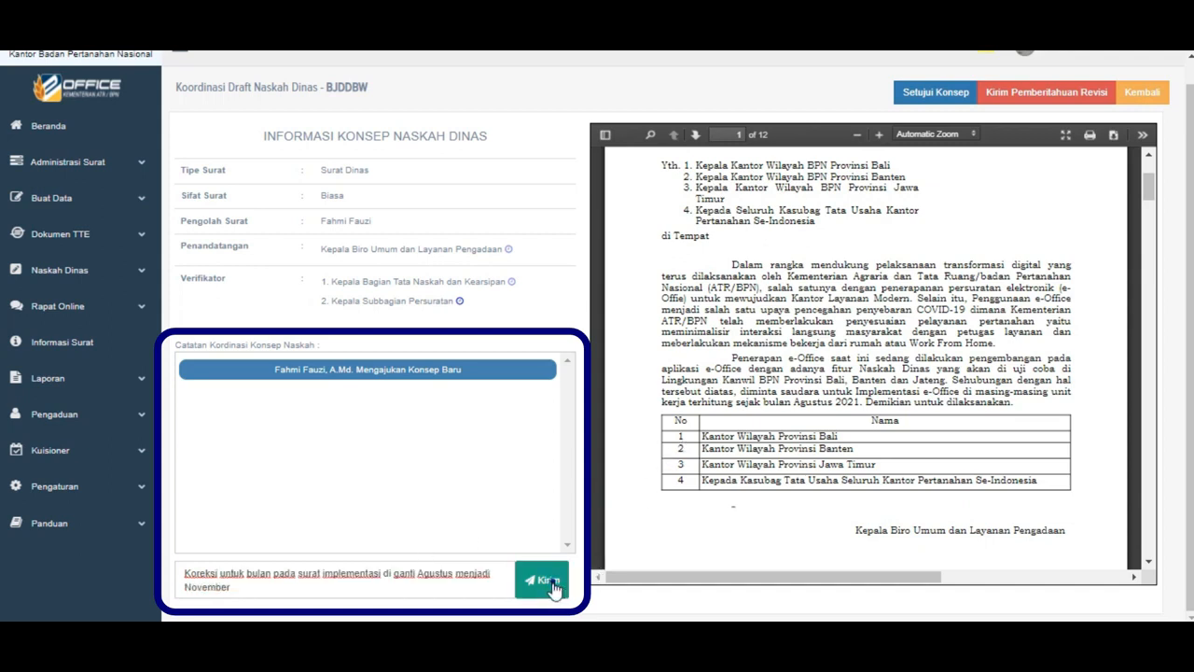
click(550, 581)
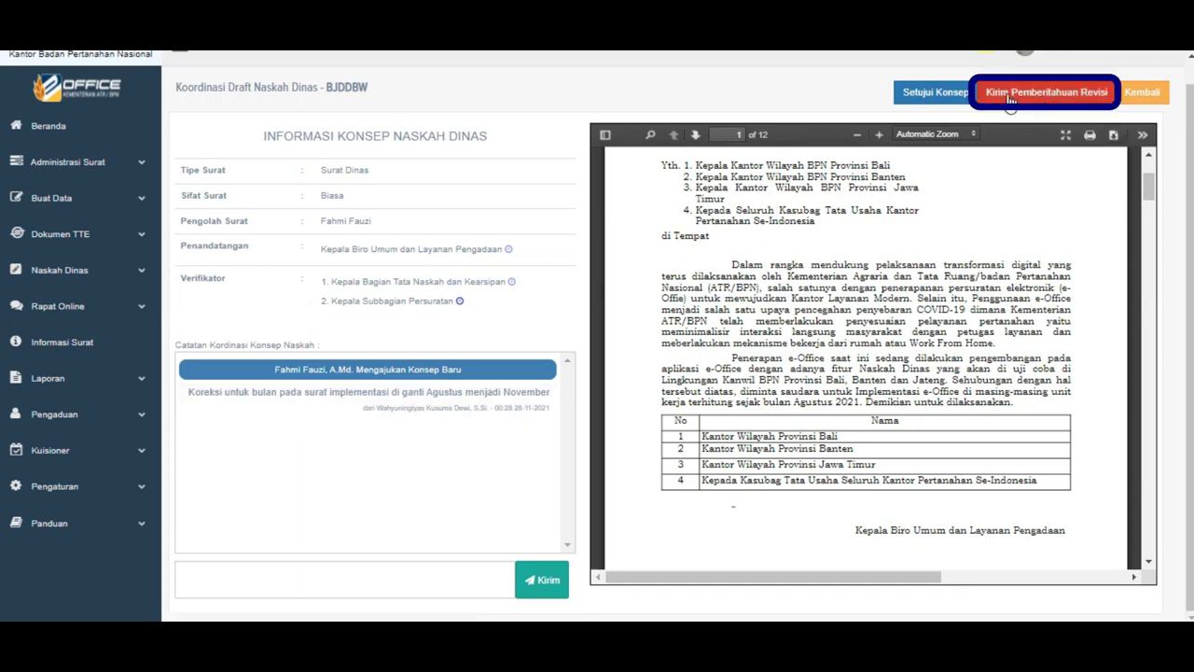
scroll(1029, 112, up, 1)
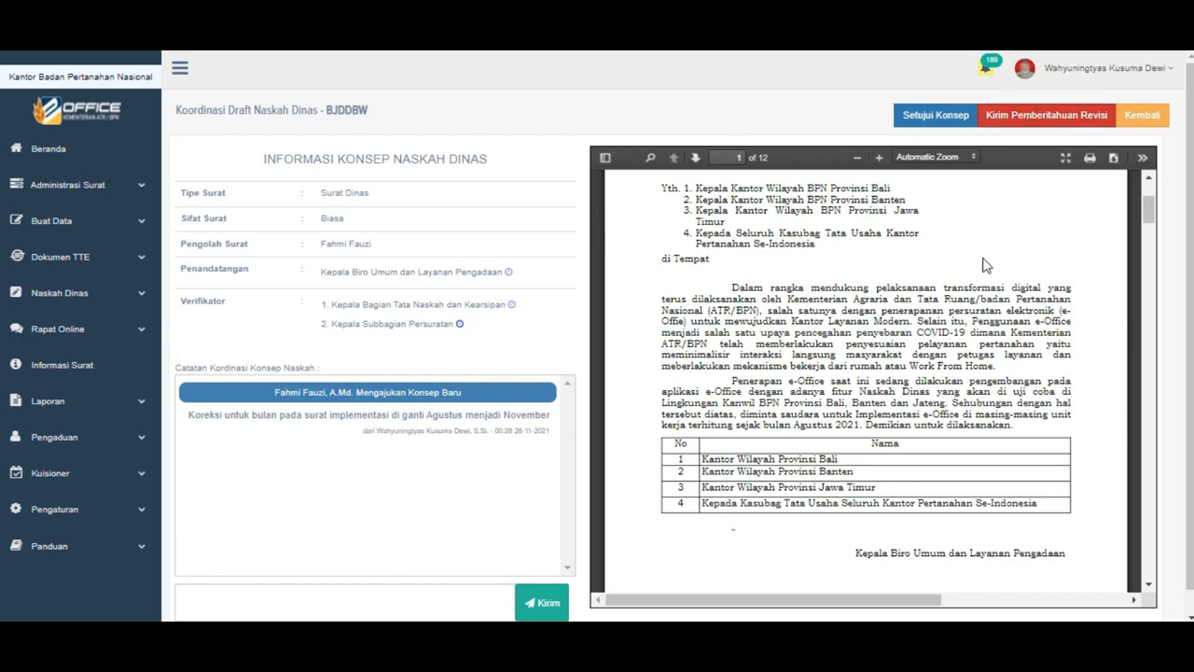
click(1046, 115)
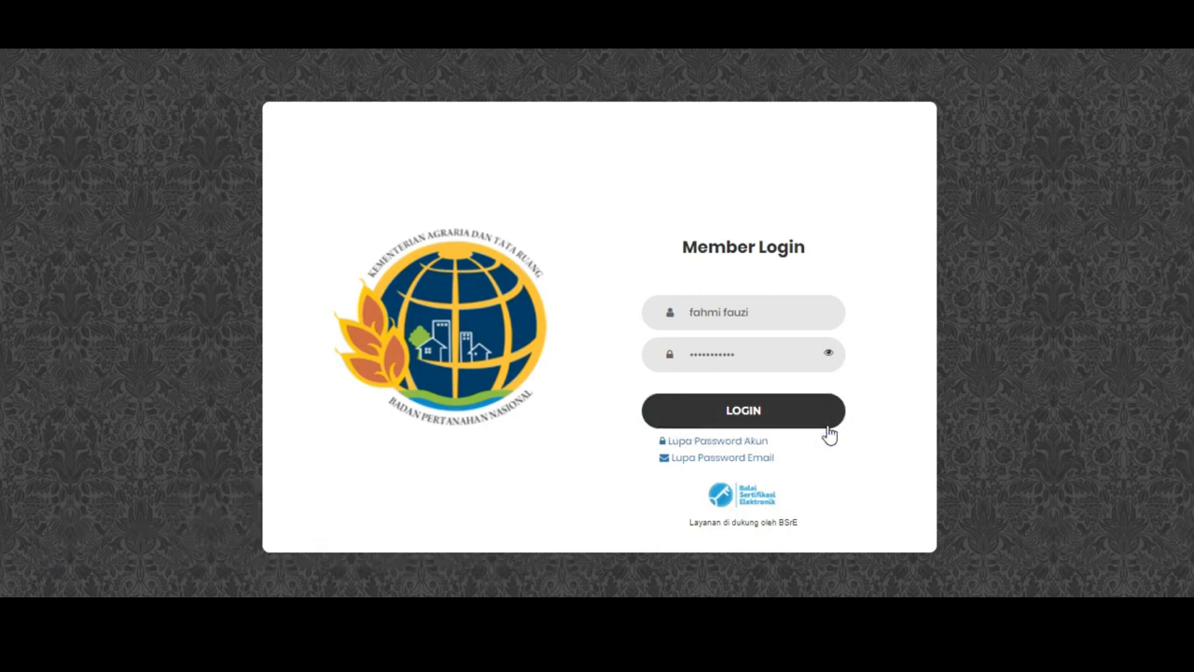
Log in with the letter drafter's account and open the returned concept "Implementasi Fitur Naskah Dinas" in Proses Konsep.
click(828, 427)
click(91, 309)
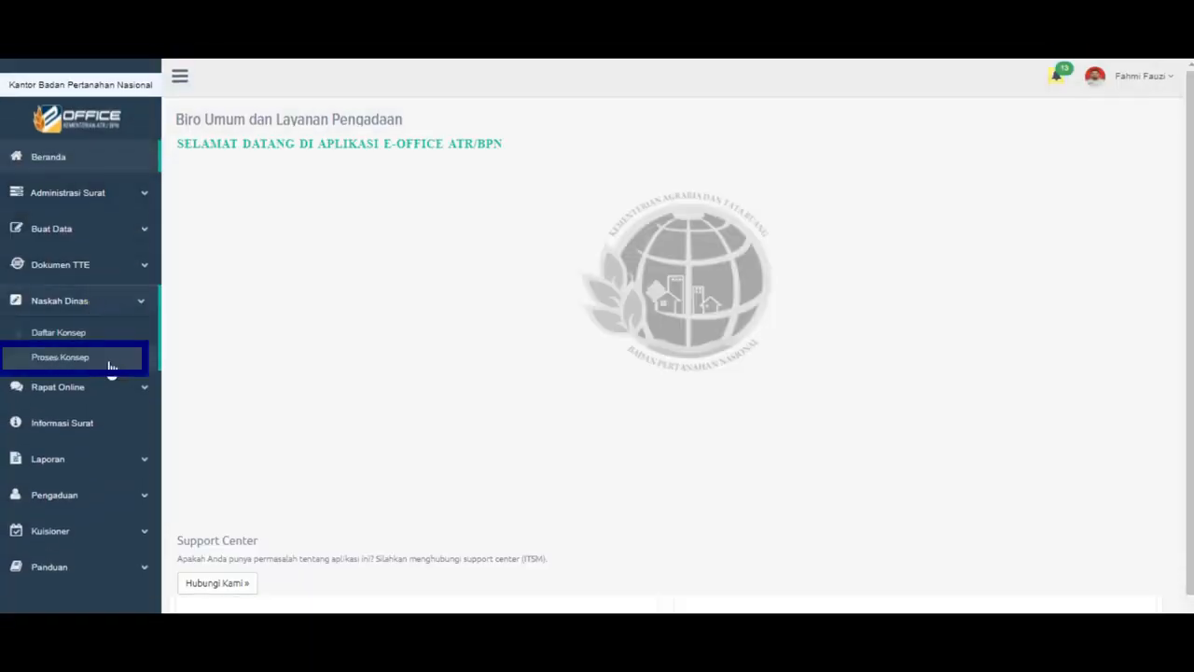
click(111, 365)
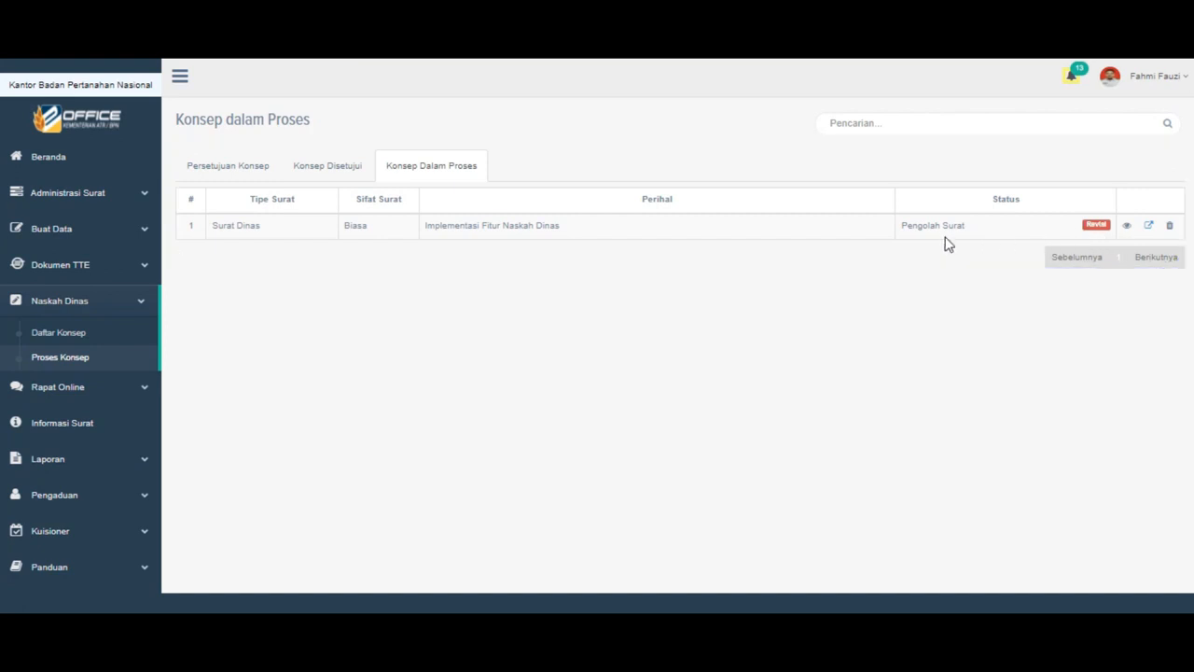
click(1150, 227)
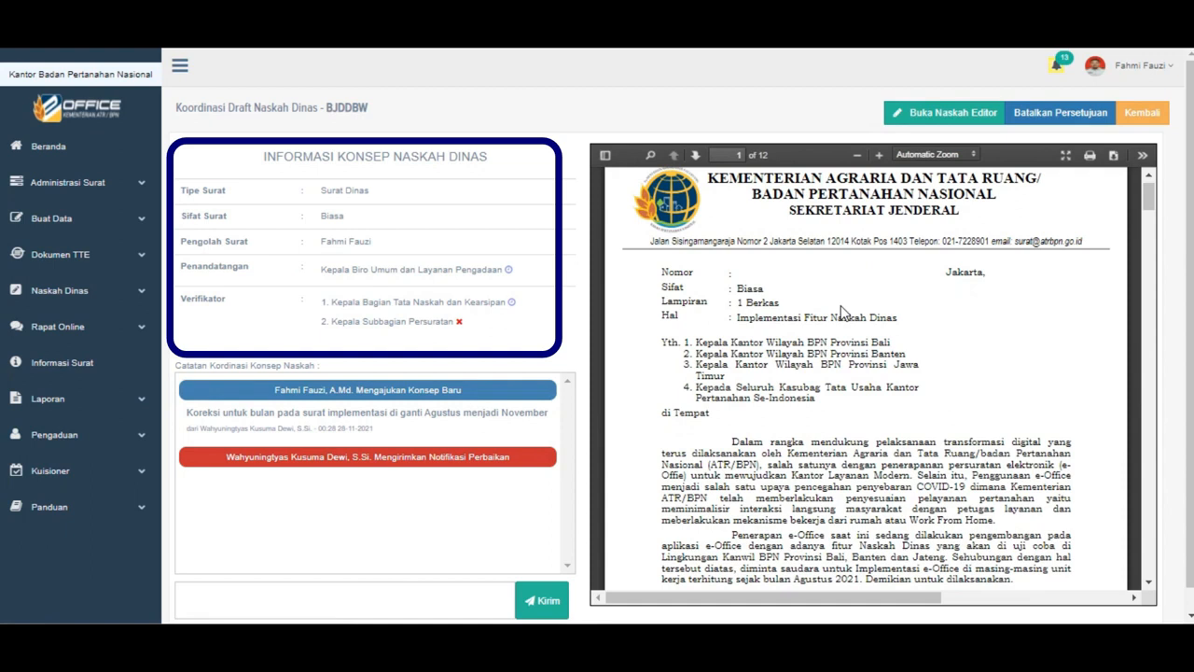
Reply in the coordination notes that "saya akan revisi untuk keterangan bulan pada surat tersebut terimakasih" and open the draft in the letter editor.
scroll(840, 311, down, 2)
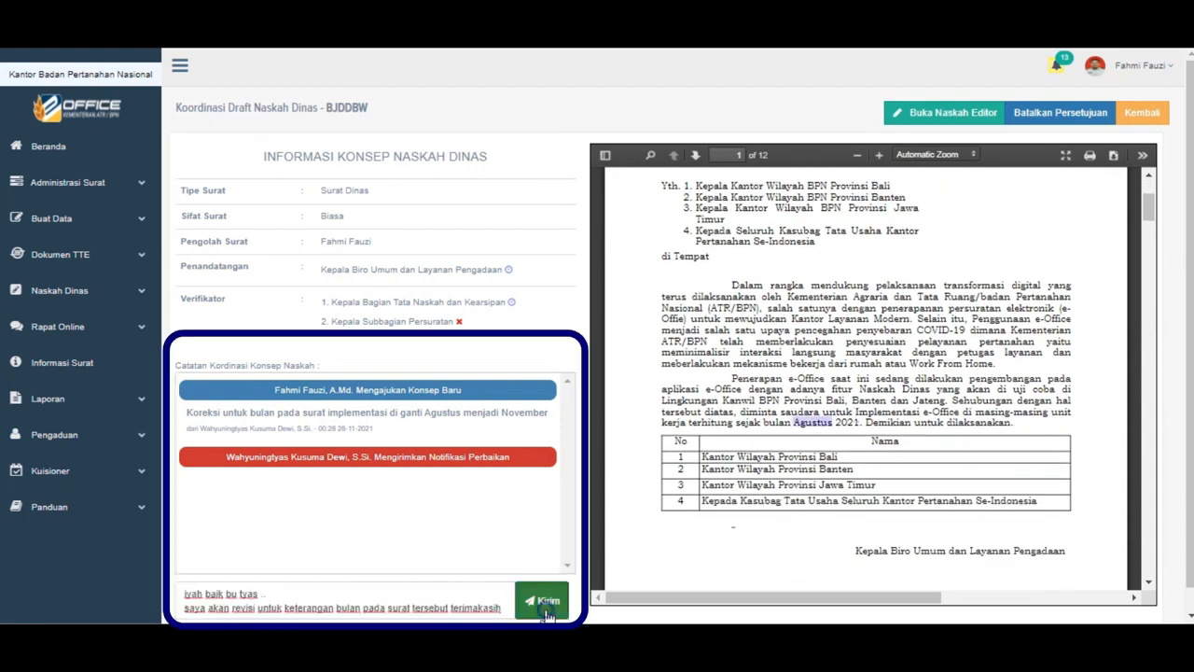
click(541, 600)
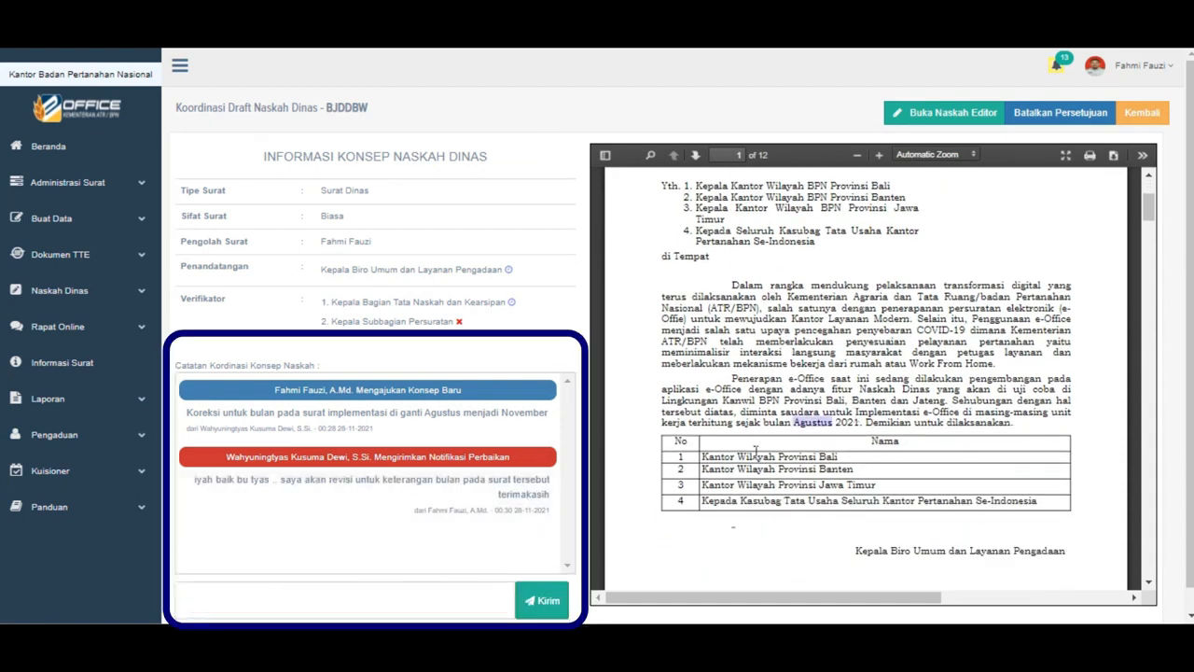
scroll(941, 194, up, 3)
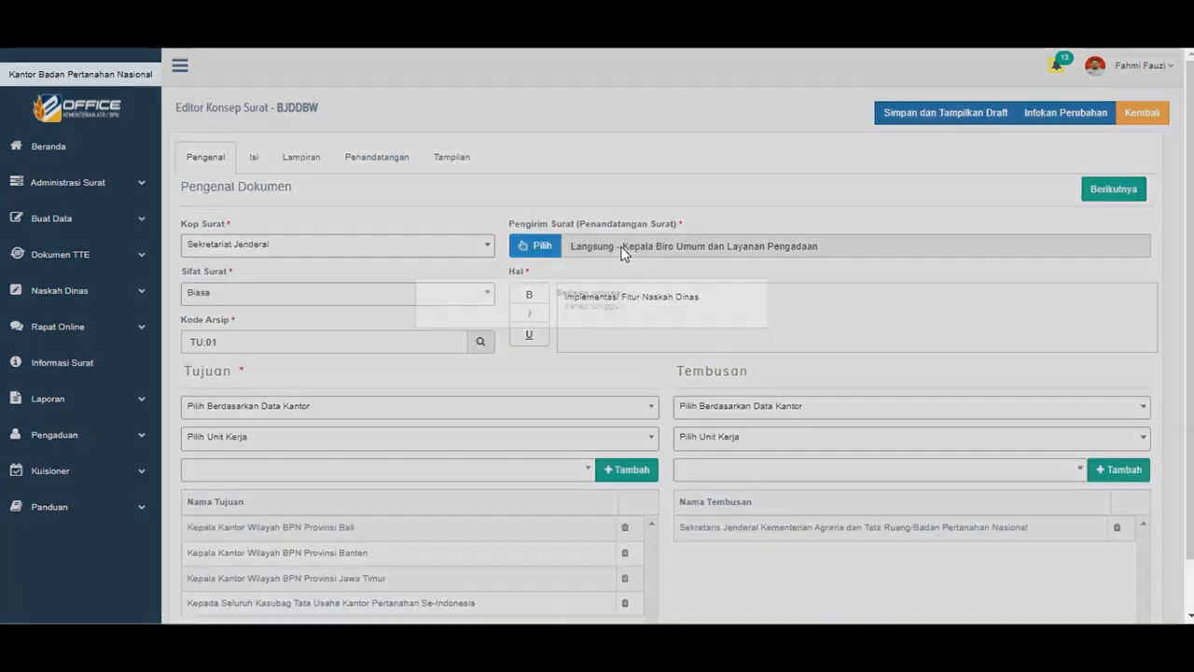
scroll(607, 317, down, 2)
scroll(563, 339, up, 2)
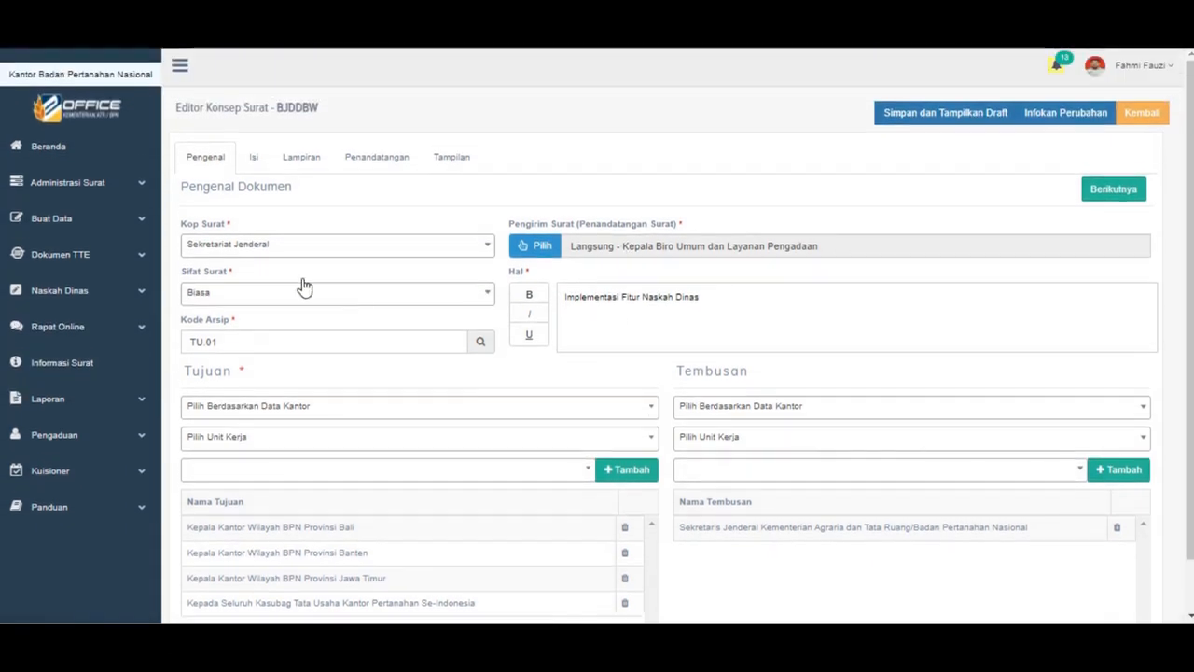
In the letter's Isi section, replace the month Agustus with November in the second paragraph's implementation date.
click(256, 172)
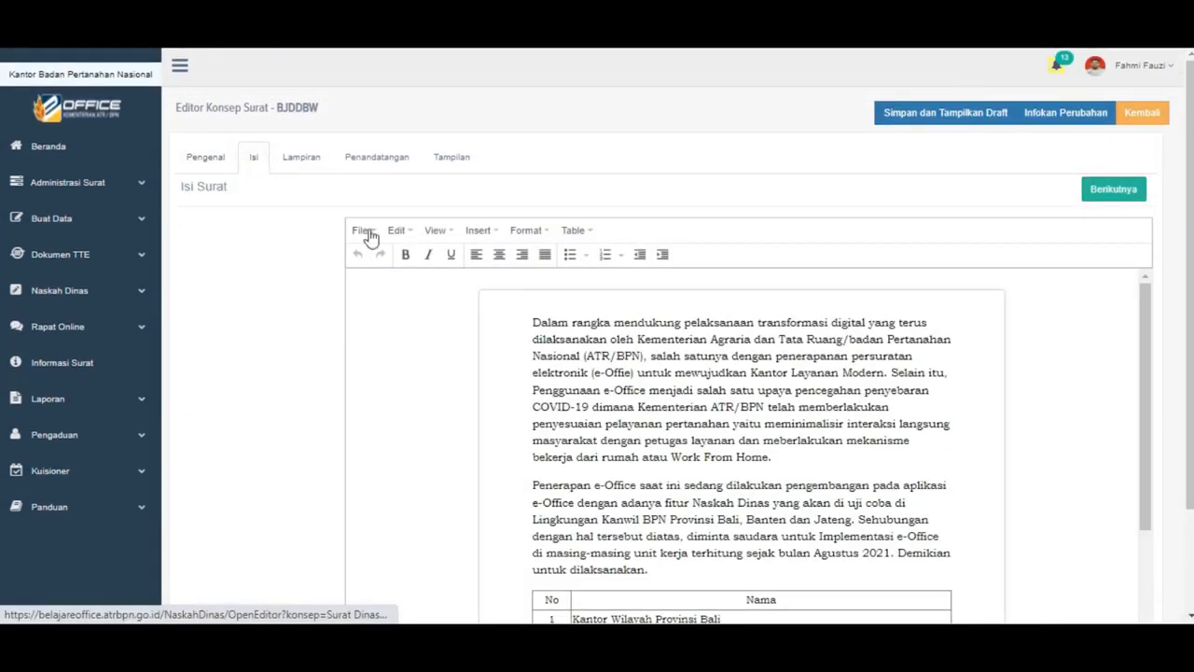
scroll(670, 455, down, 2)
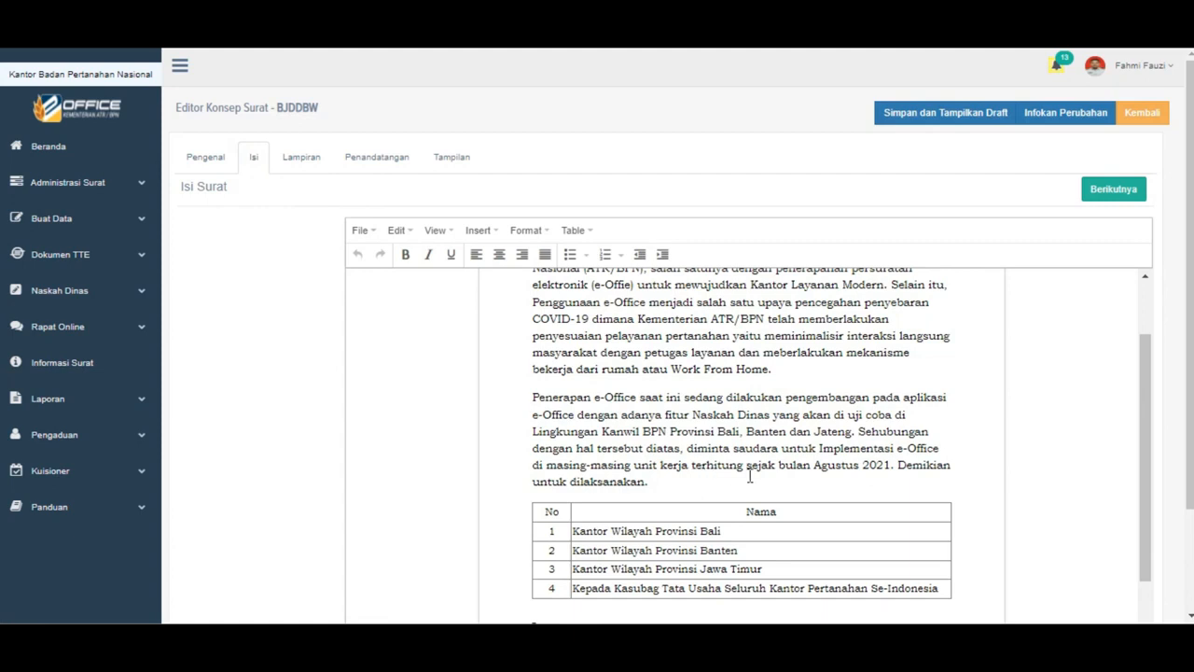
drag(859, 467, 817, 473)
text(Novembe)
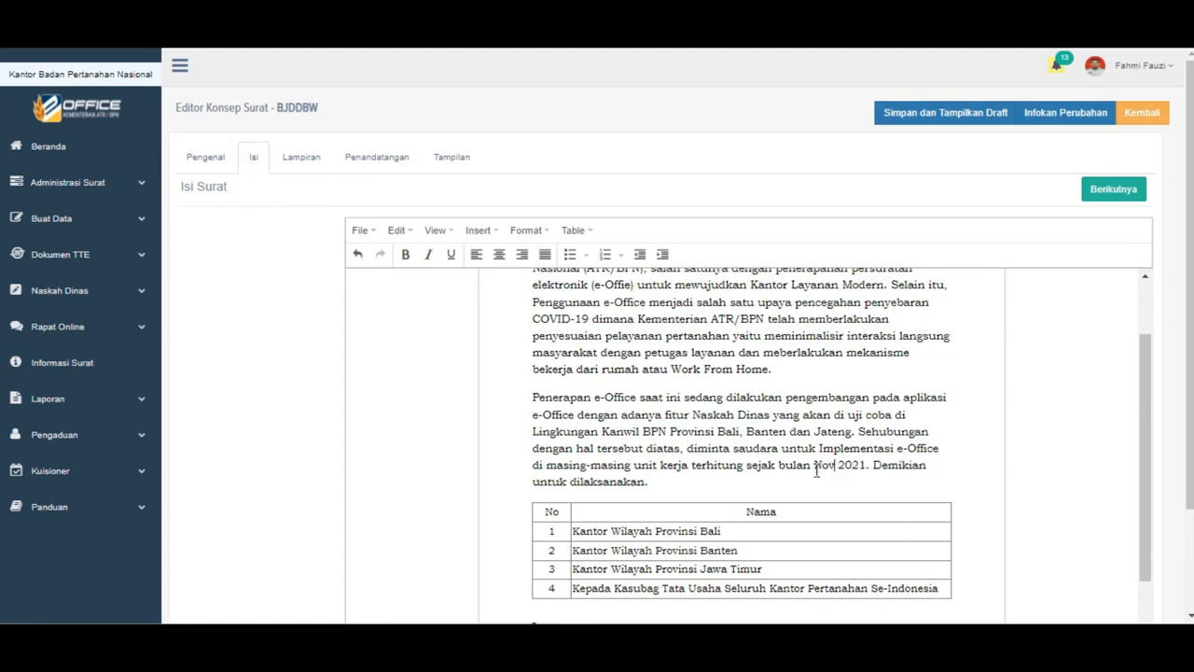
text(r)
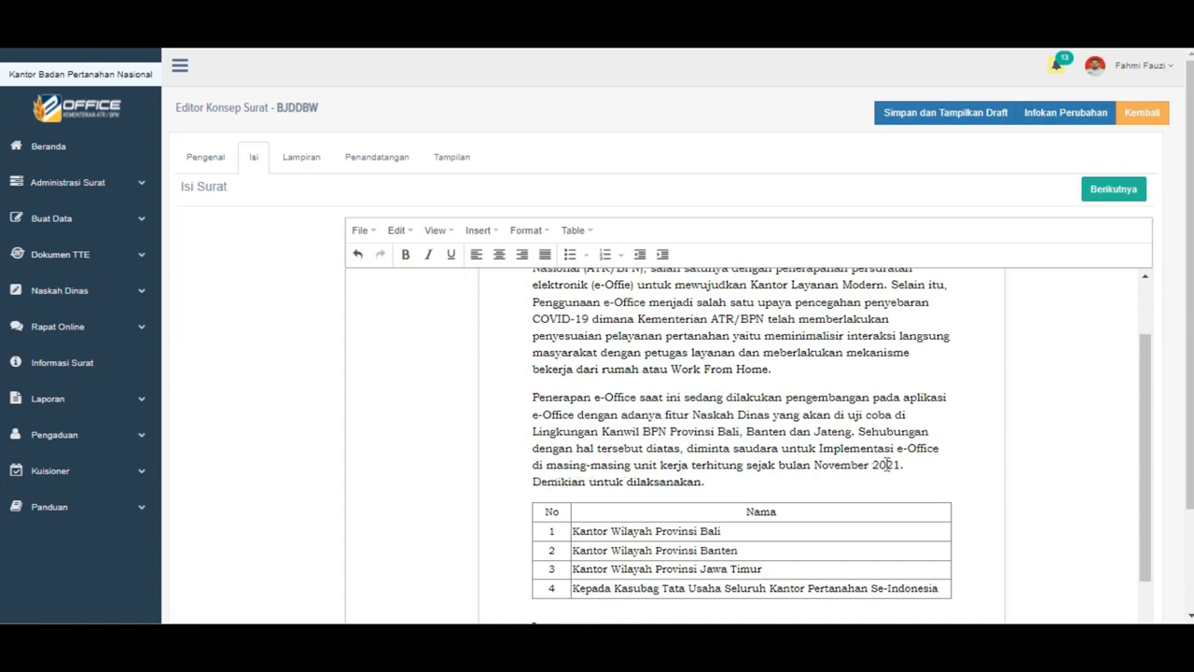
scroll(853, 392, up, 2)
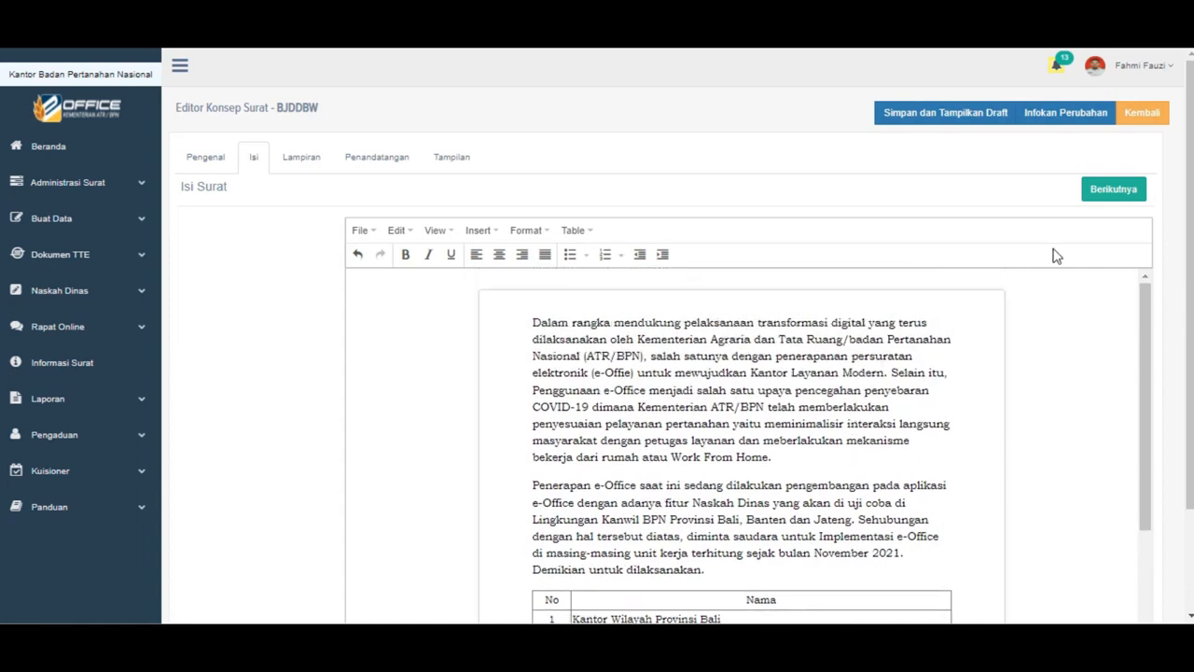
Go on through Lampiran and Penandatangan to the letter's Tampilan, then save and display the updated draft, confirming the save.
click(1115, 198)
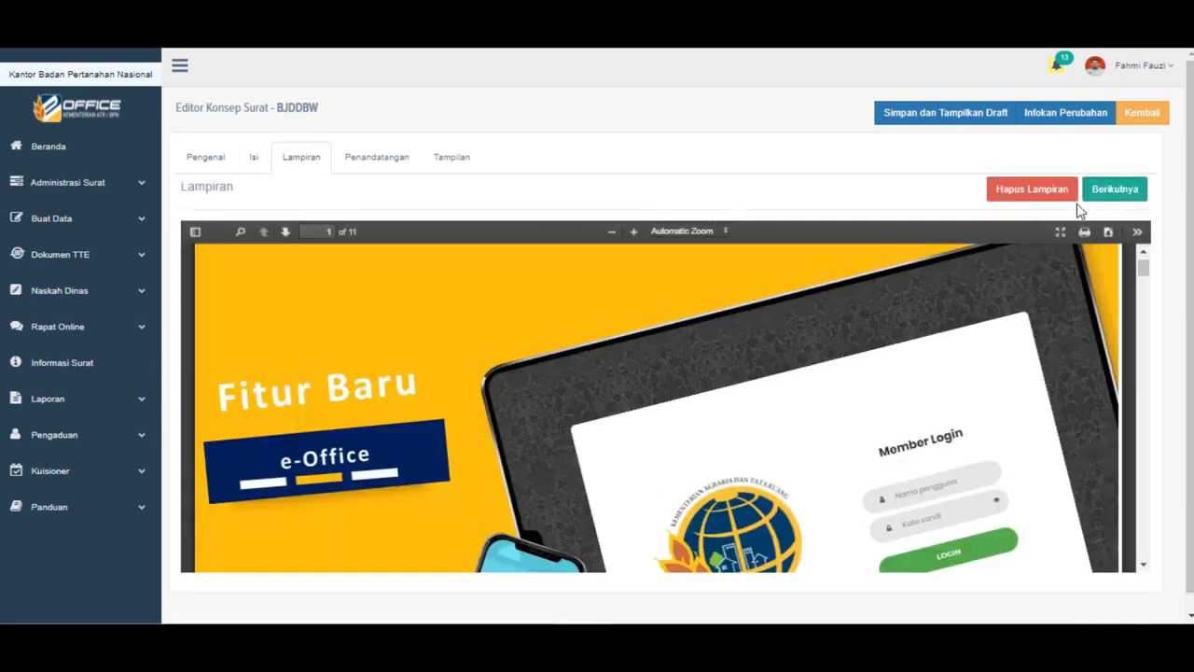
click(1117, 201)
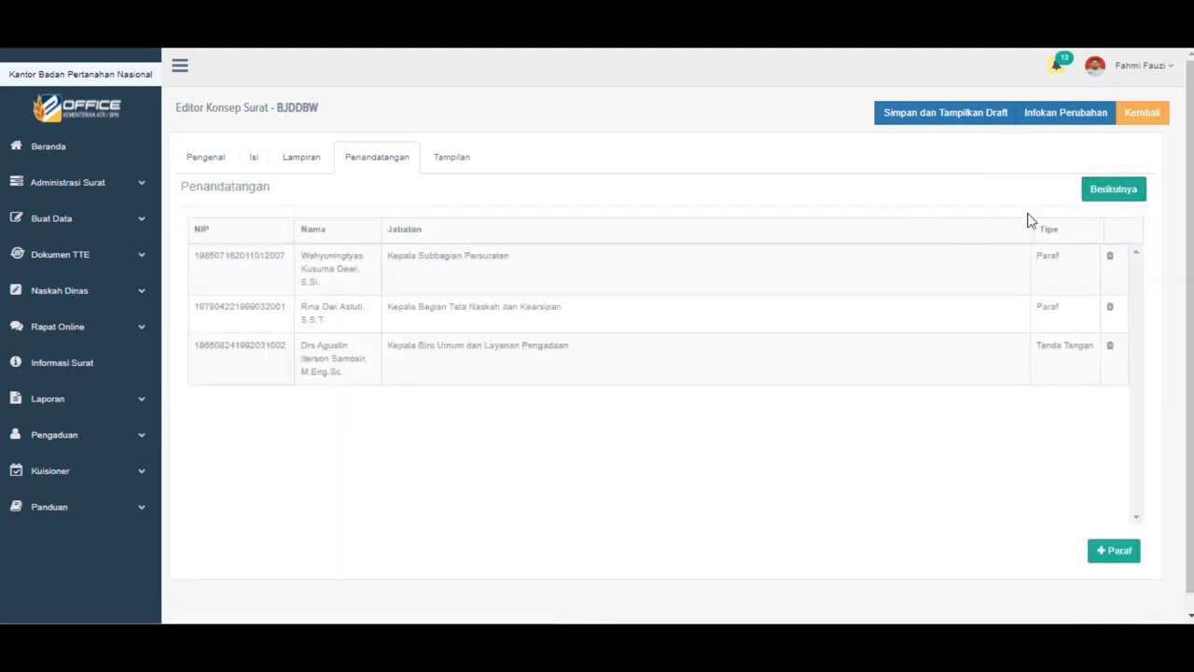
click(1104, 196)
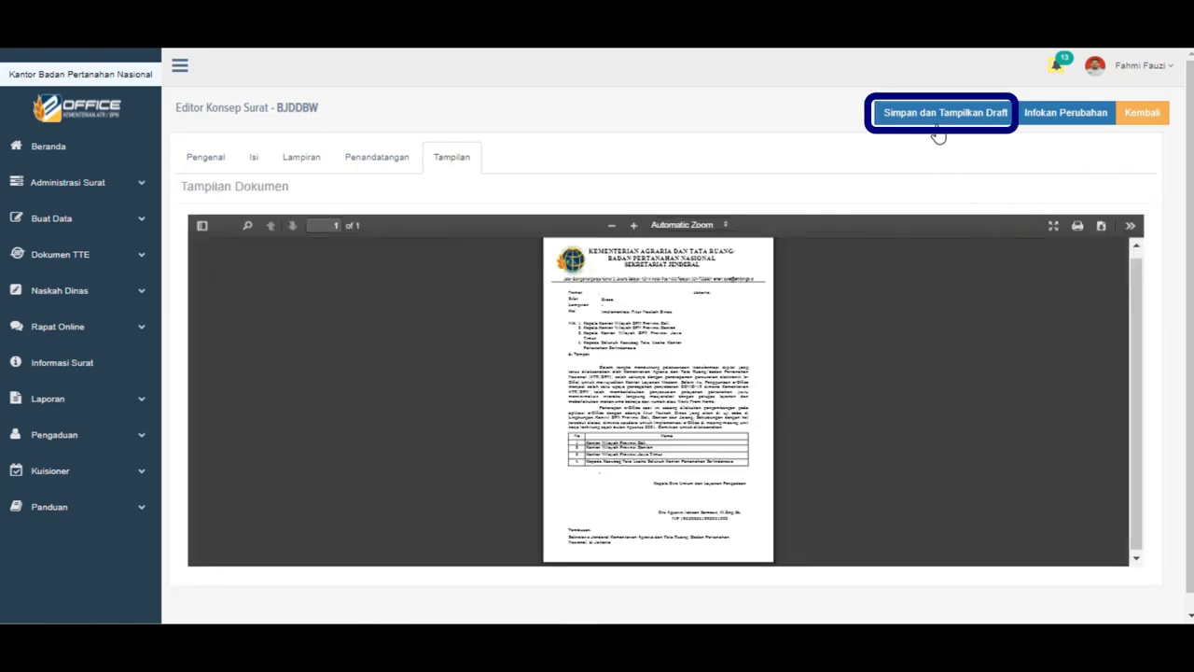
click(958, 122)
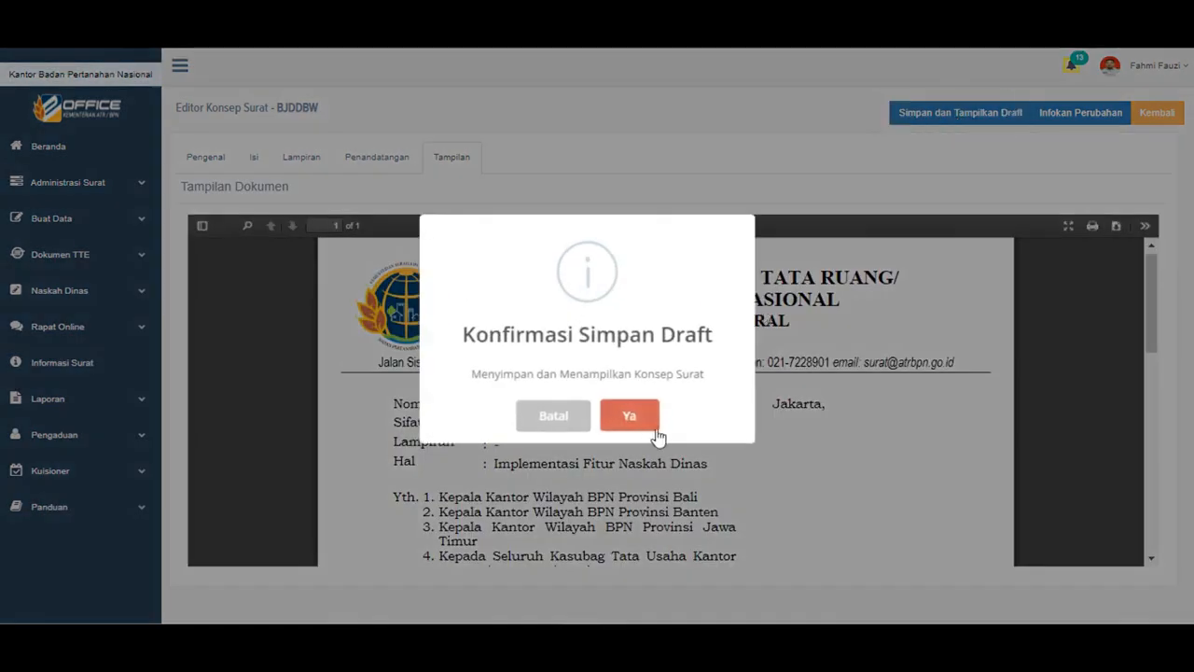
click(630, 415)
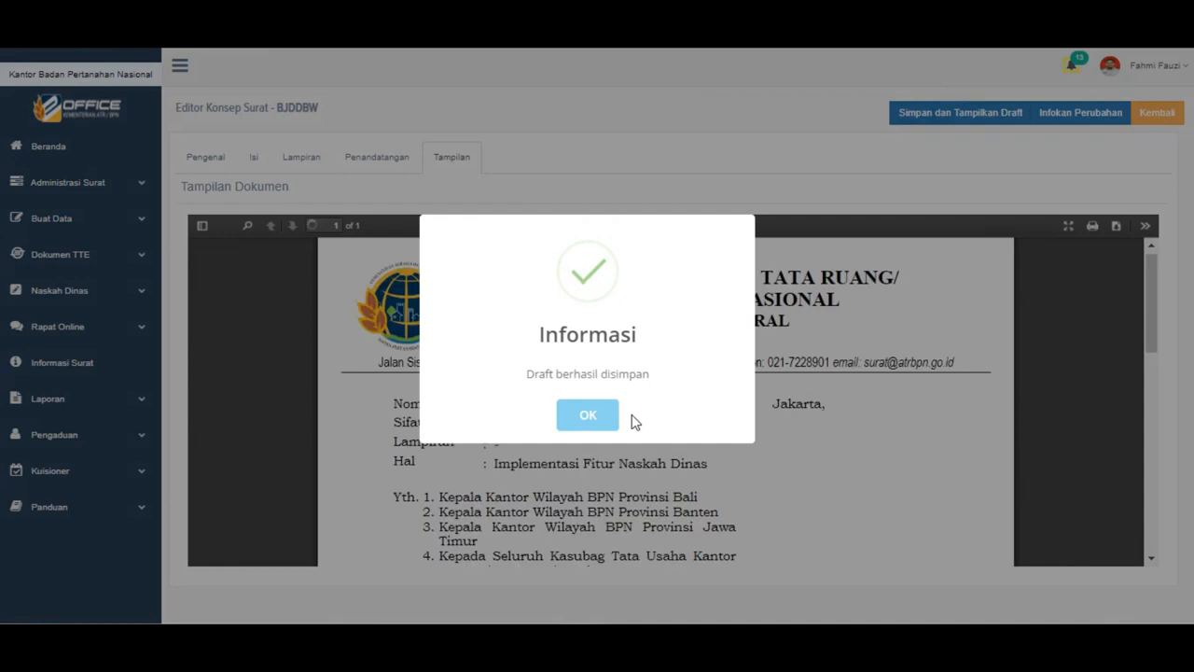
click(583, 414)
Check the corrected month in the letter preview and issue the change notification for the revised draft.
scroll(653, 413, down, 8)
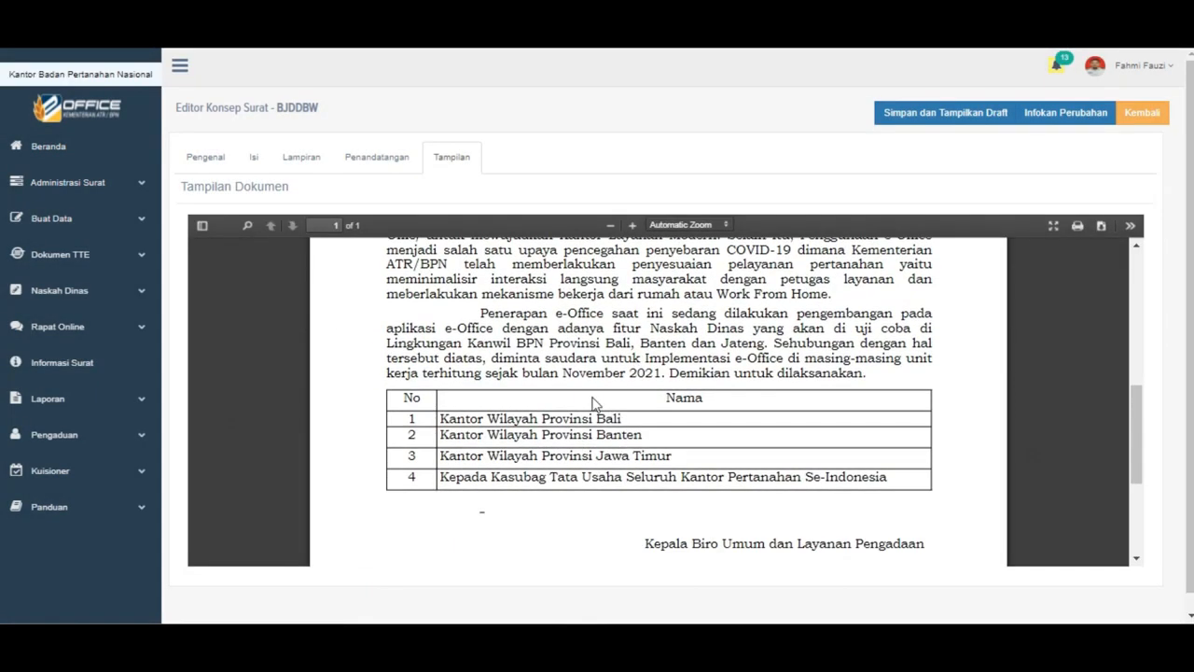
click(573, 373)
drag(582, 373, 659, 372)
click(714, 334)
scroll(714, 332, up, 8)
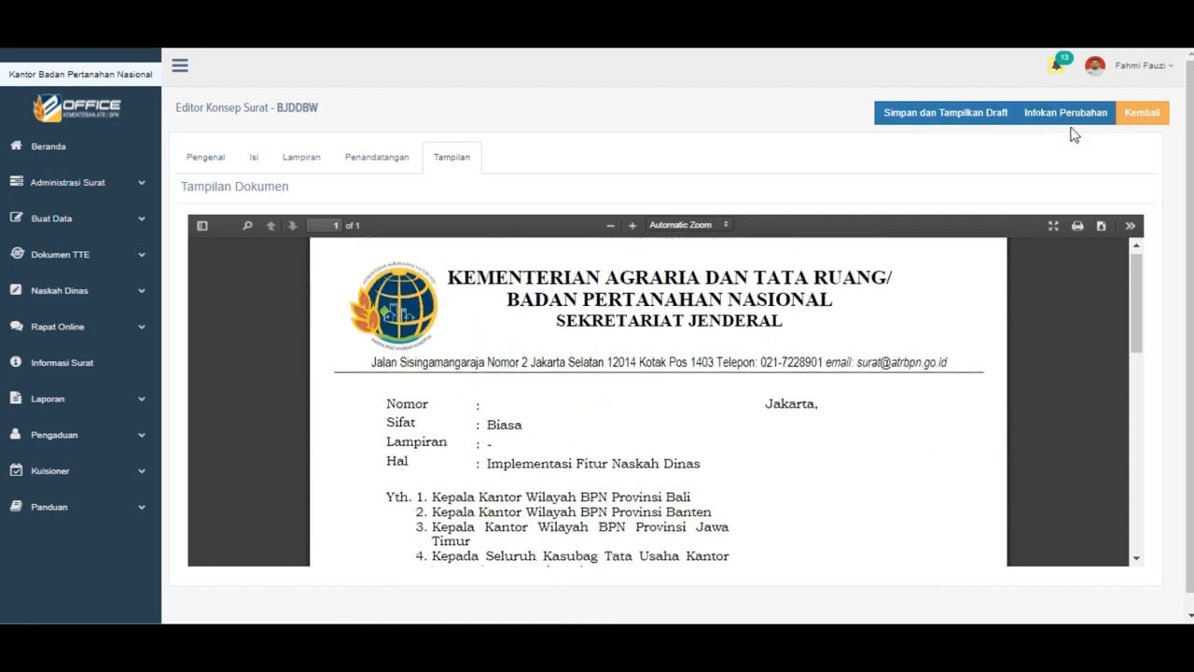
click(1071, 122)
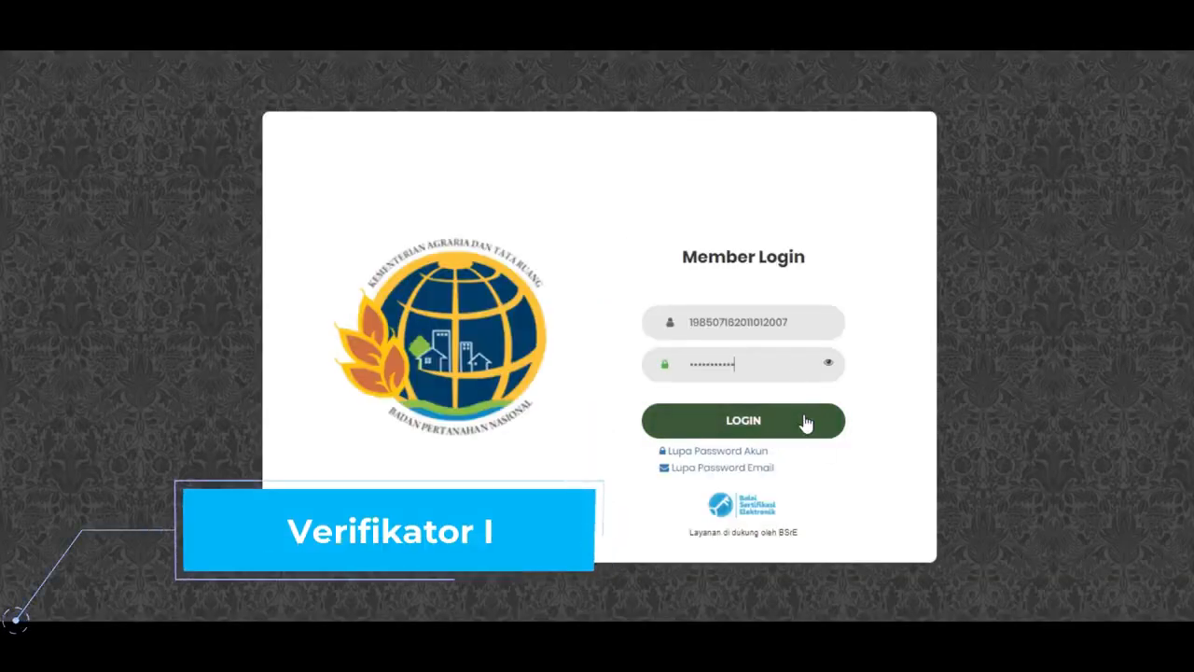
Log in with the Kepala Subbagian Persuratan account and open the revised concept "Implementasi Fitur Naskah Dinas" in Proses Konsep.
click(807, 423)
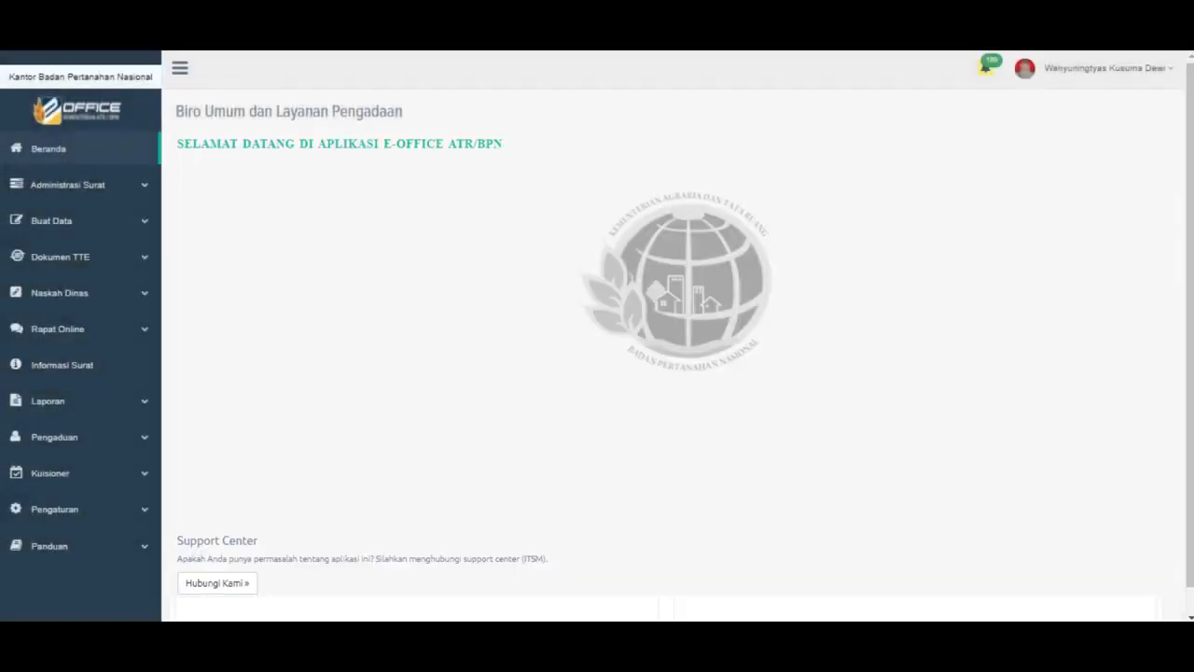
click(132, 304)
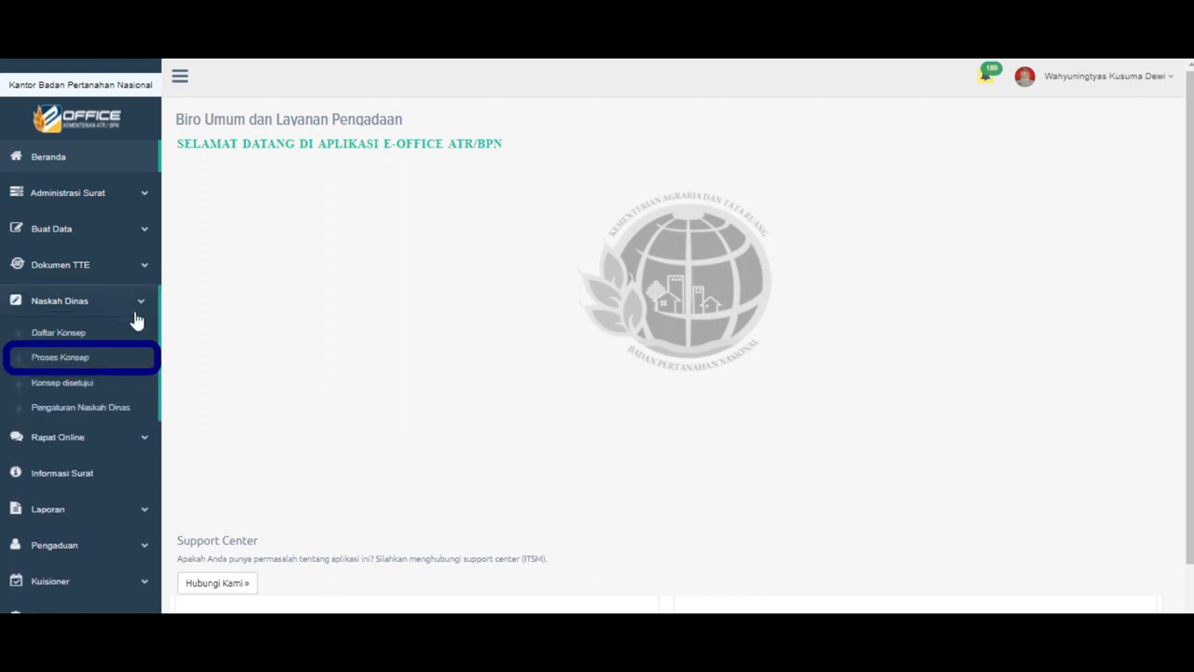
click(106, 360)
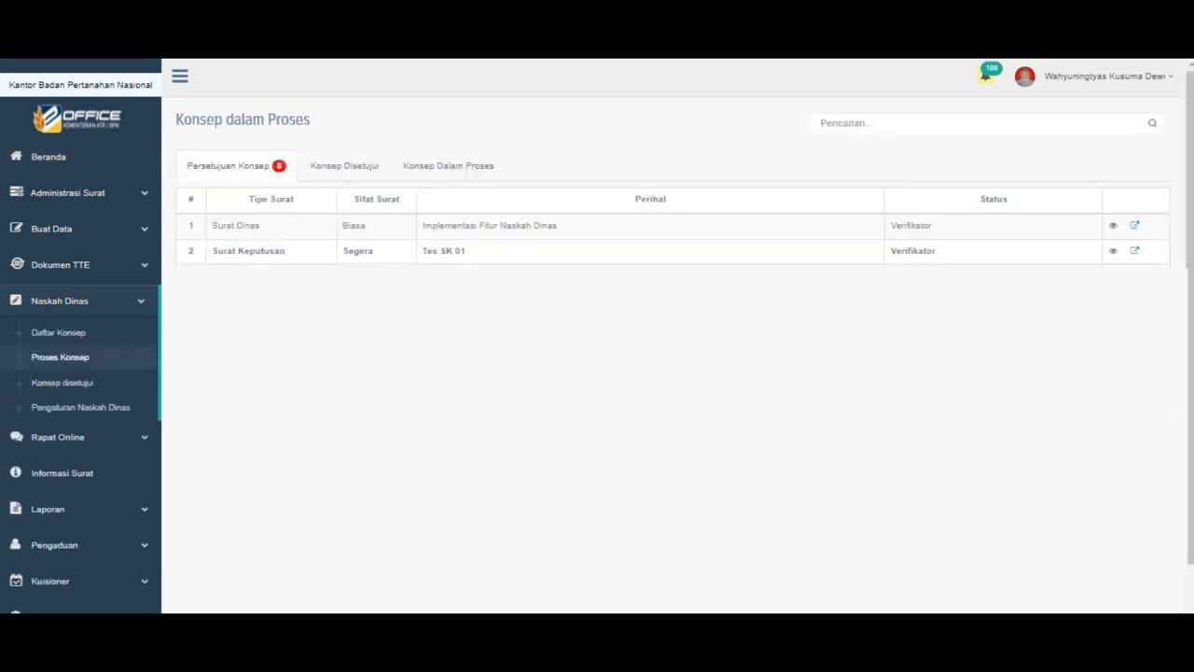
click(1136, 228)
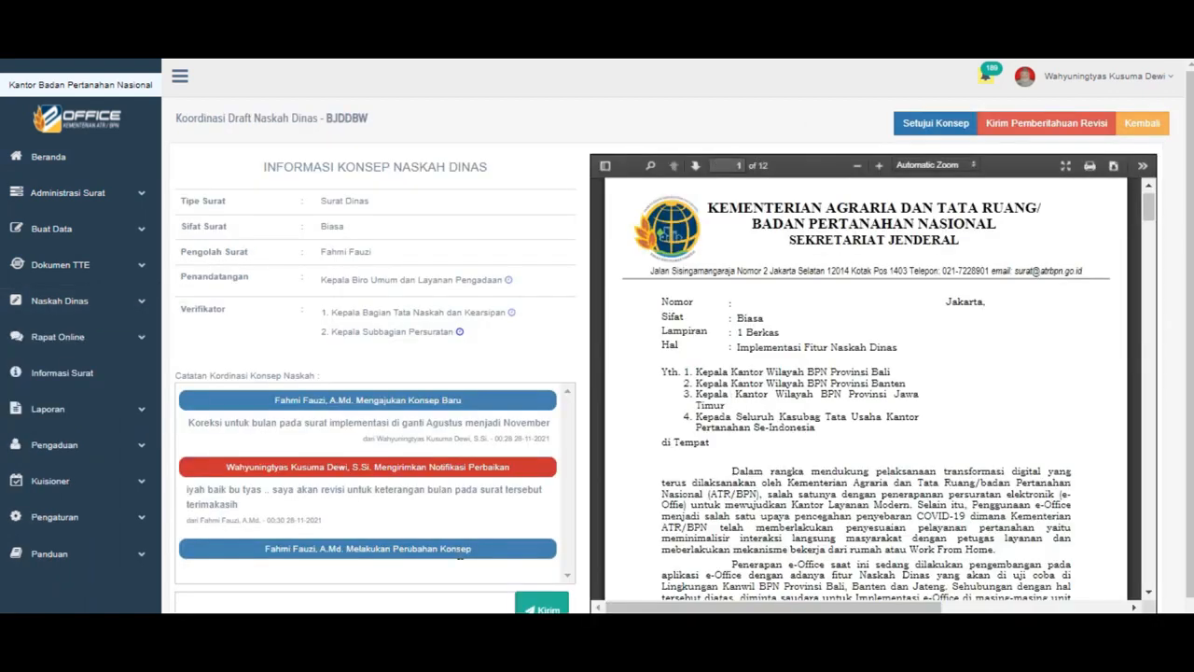
Review the revised month and the attachment in the draft letter, and send the coordination note "oke fix".
scroll(730, 421, down, 3)
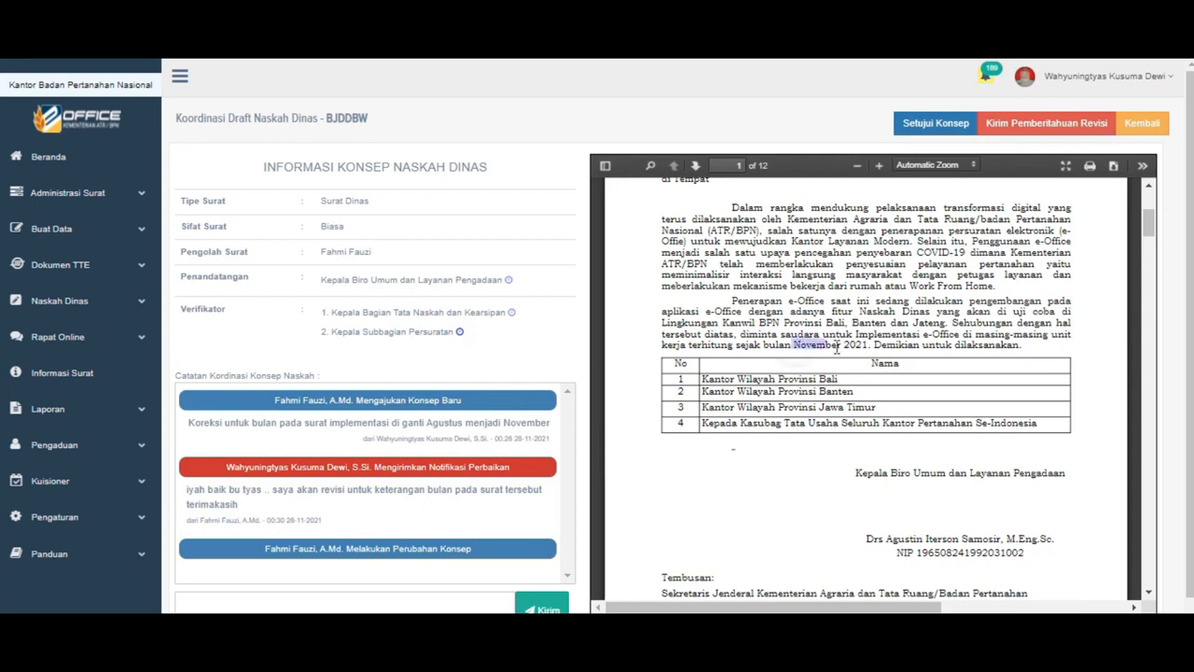
scroll(824, 456, up, 2)
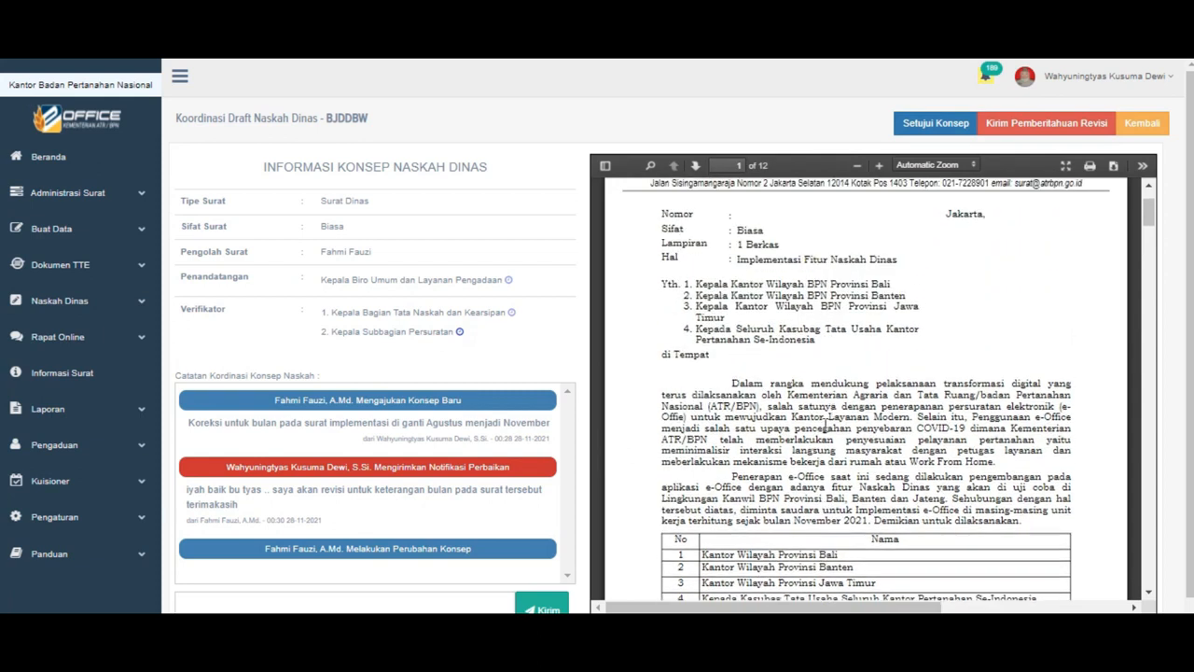
scroll(821, 410, down, 3)
scroll(788, 366, up, 3)
scroll(784, 364, down, 8)
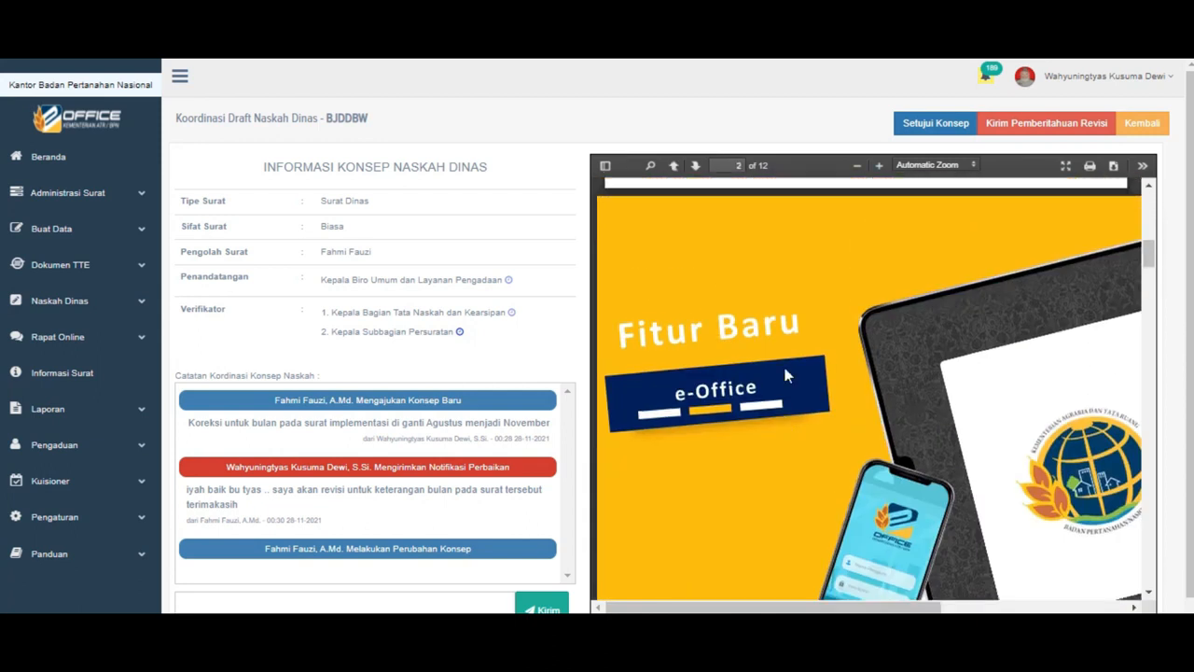
scroll(784, 363, up, 10)
click(401, 605)
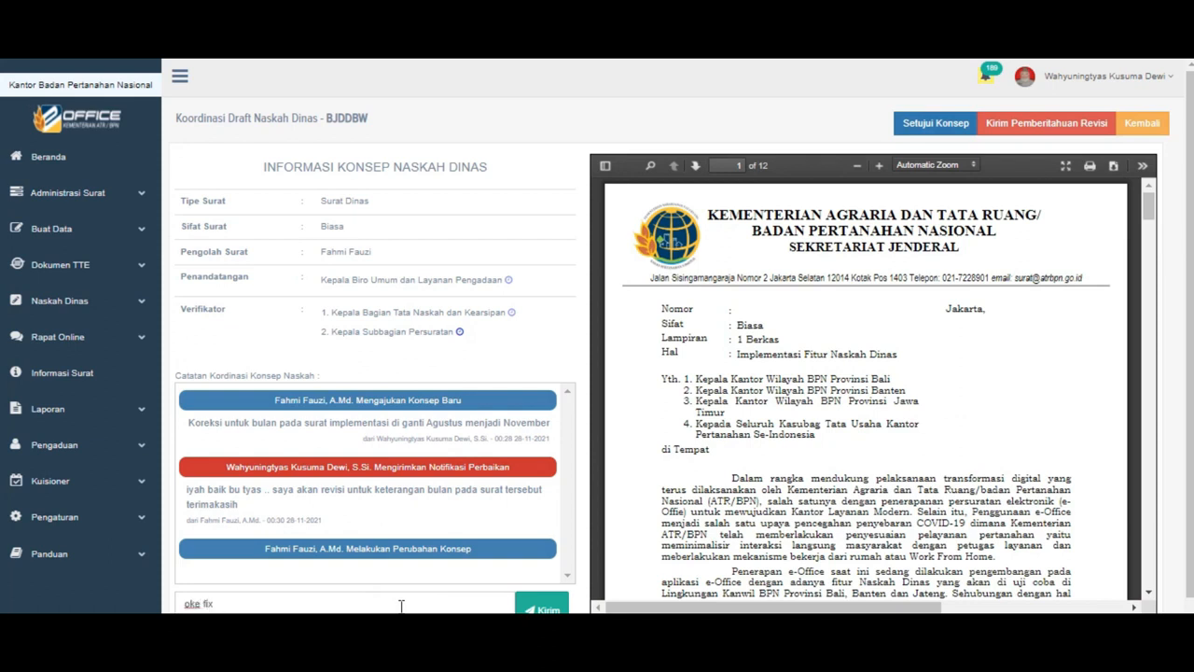
text(oke fix)
click(539, 607)
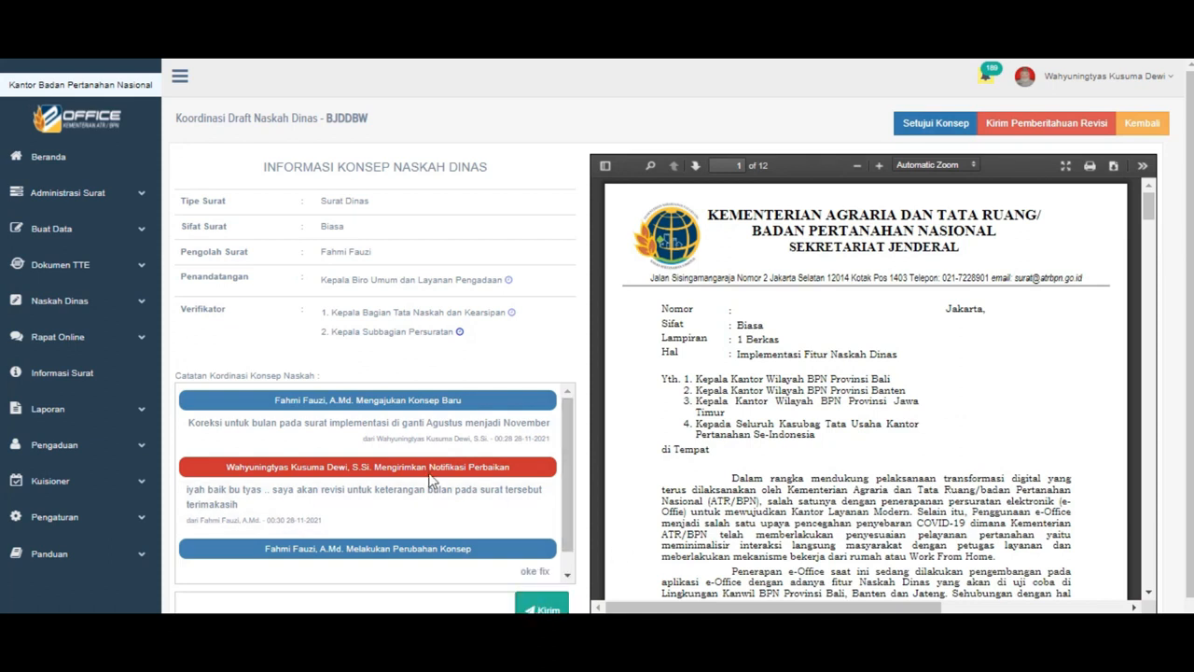
scroll(425, 479, down, 2)
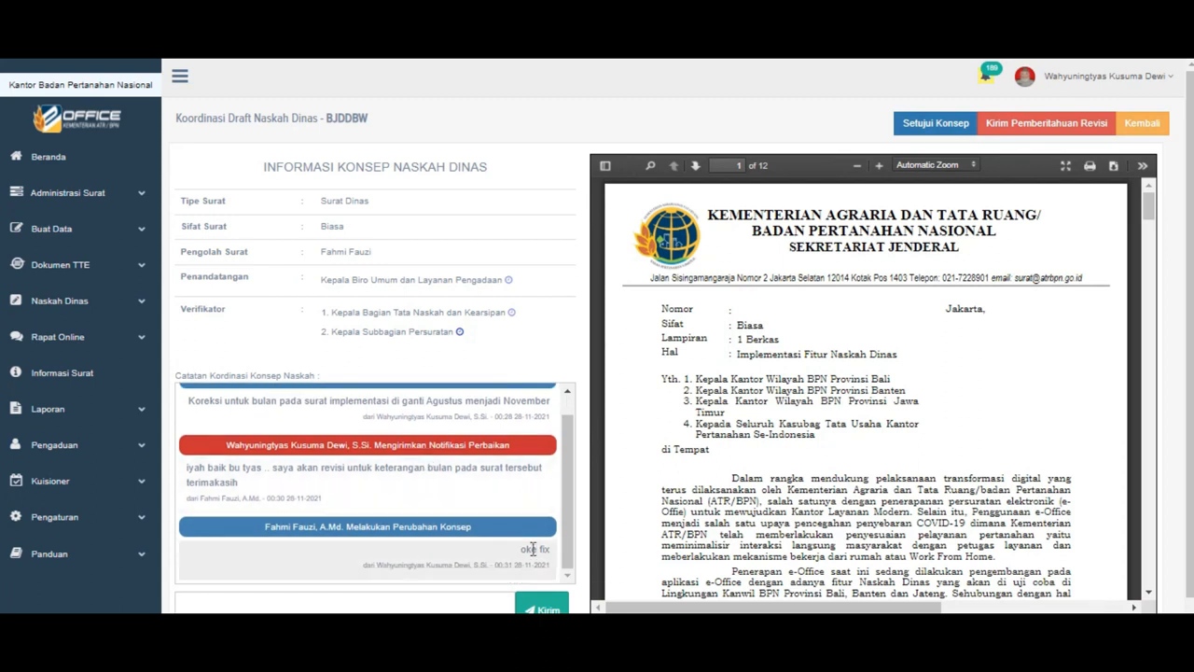
Approve the revised Surat Dinas concept as Kepala Subbagian Persuratan and confirm the approval.
click(937, 134)
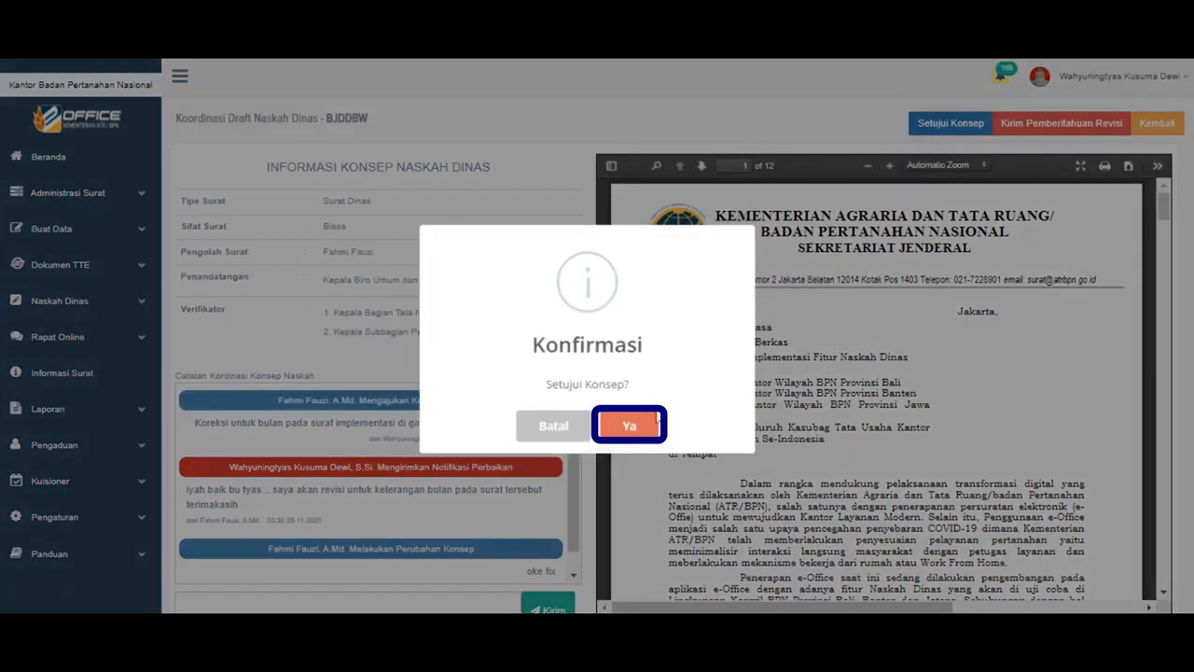
click(640, 433)
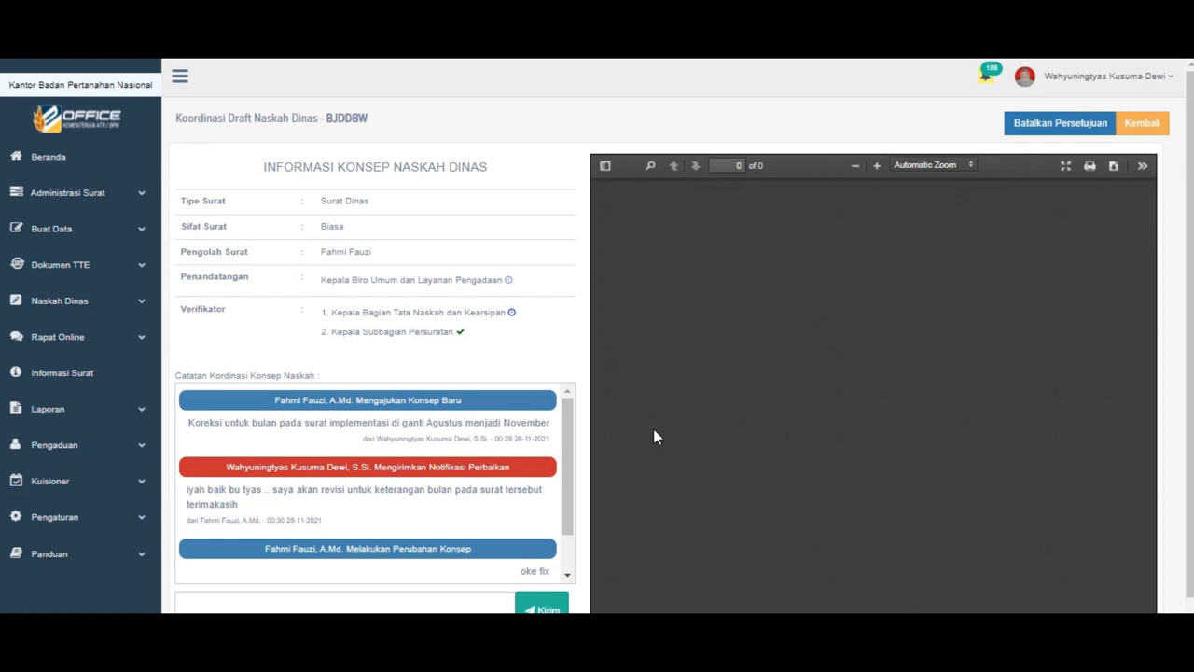
scroll(395, 456, down, 1)
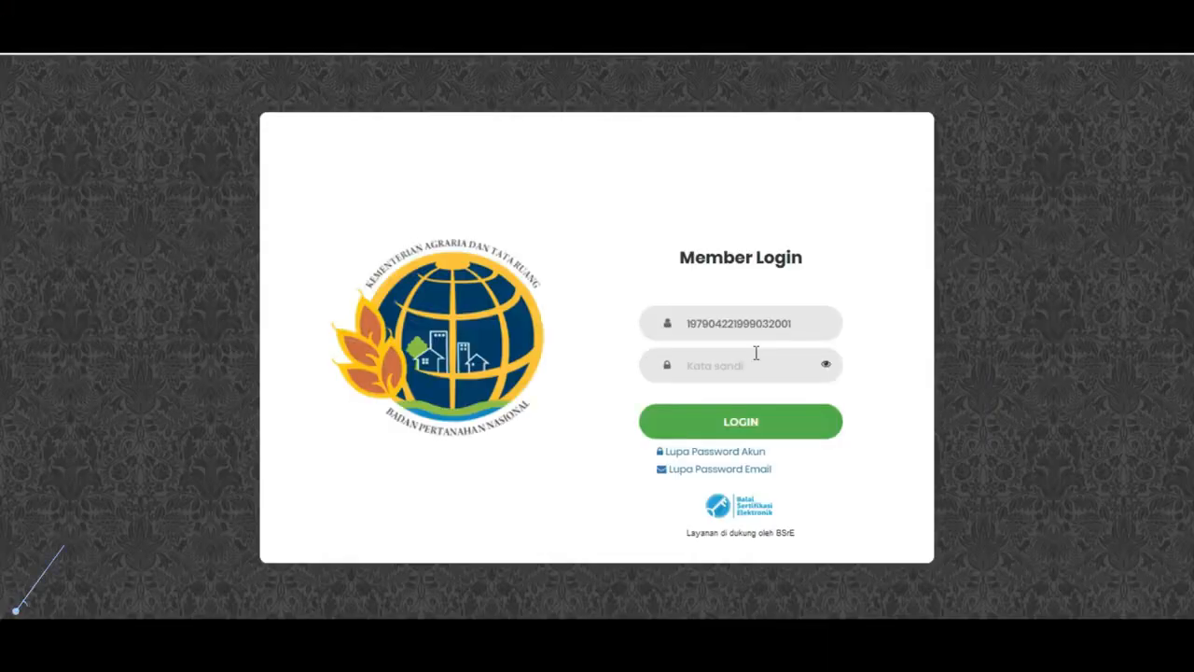
Enter the account password for the Kepala Bagian Tata Naskah dan Kearsipan login and open the concept "Implementasi Fitur Naskah Dinas" in Proses Konsep.
click(752, 369)
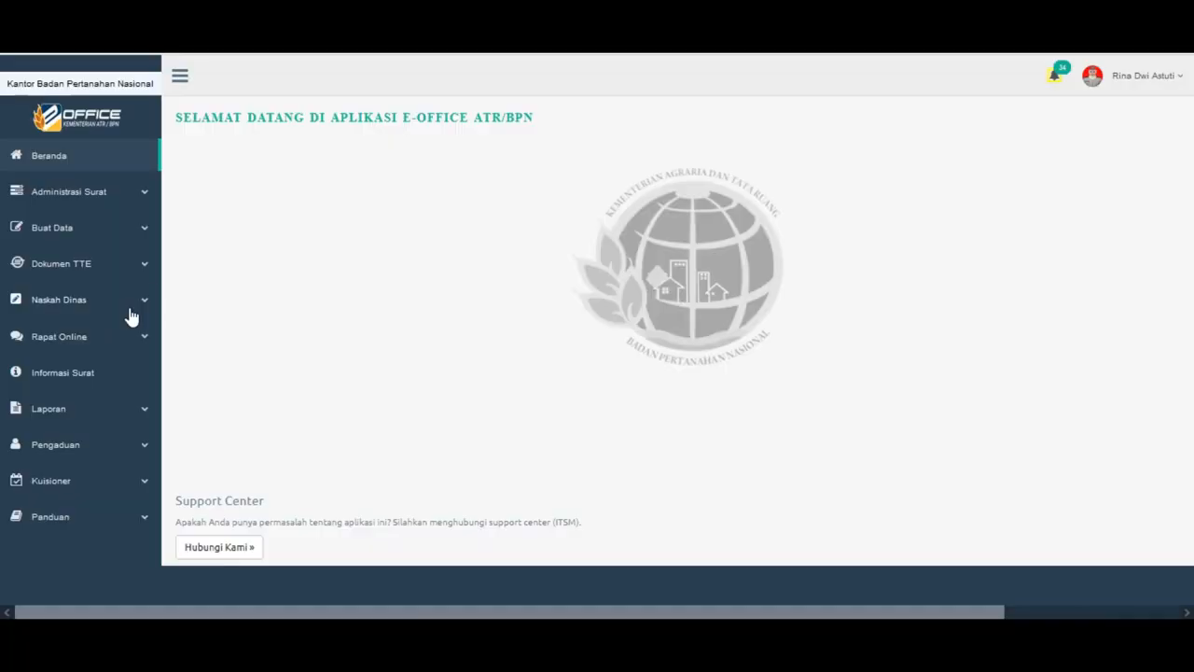
click(130, 314)
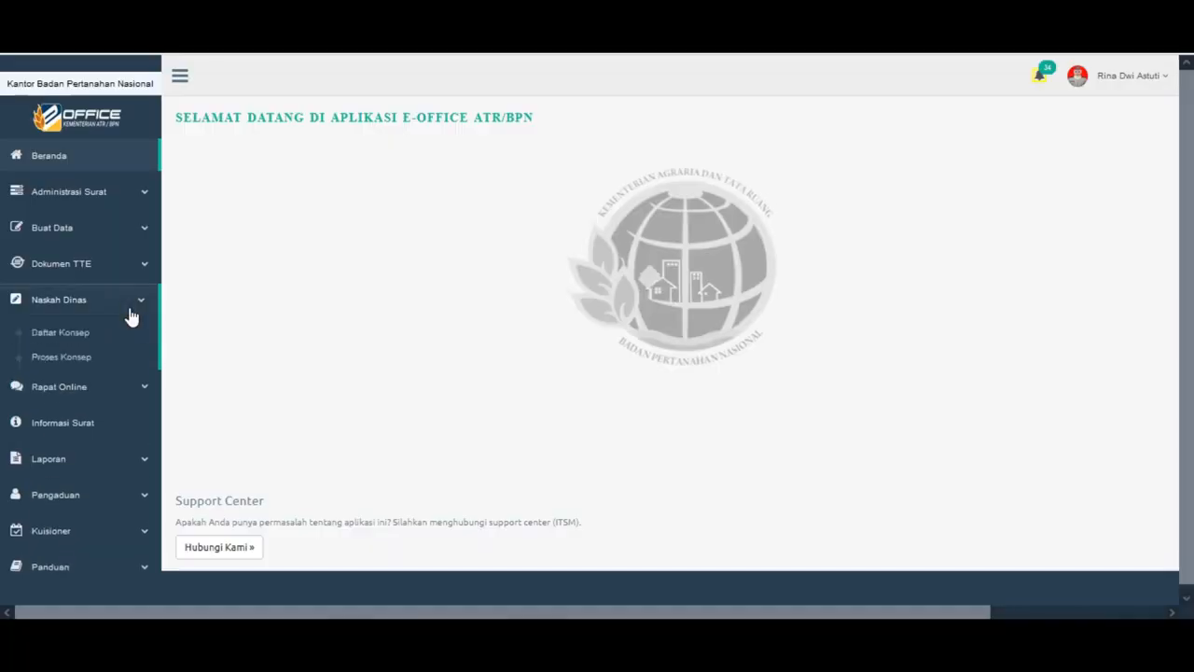
click(120, 357)
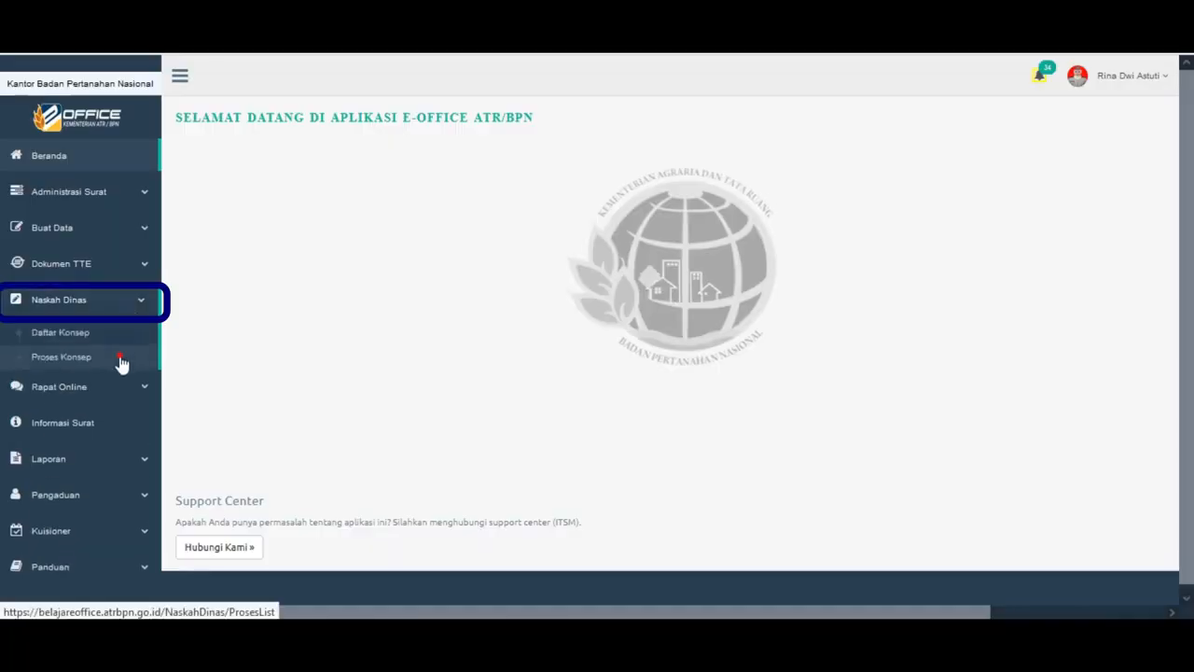
click(122, 362)
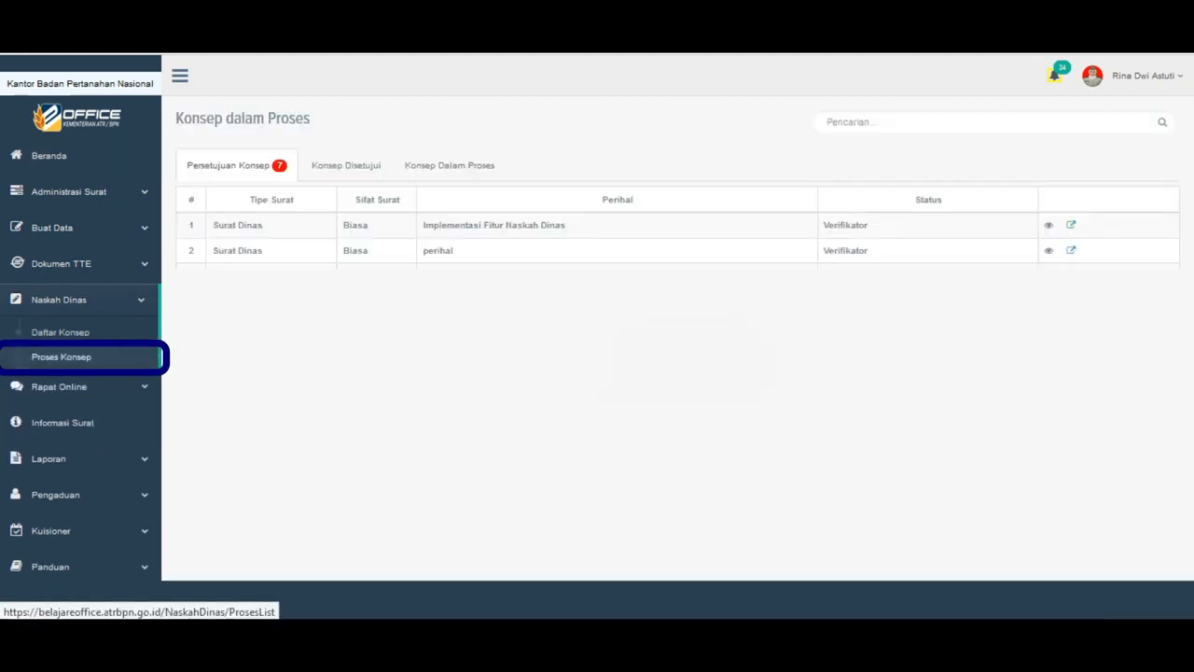
drag(214, 225, 906, 235)
click(906, 233)
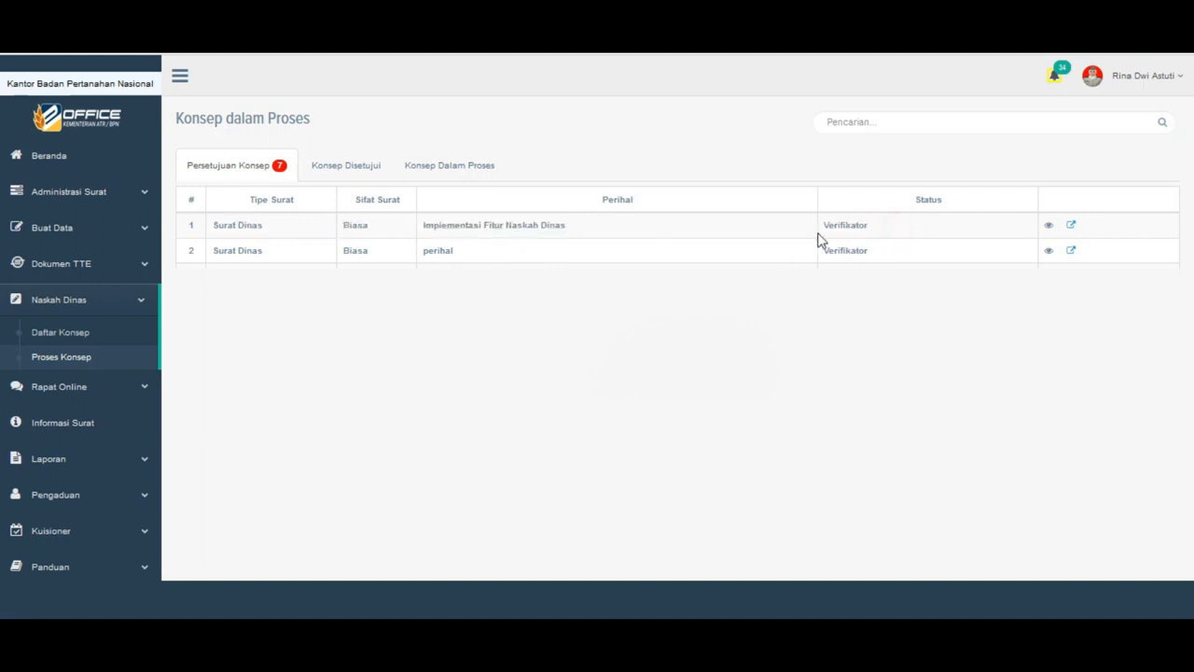
click(1073, 227)
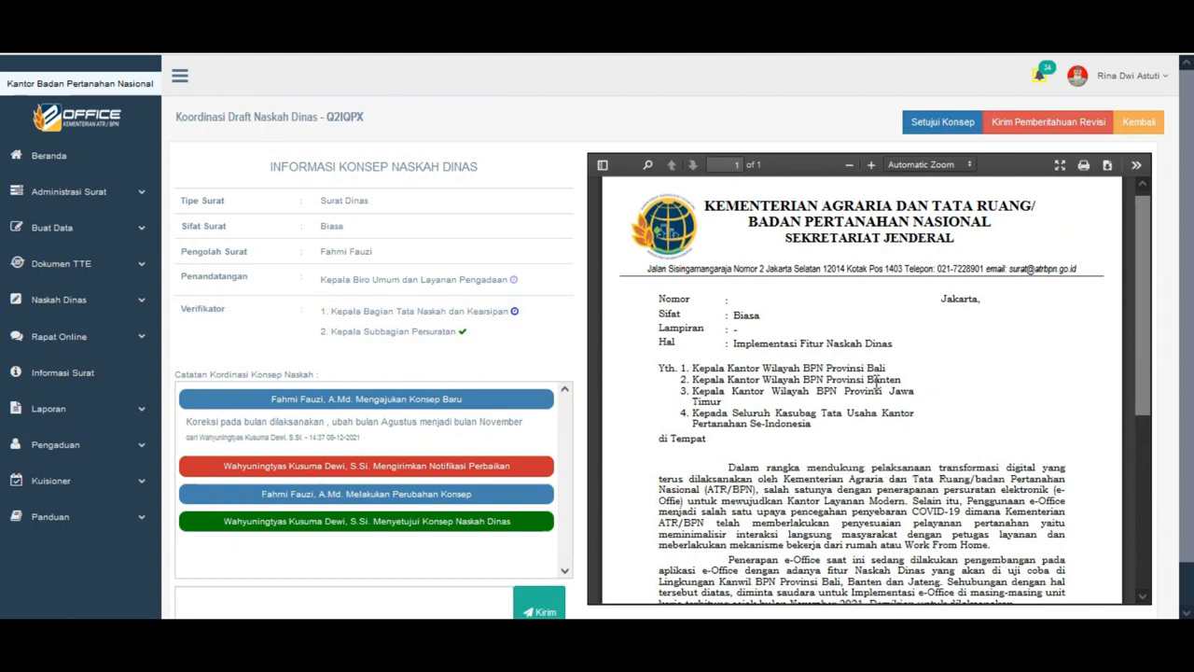
Review the full draft letter and approve the concept as Kepala Bagian Tata Naskah dan Kearsipan.
scroll(877, 383, down, 3)
scroll(877, 383, down, 3)
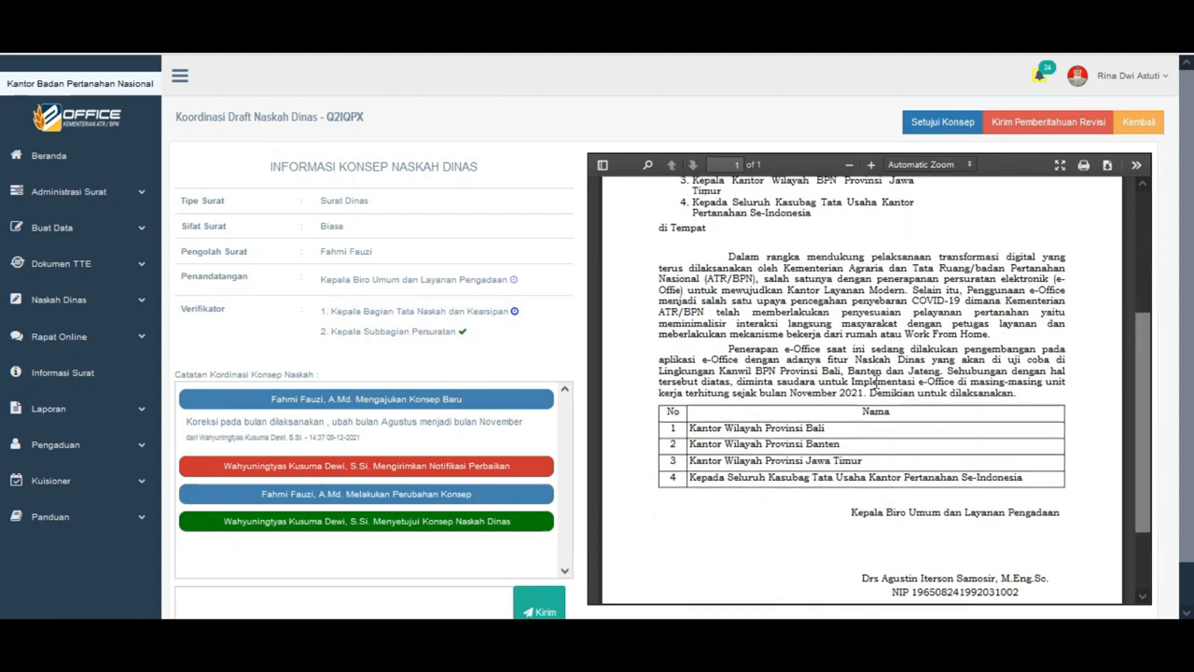
scroll(878, 387, up, 6)
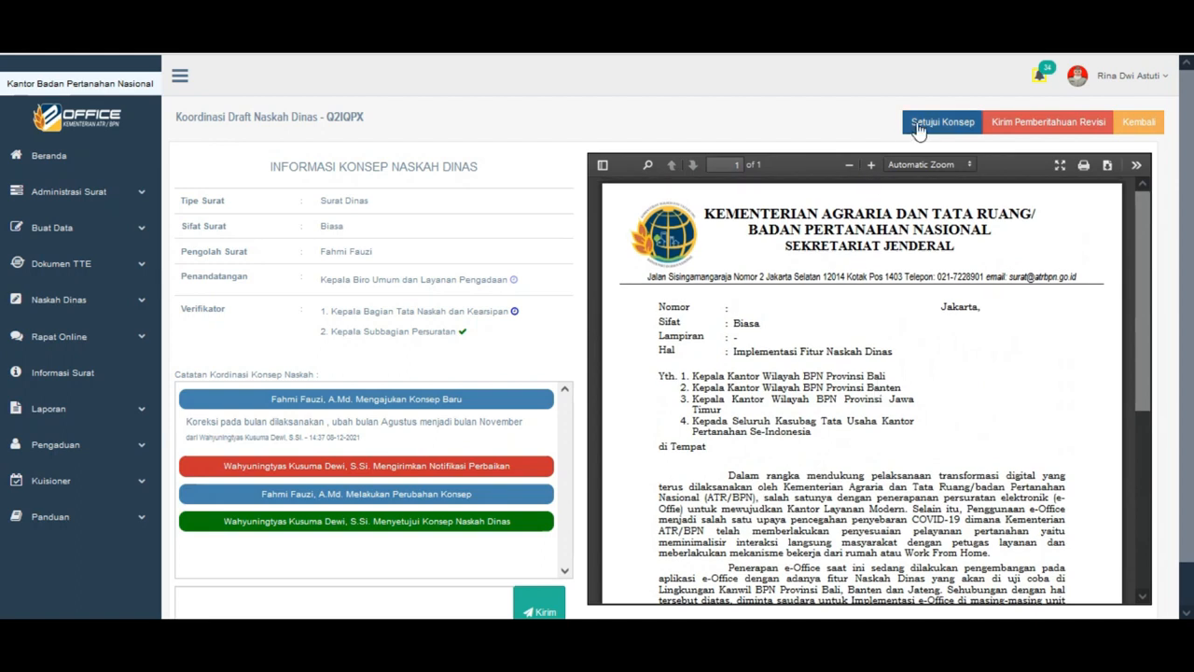
click(920, 130)
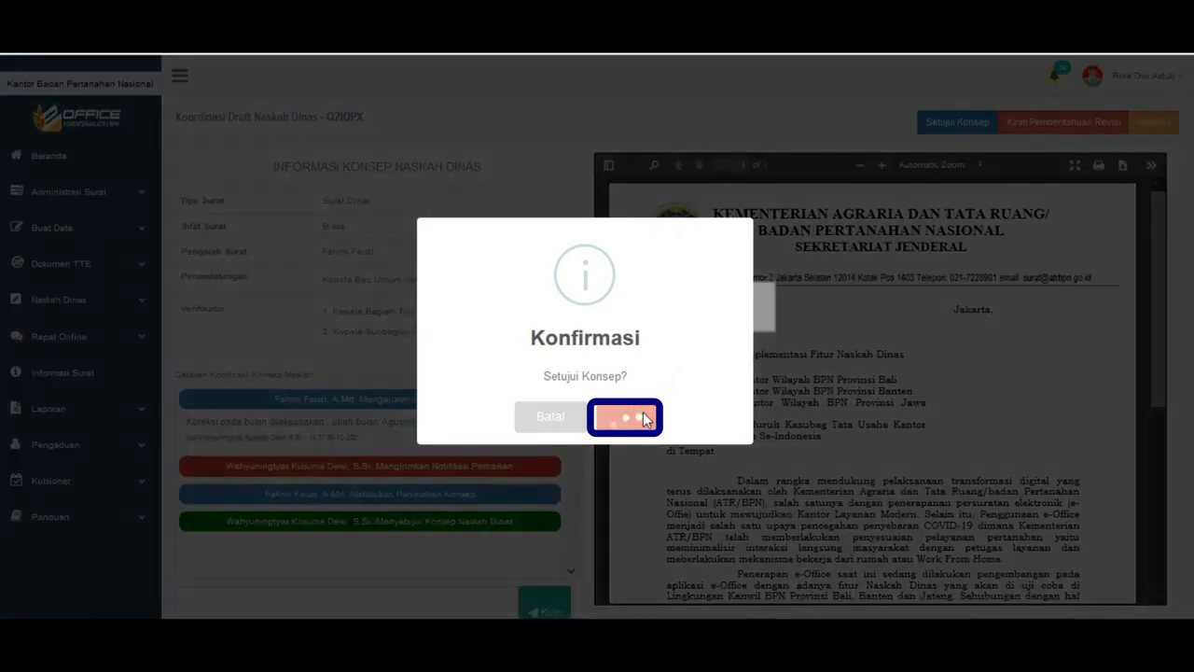
Confirm the pending concept approval as Kepala Bagian Tata Naskah dan Kearsipan.
click(644, 419)
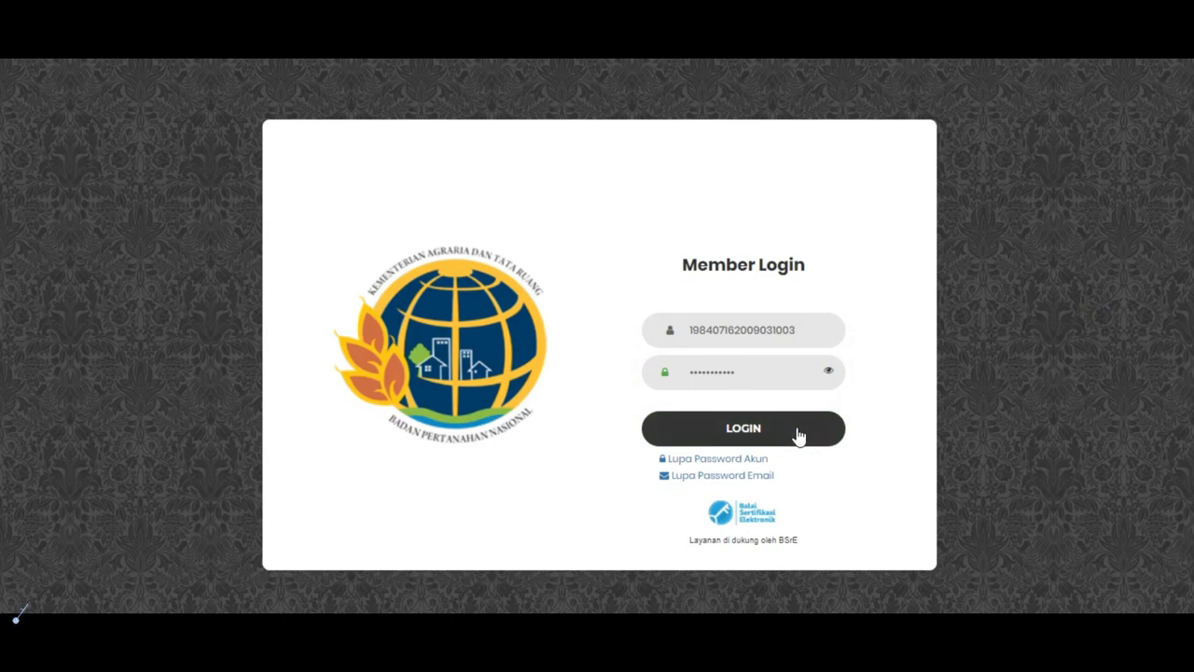
Log in as Kepala Subbagian Tata Usaha and open the concept "Implementasi Fitur Naskah Dinas" in Proses Konsep.
click(799, 431)
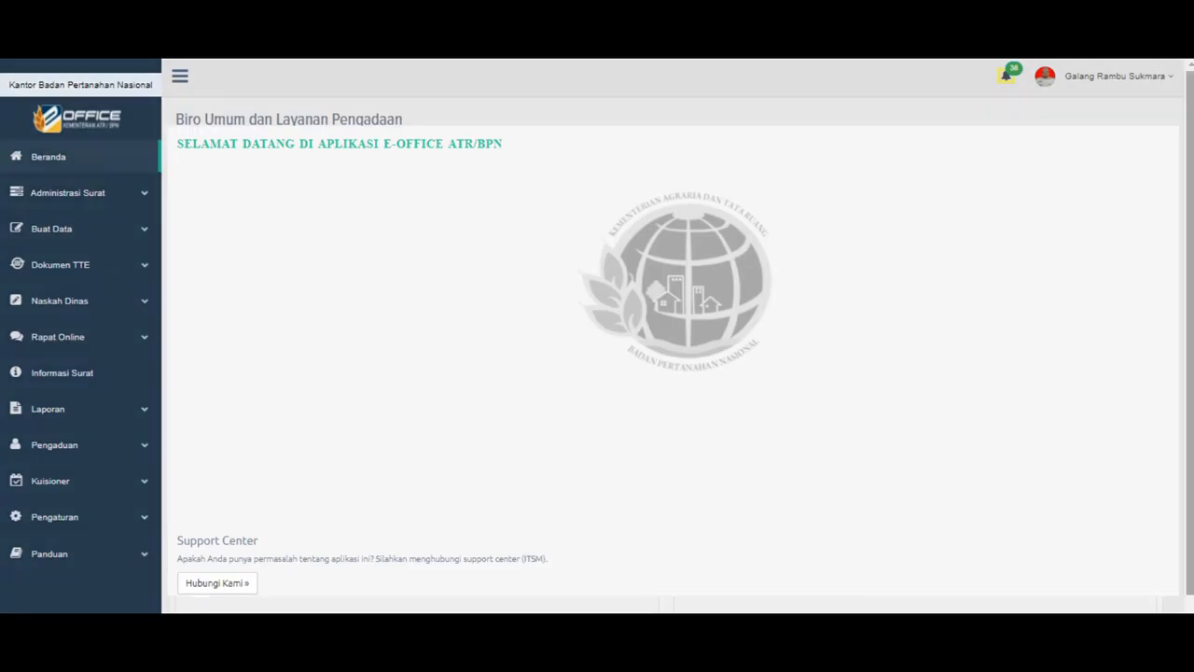
click(123, 302)
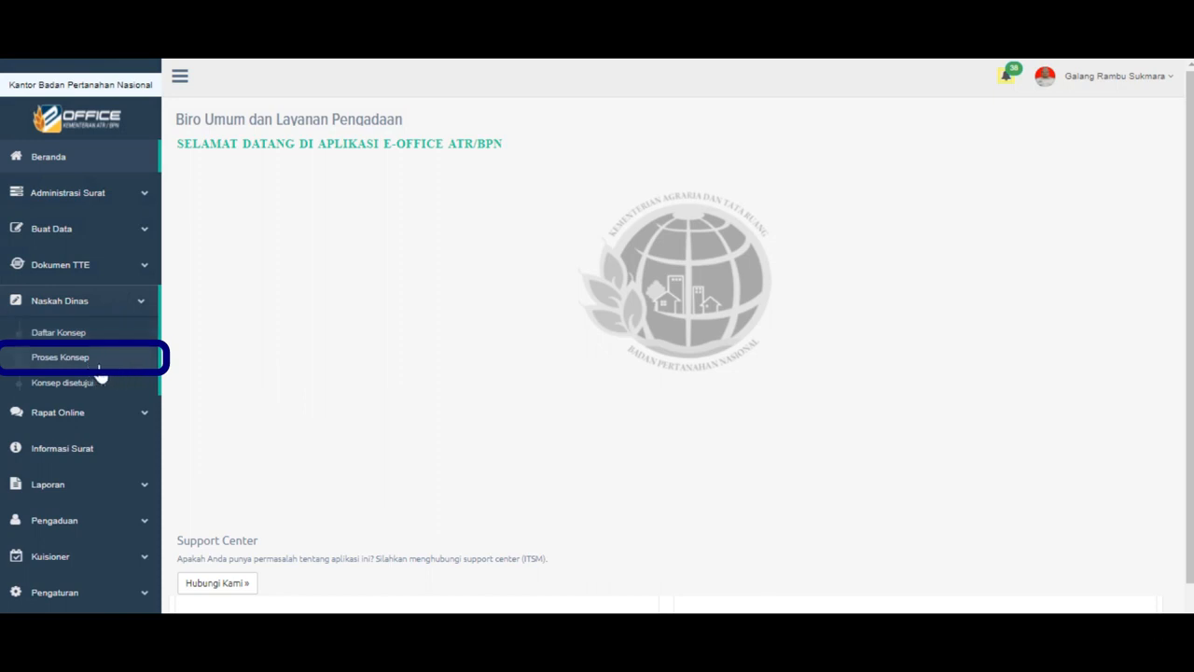
click(99, 364)
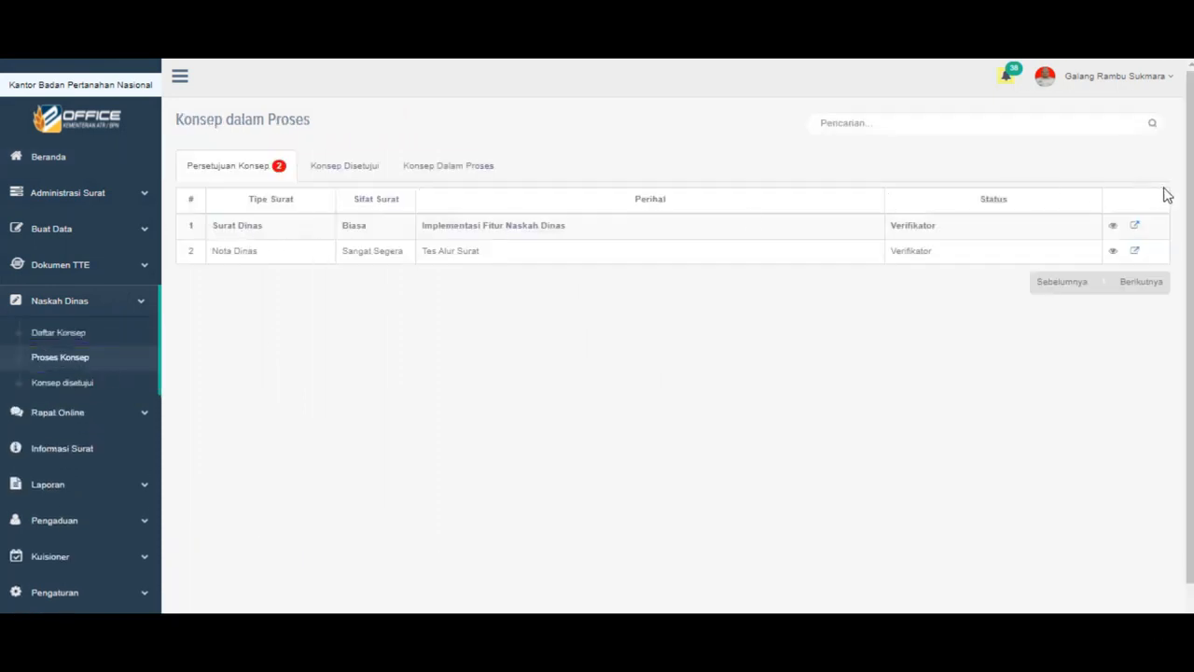
click(1135, 229)
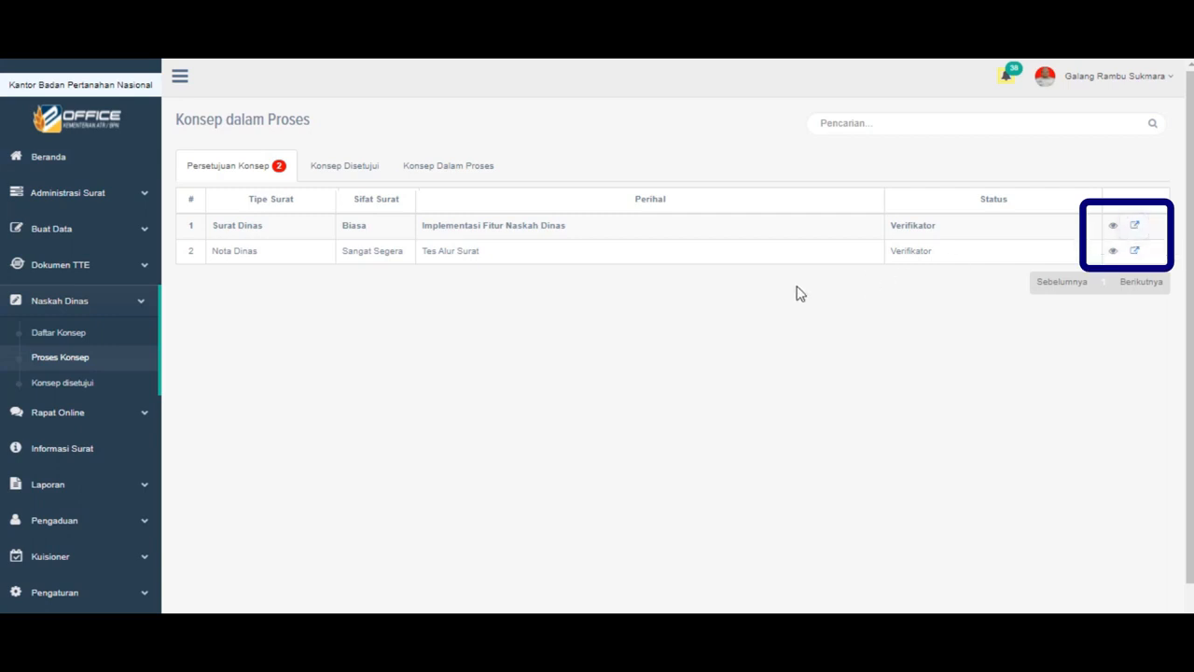
Review the coordination notes, verifier status and draft letter, and send the coordination note "oke" as Kepala Subbagian Tata Usaha.
scroll(392, 455, down, 3)
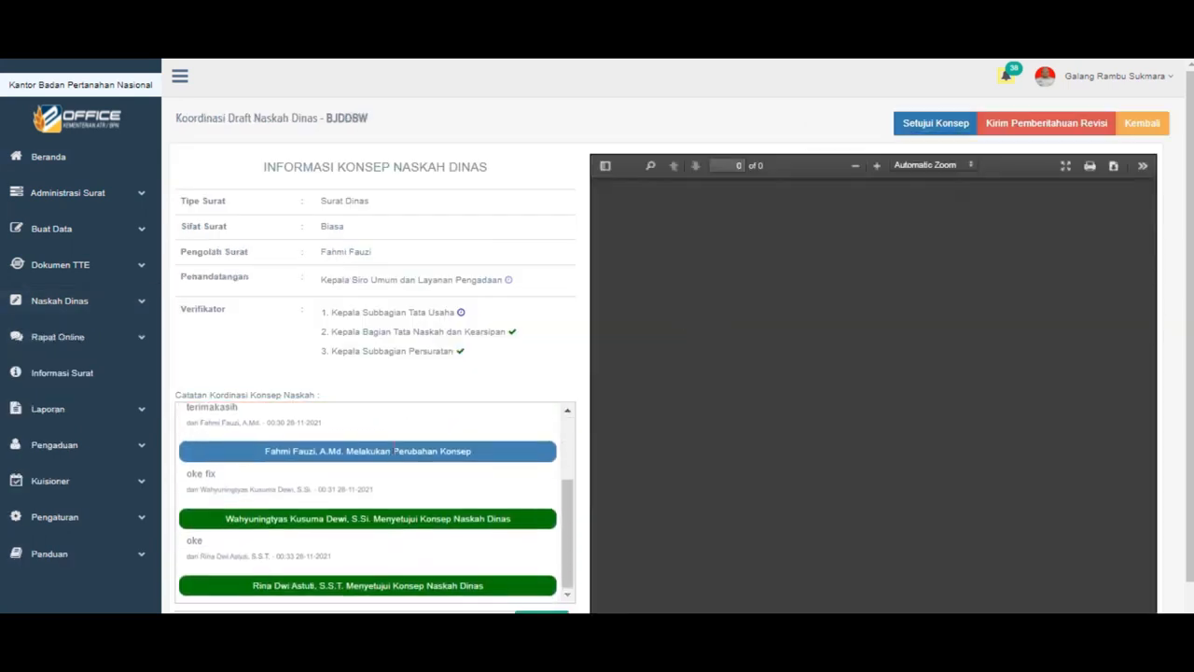
scroll(392, 455, up, 3)
scroll(392, 453, down, 3)
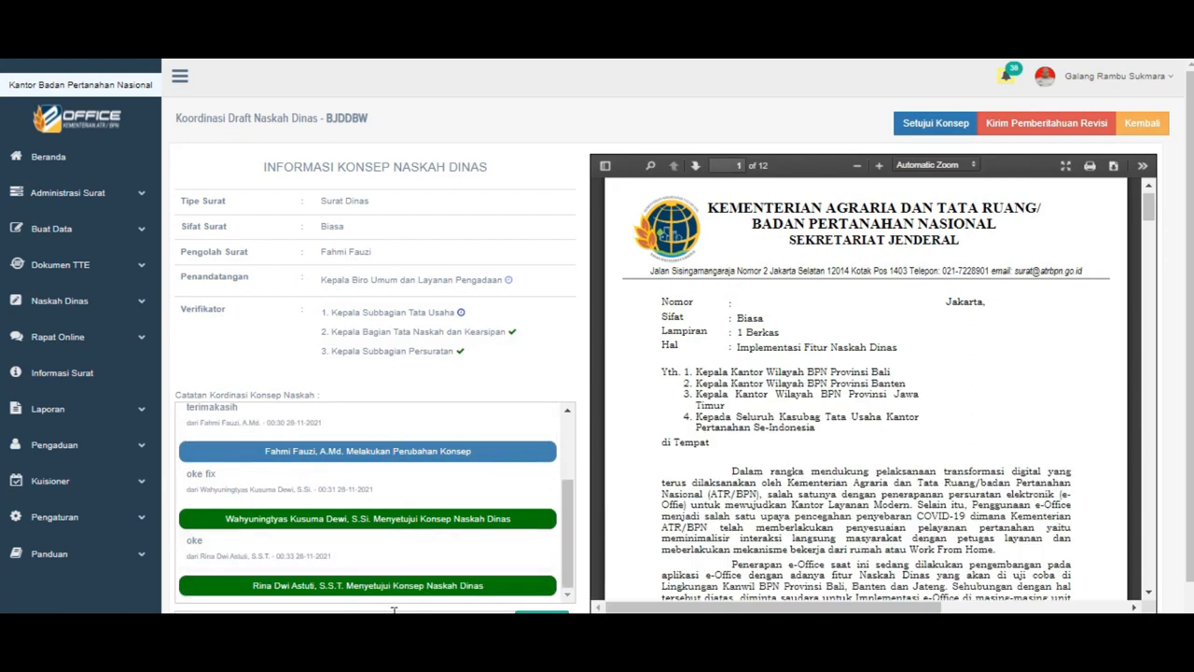
scroll(891, 446, down, 3)
scroll(892, 446, up, 3)
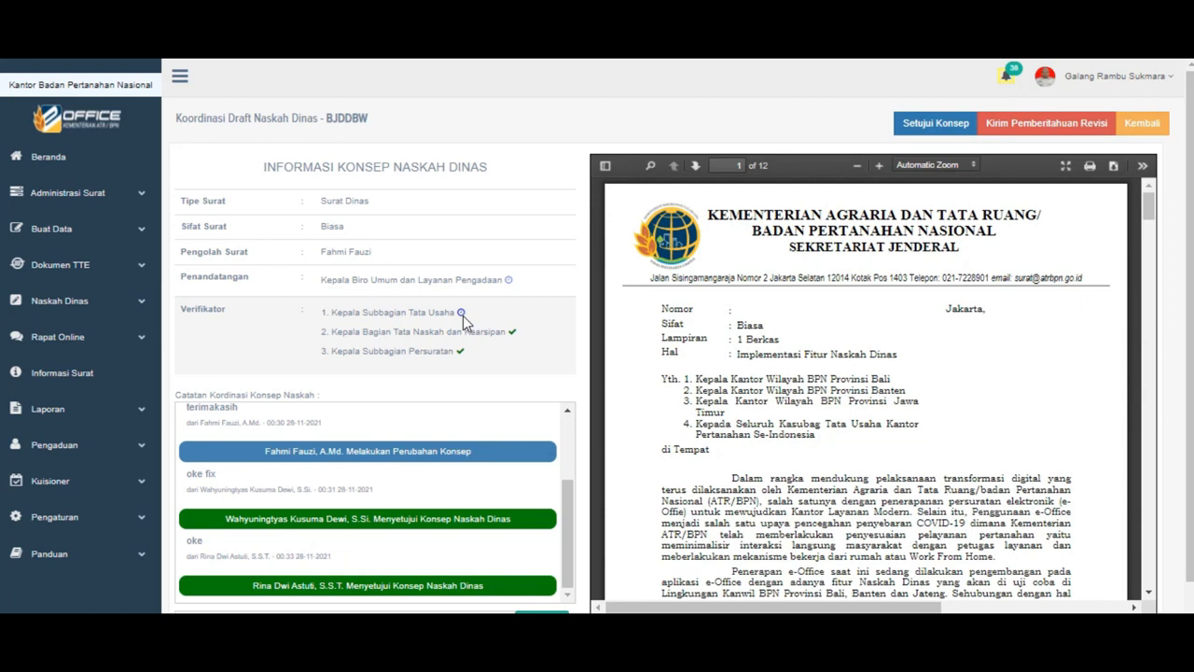
mouse_move(461, 313)
scroll(465, 318, down, 1)
click(456, 585)
text(oke)
click(543, 589)
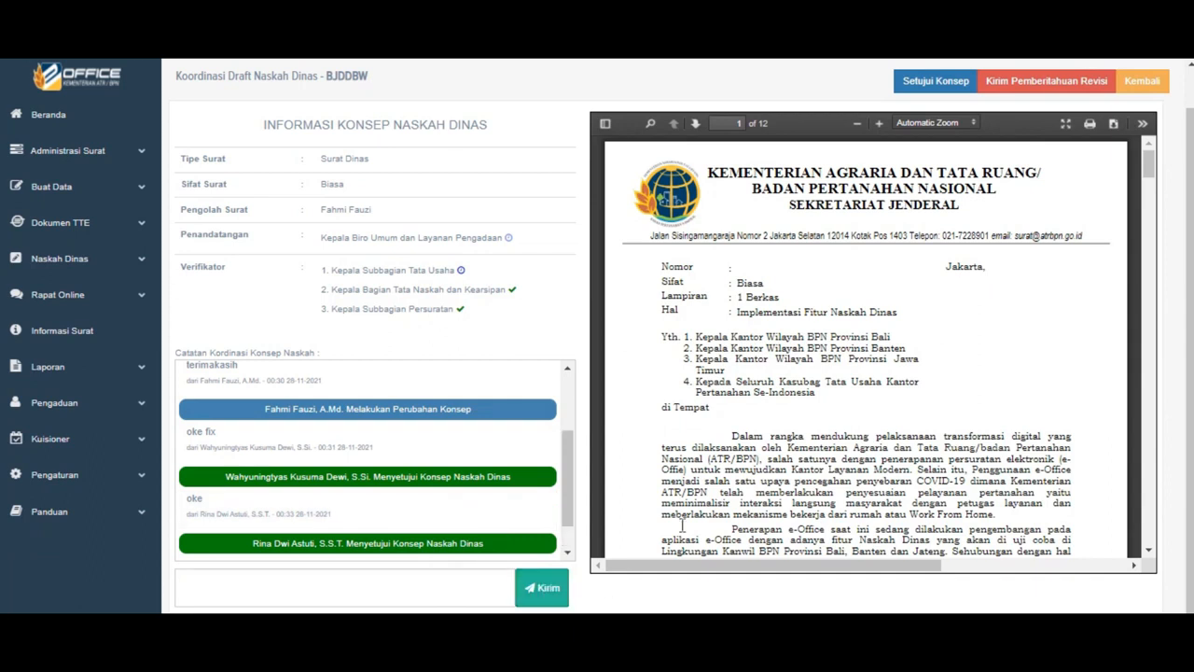
Review the note history and approve the Surat Dinas concept as Kepala Subbagian Tata Usaha, confirming the approval.
scroll(446, 489, down, 2)
scroll(446, 489, up, 5)
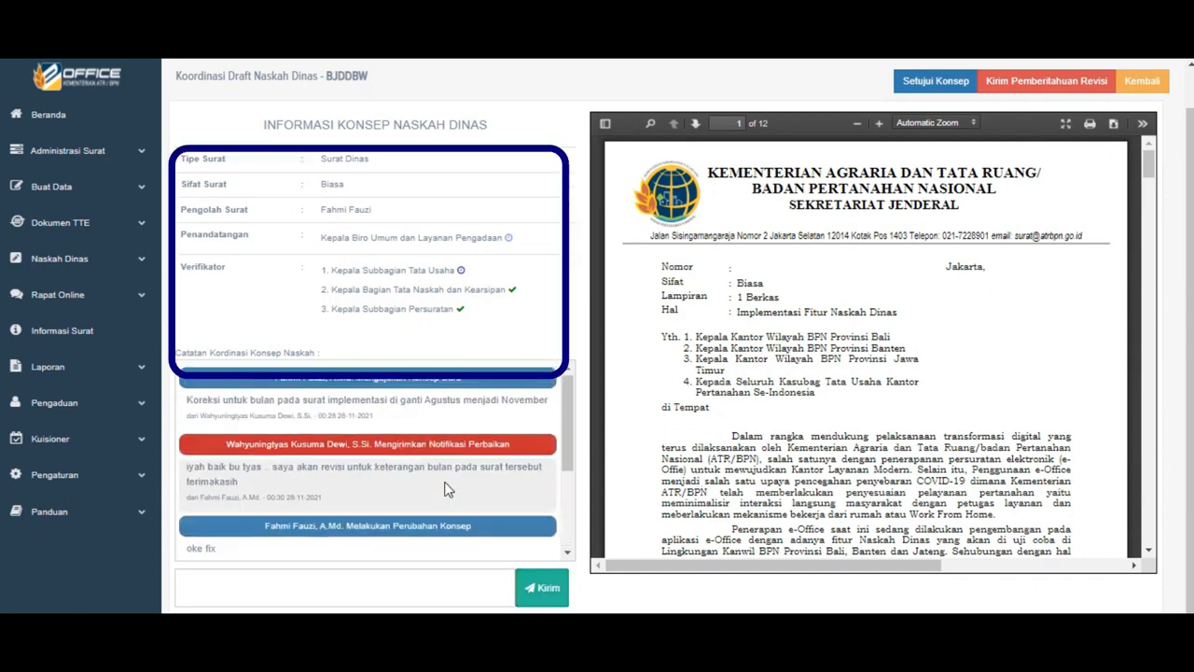
scroll(446, 489, down, 3)
click(947, 87)
click(644, 431)
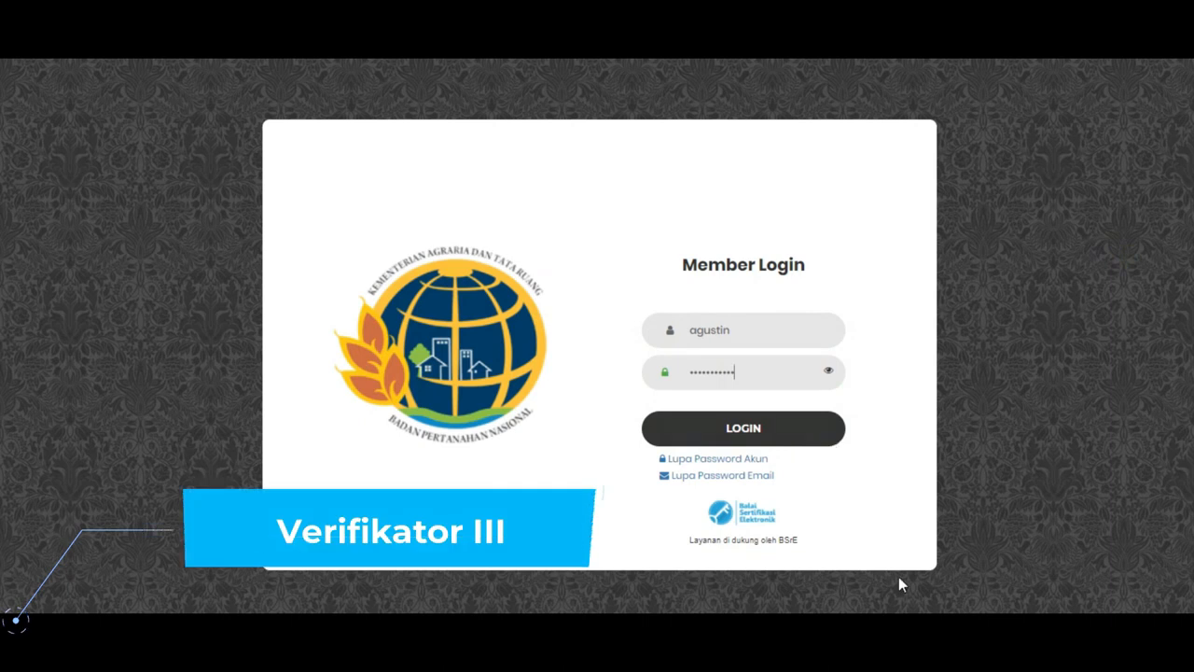
Log in as Kepala Biro Umum dan Layanan Pengadaan and open the "Implementasi Fitur Naskah Dinas" Surat Dinas in Proses Konsep.
click(813, 442)
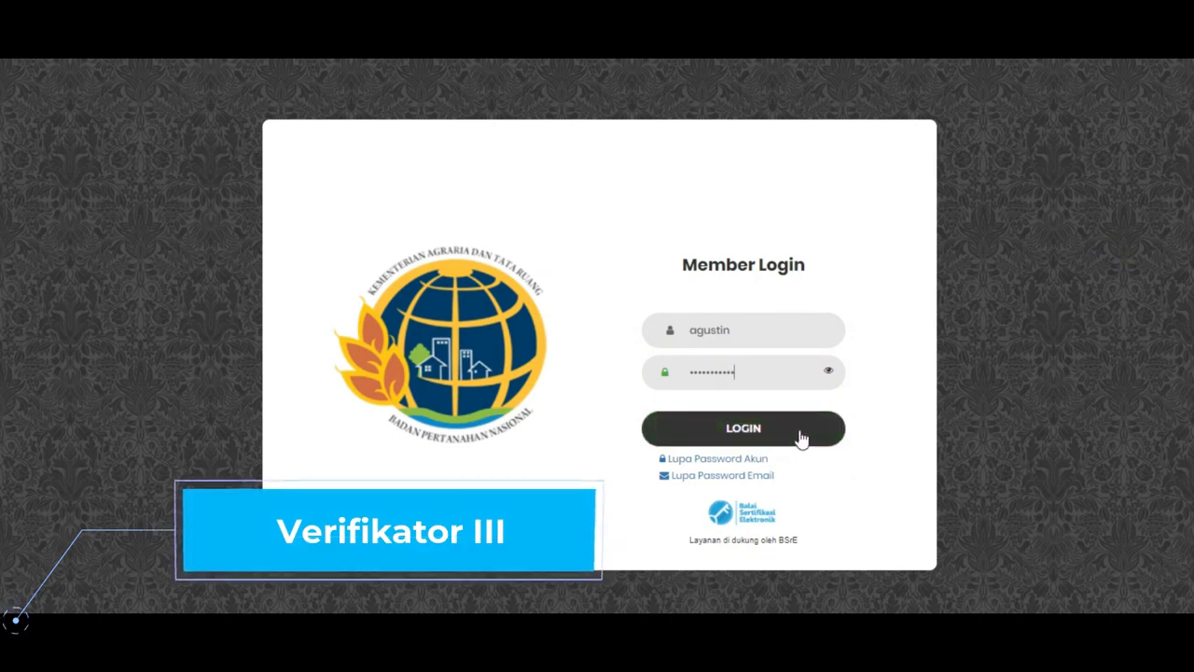
click(818, 440)
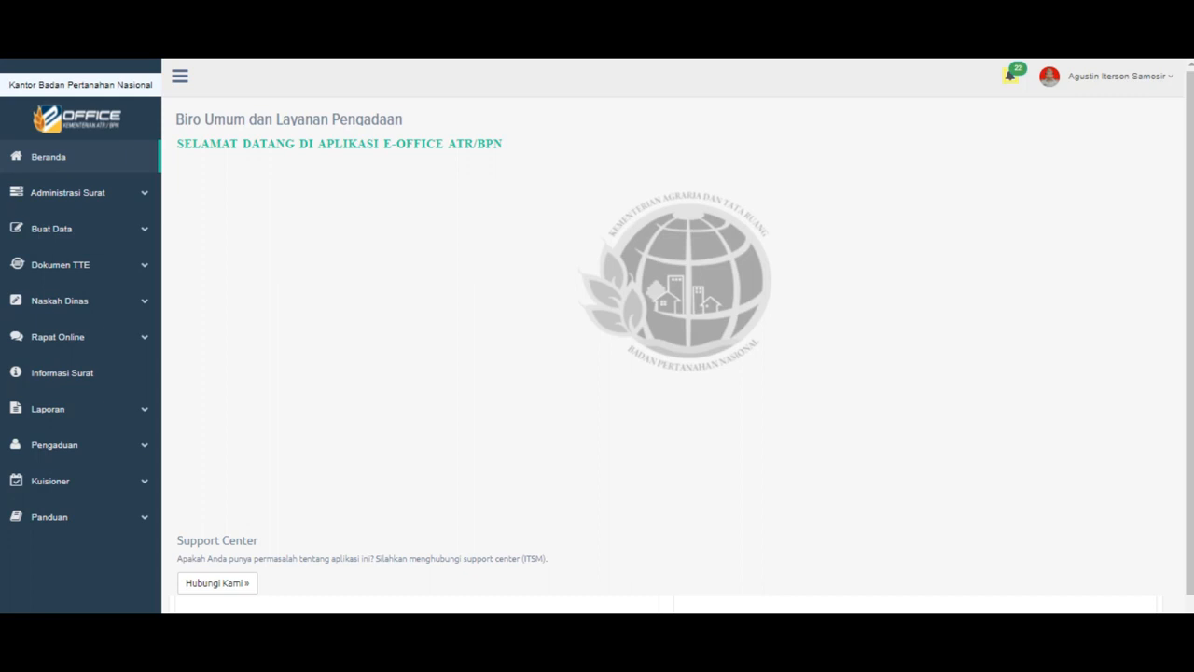
click(91, 313)
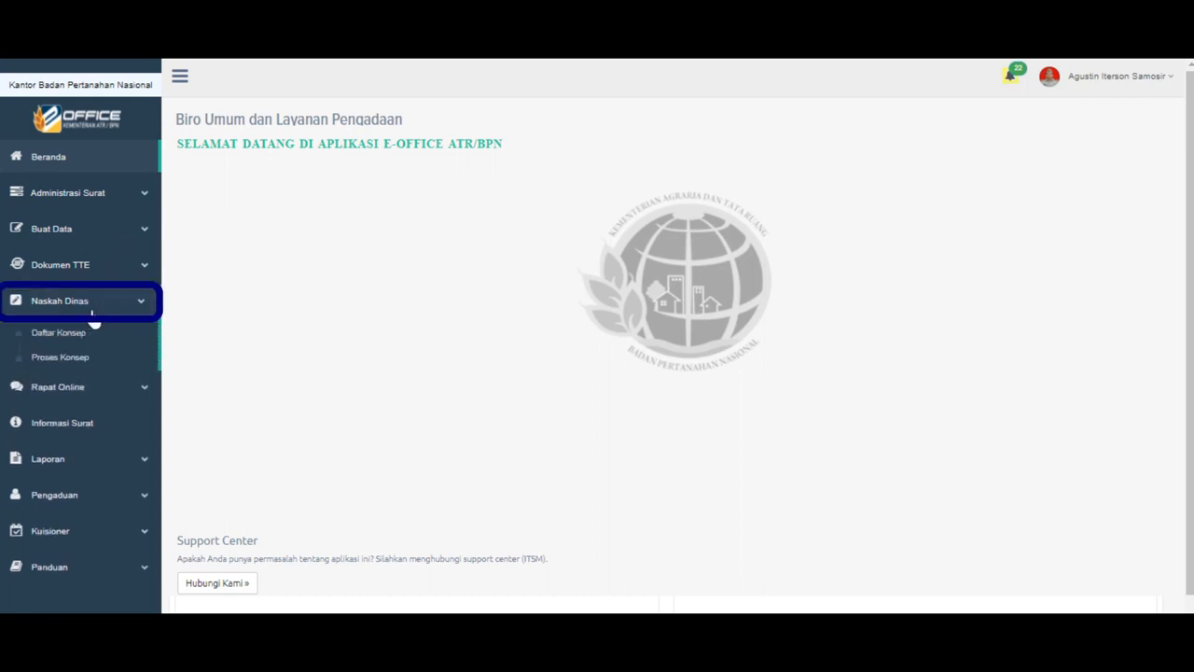
click(102, 359)
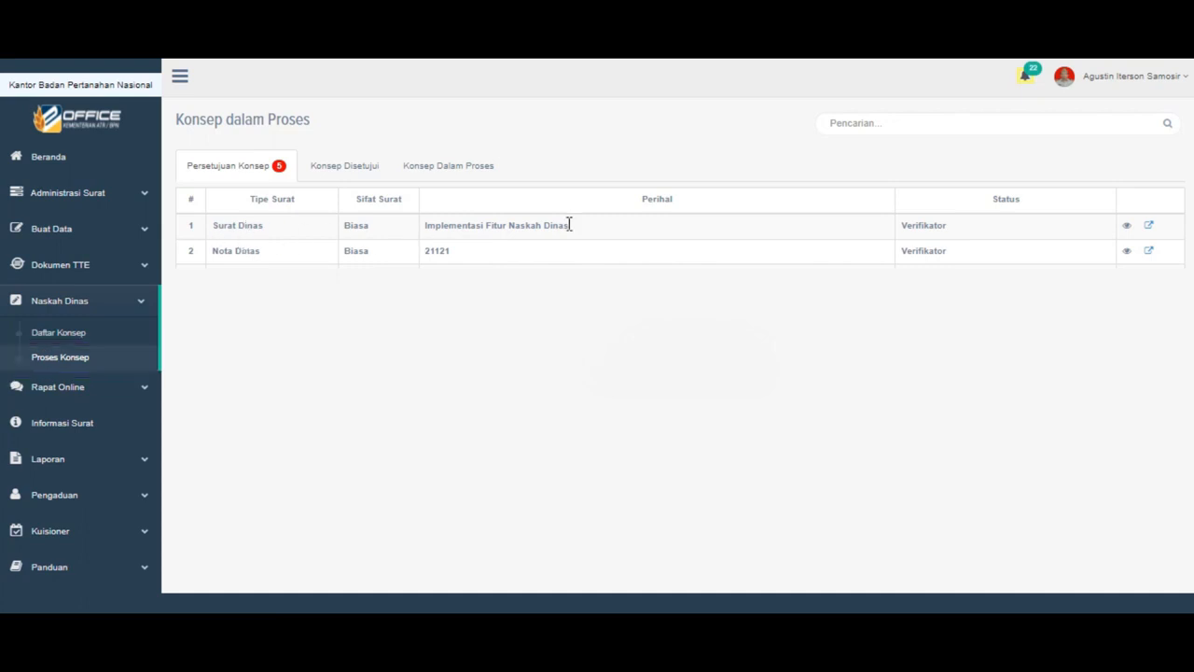
click(1150, 230)
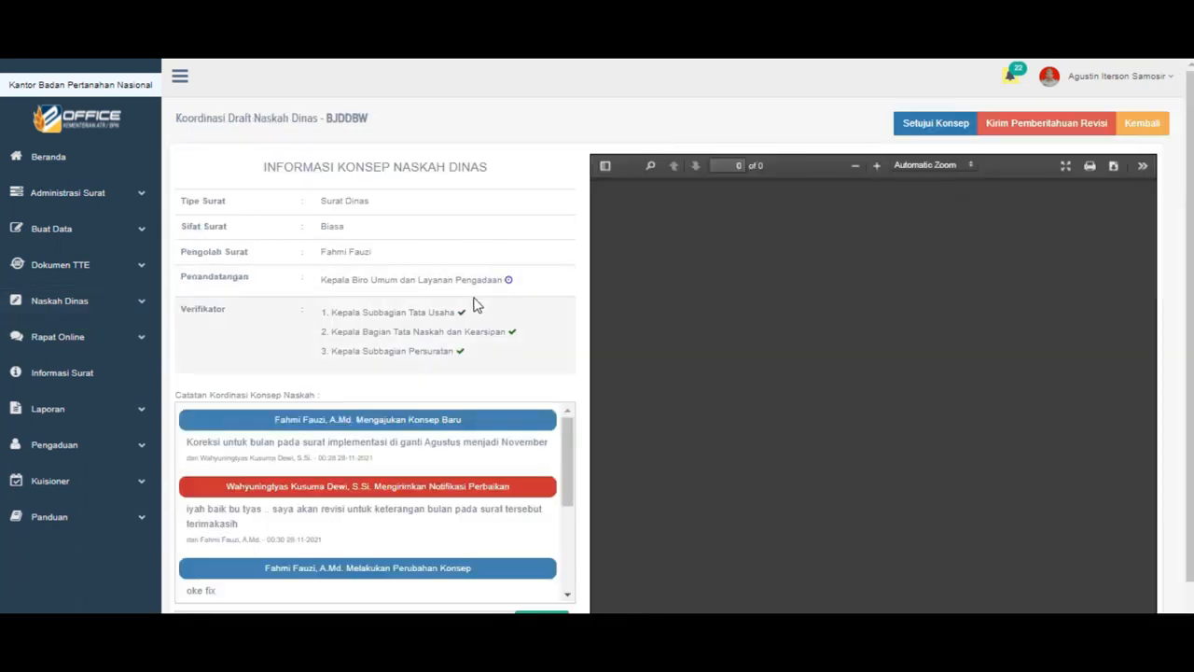
Review the coordination notes and the signatory's status, and send the coordination note "oke" as Kepala Biro Umum dan Layanan Pengadaan.
scroll(466, 341, down, 1)
scroll(485, 434, down, 5)
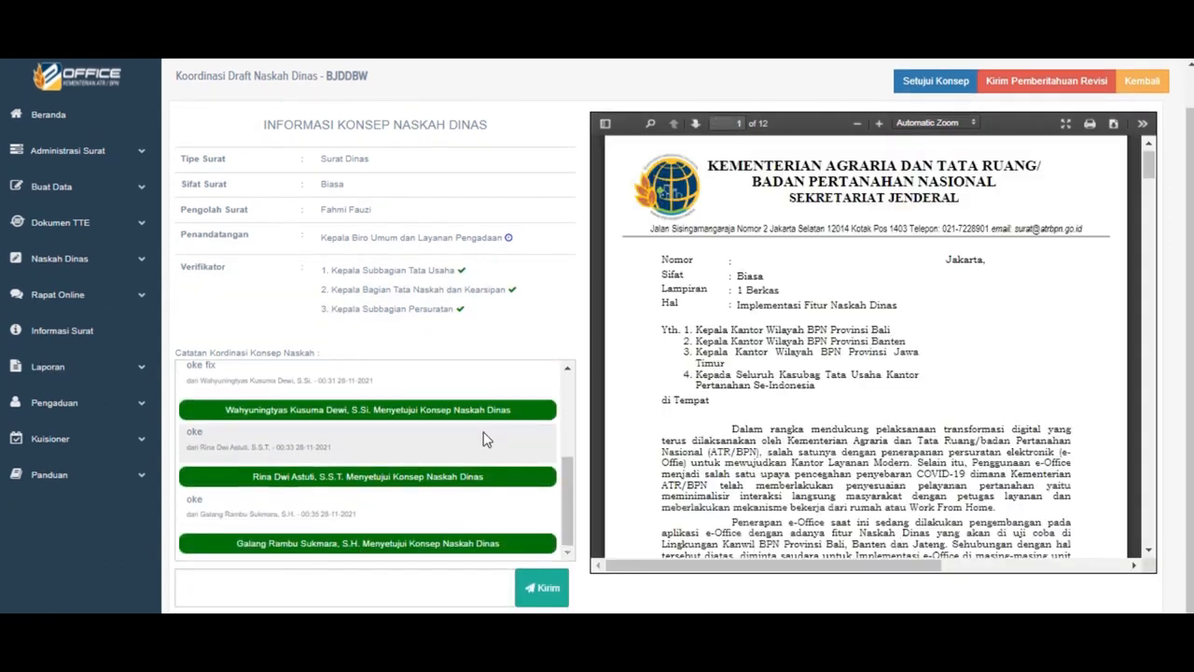
scroll(481, 434, up, 5)
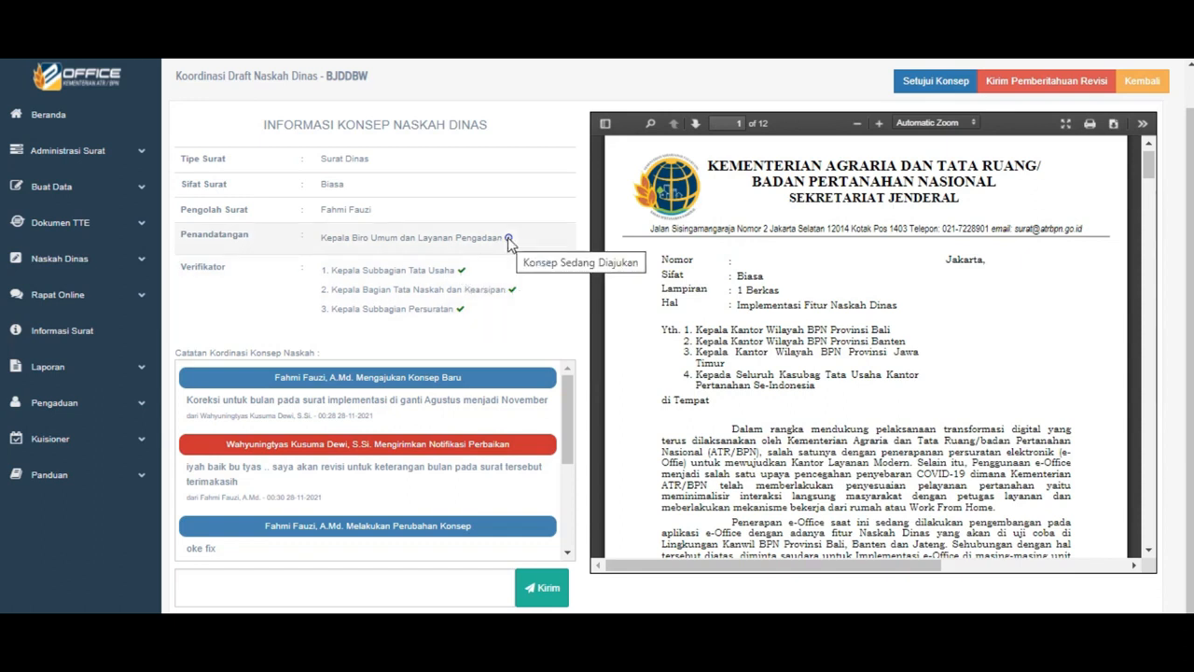
scroll(467, 409, down, 1)
scroll(468, 409, down, 5)
click(387, 586)
text(oke)
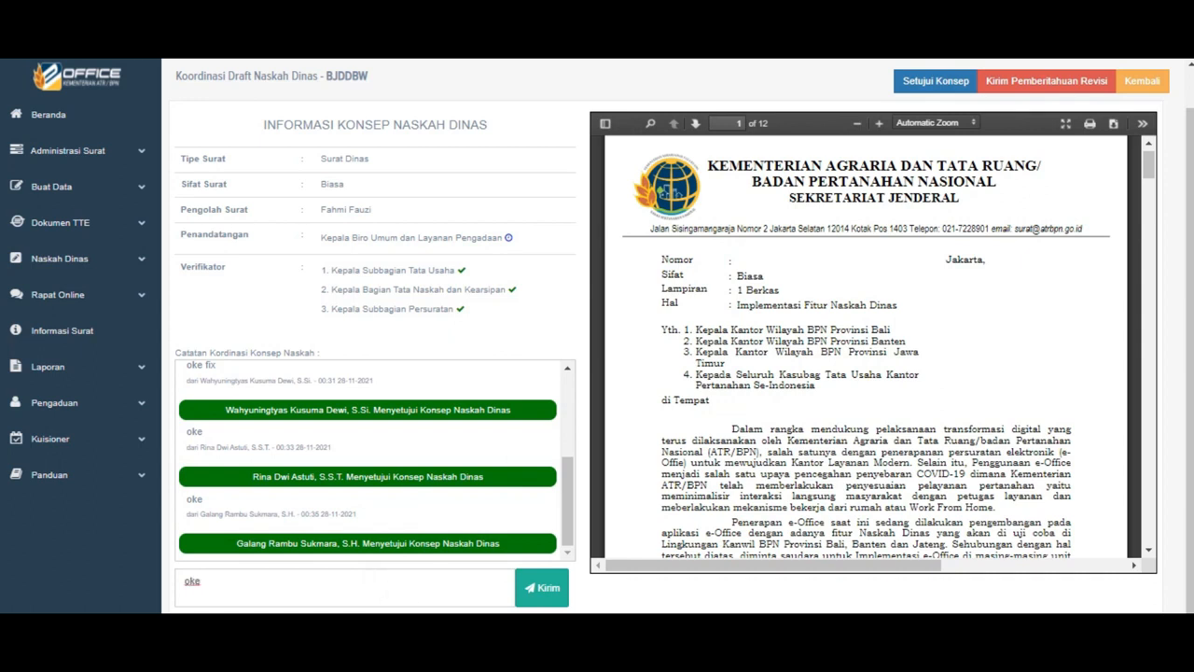
click(545, 589)
Approve the Surat Dinas concept as Kepala Biro Umum dan Layanan Pengadaan and confirm the approval.
scroll(971, 280, up, 1)
click(921, 82)
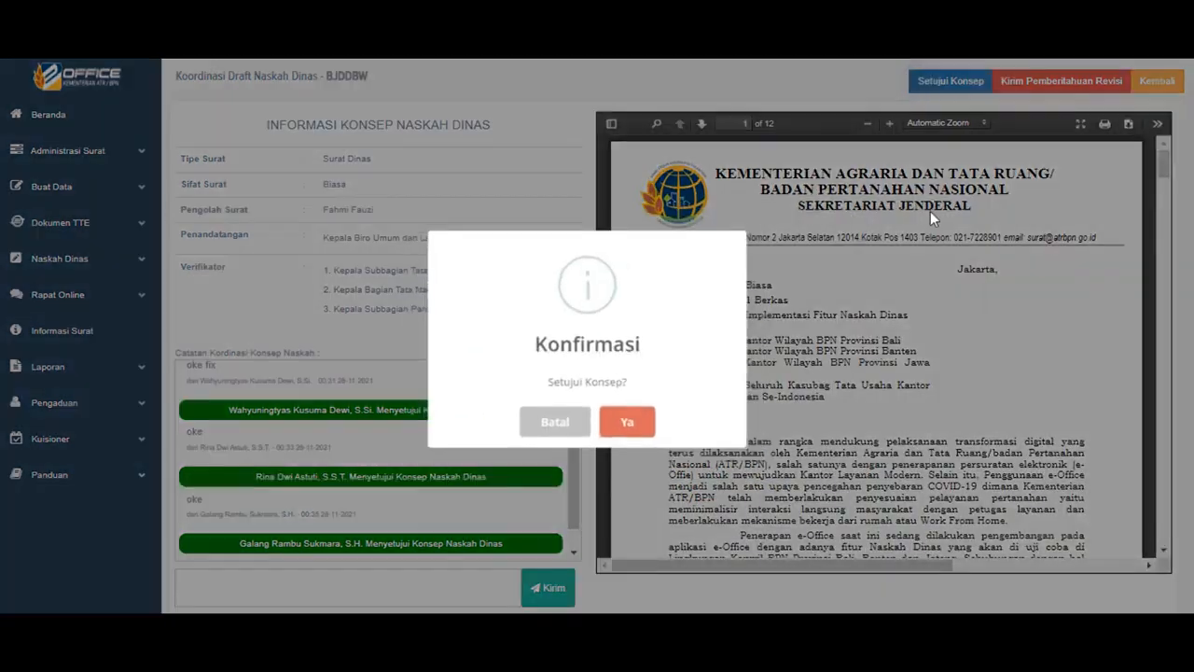
click(644, 424)
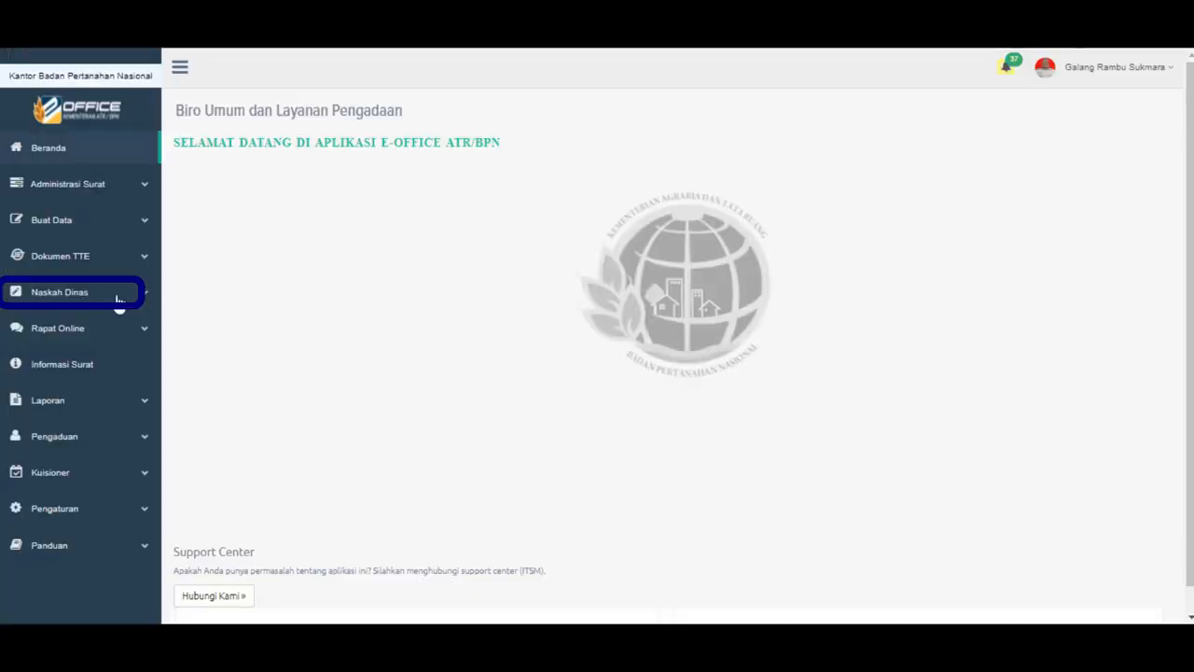
From Konsep disetujui, submit the Surat Dinas "Implementasi Fitur Naskah Dinas" to Proses TTE, dated 28/11/2021 with number TU.03/200-100.5/XI/2021.
click(103, 302)
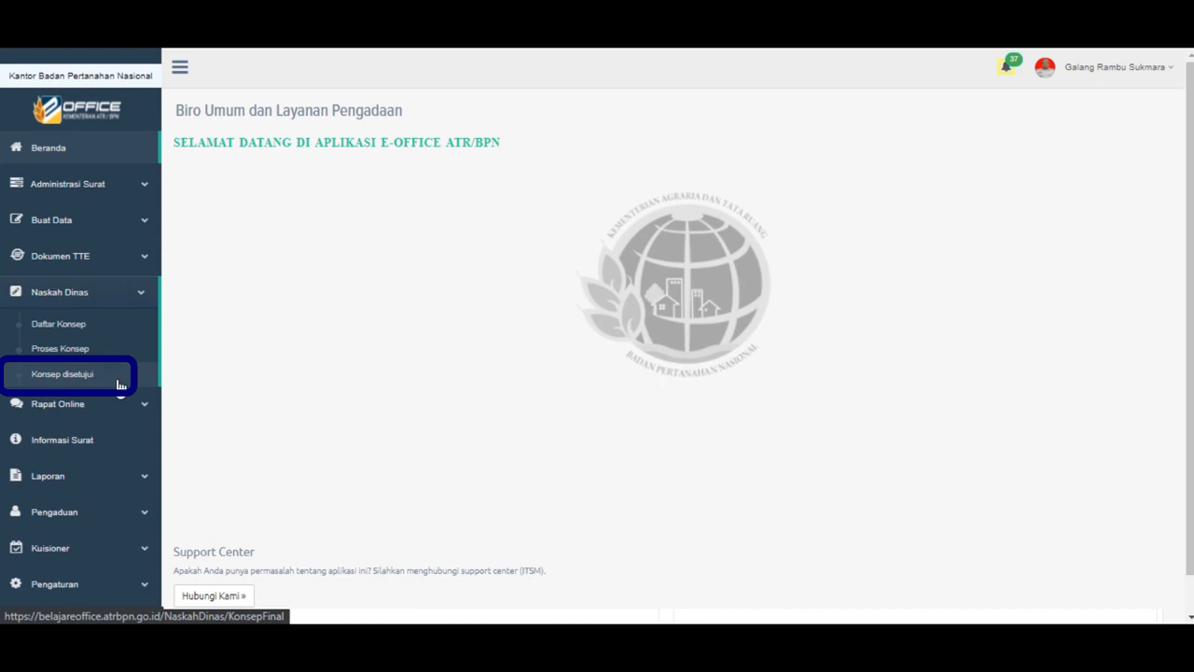
click(119, 379)
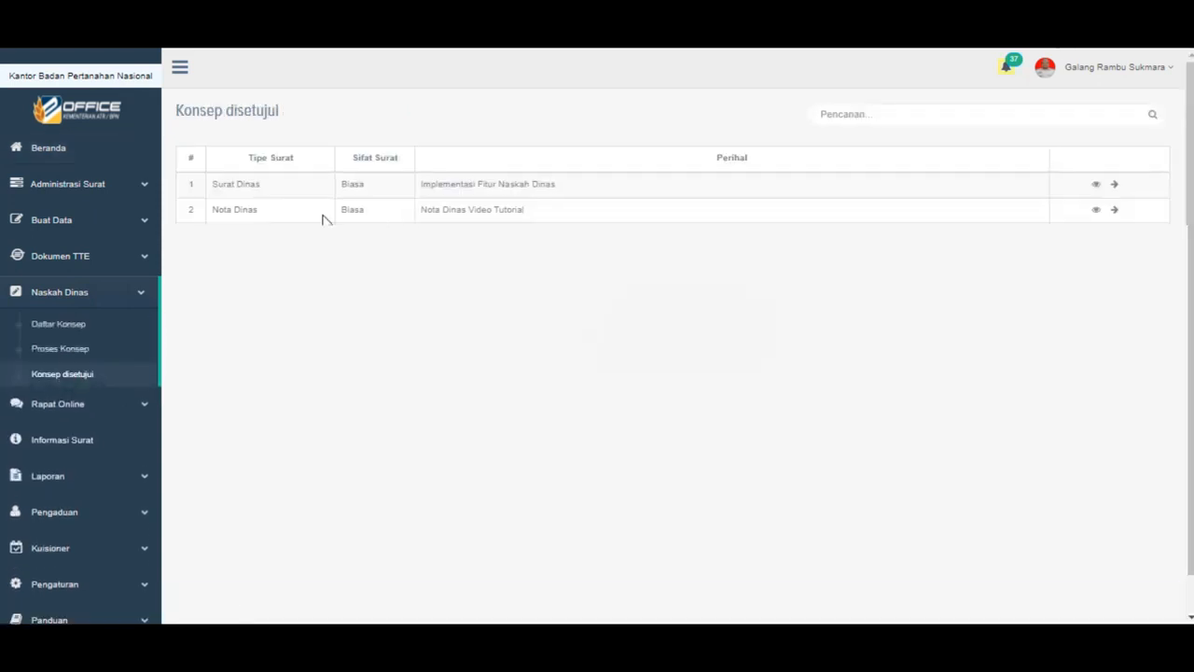
click(1117, 186)
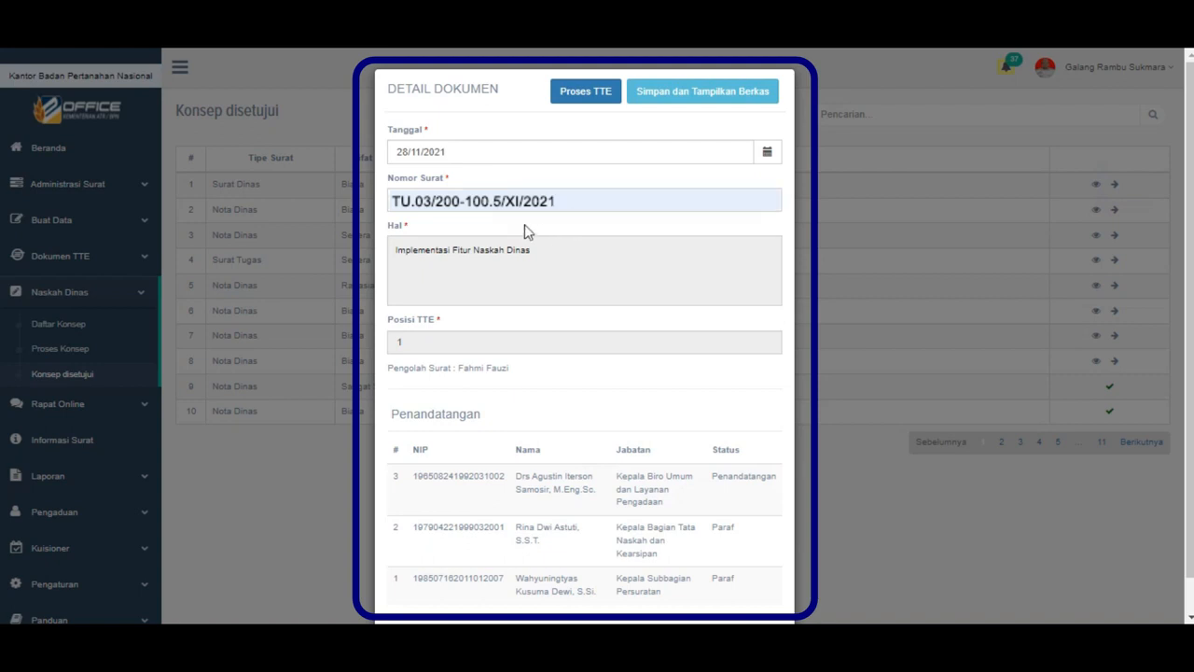
click(579, 97)
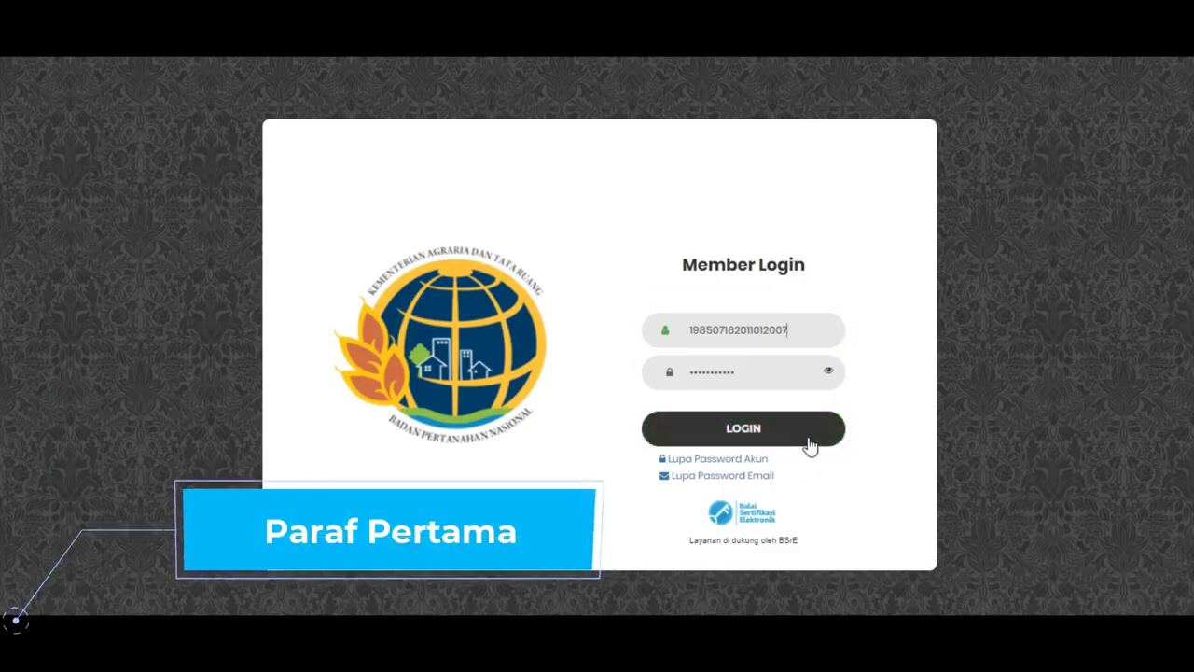
Log in as Kepala Subbagian Persuratan for the first paraf and open the Proses TTE document list.
click(845, 431)
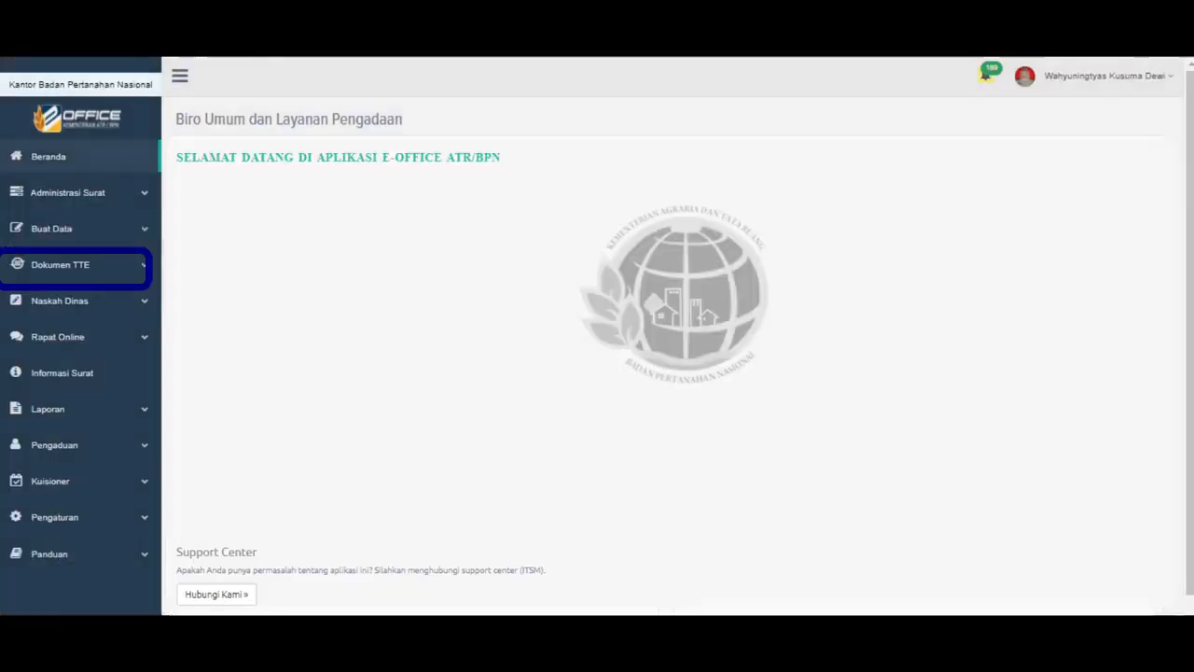
click(138, 272)
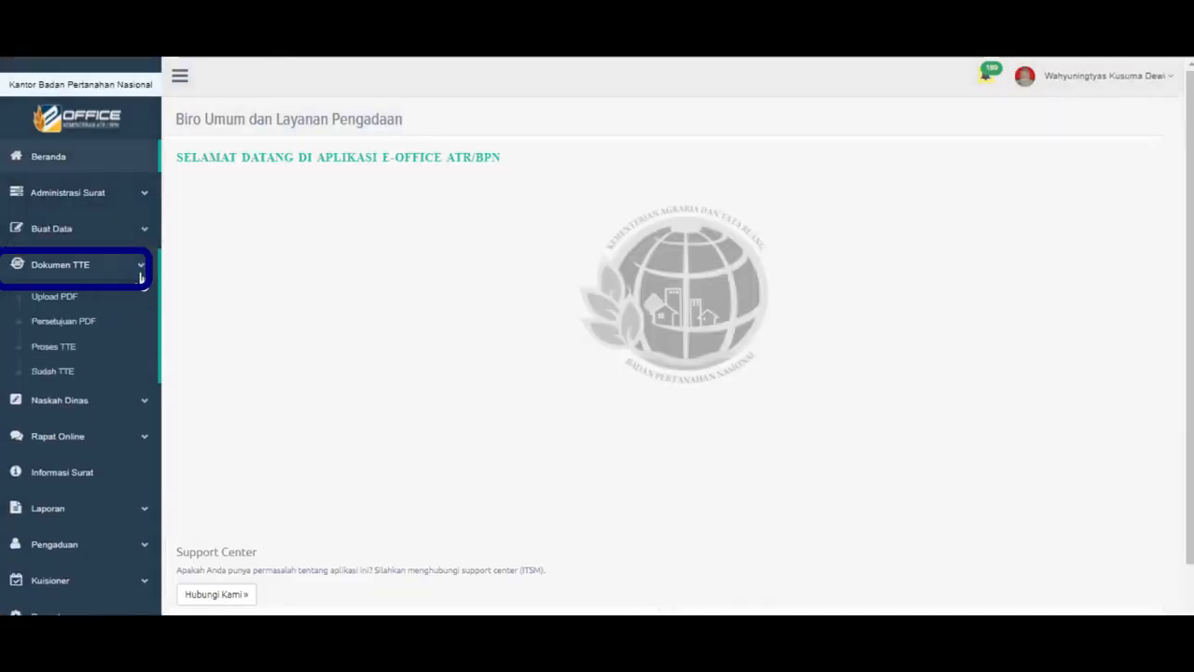
click(103, 347)
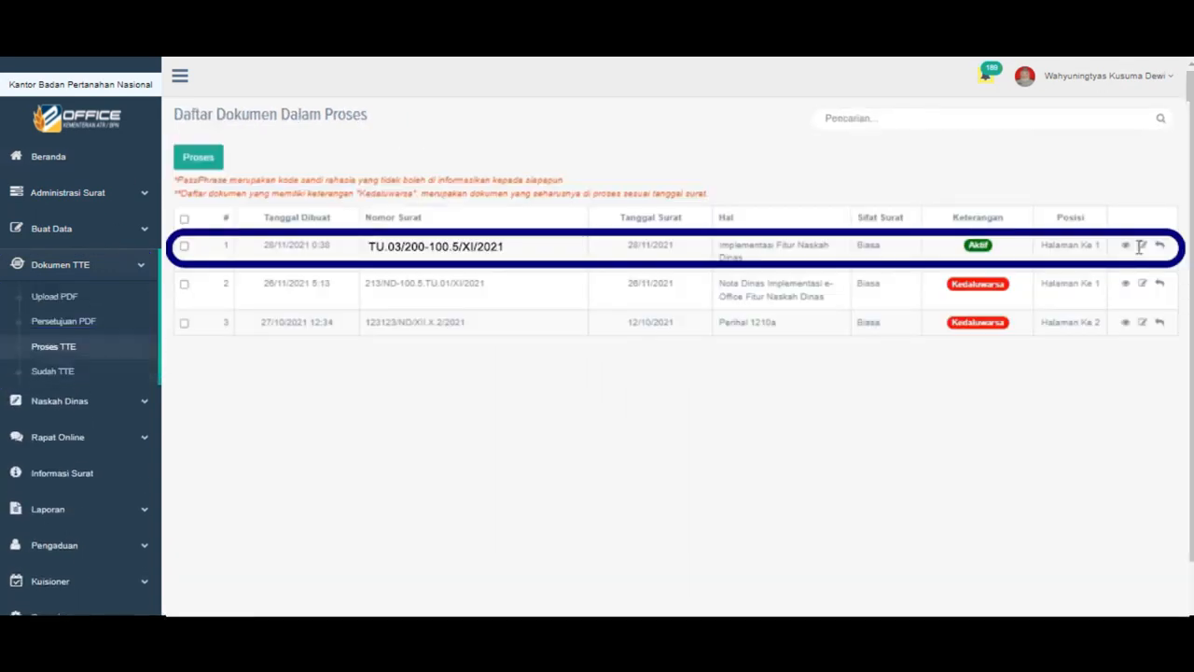
Sign letter TU.03/200-100.5/XI/2021 as the first paraf, entering the TTE passphrase and confirming.
click(1140, 245)
click(565, 364)
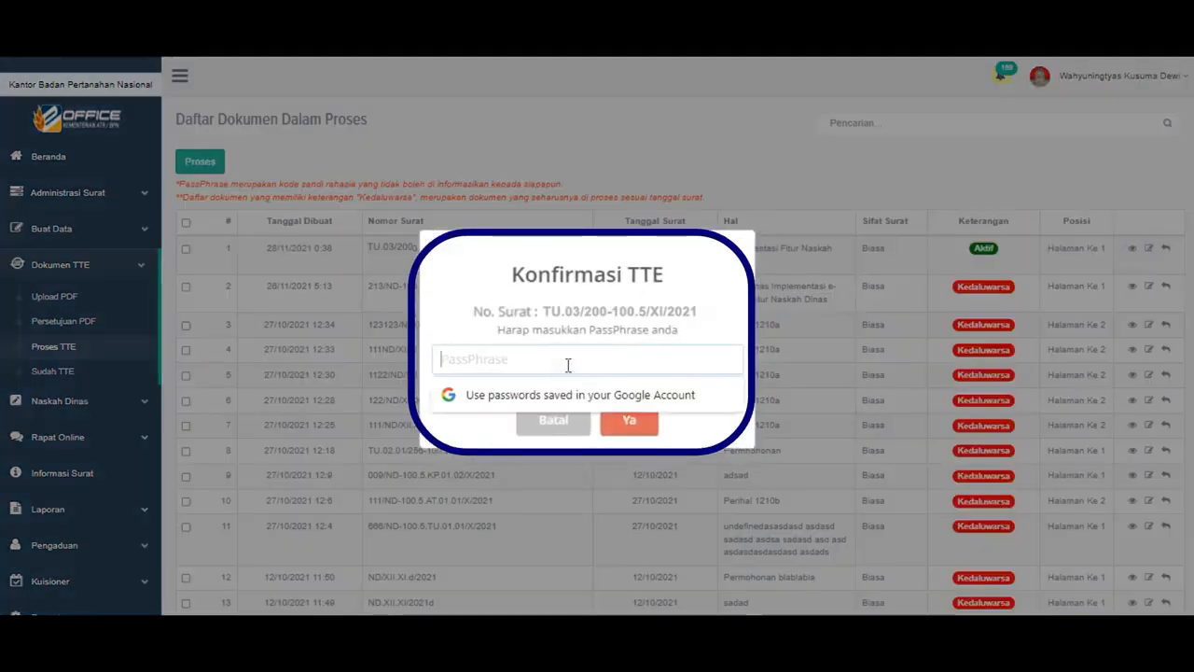
text(••••••••••)
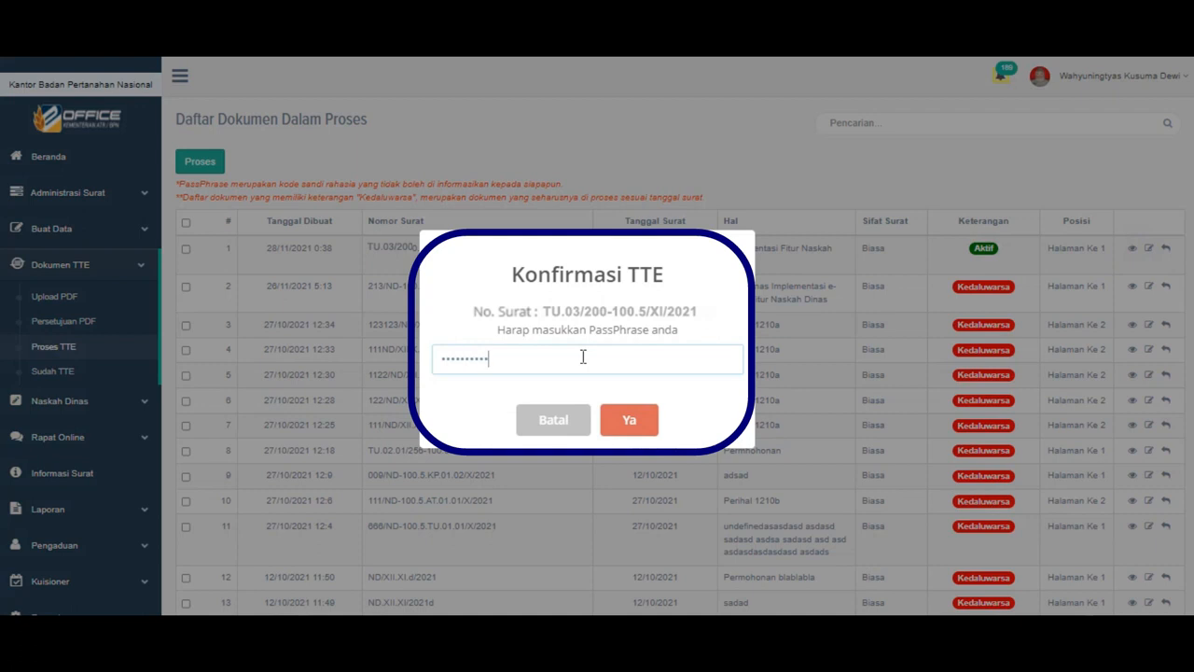
click(630, 422)
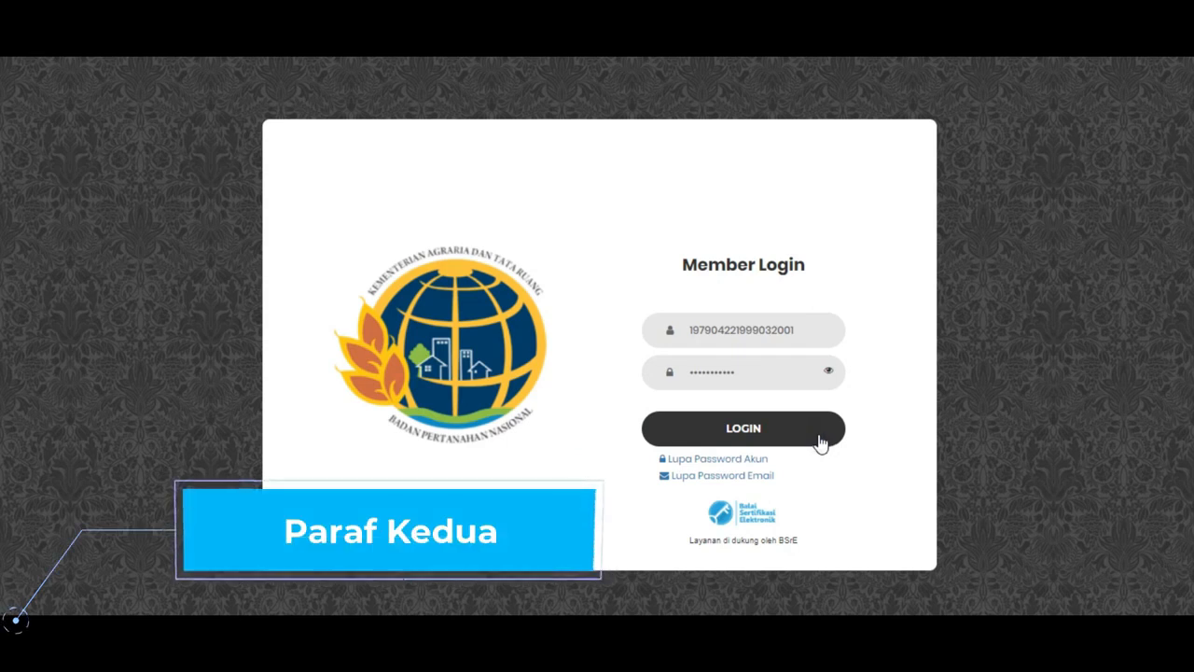
Log in as Kepala Bagian Tata Naskah dan Kearsipan for the second paraf and open the Proses TTE document list.
click(822, 444)
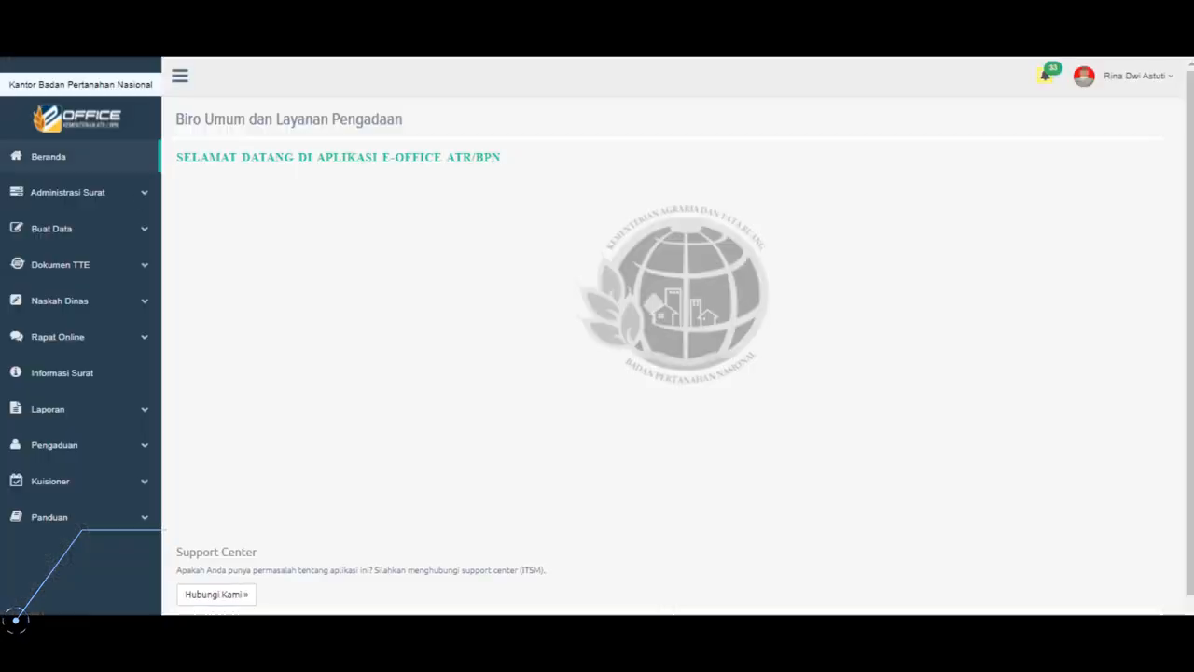
click(61, 265)
click(118, 278)
click(121, 301)
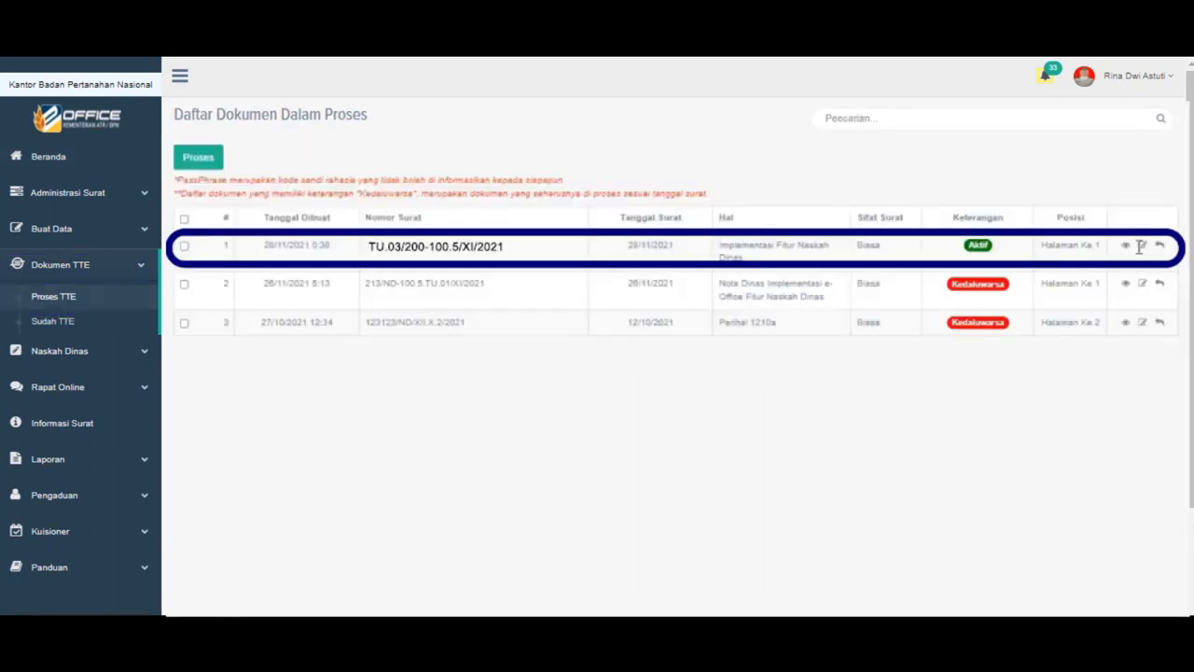
Sign letter TU.03/200-100.5/XI/2021 as the second paraf, entering the TTE passphrase and confirming.
click(1141, 245)
click(613, 363)
text(***********)
click(640, 430)
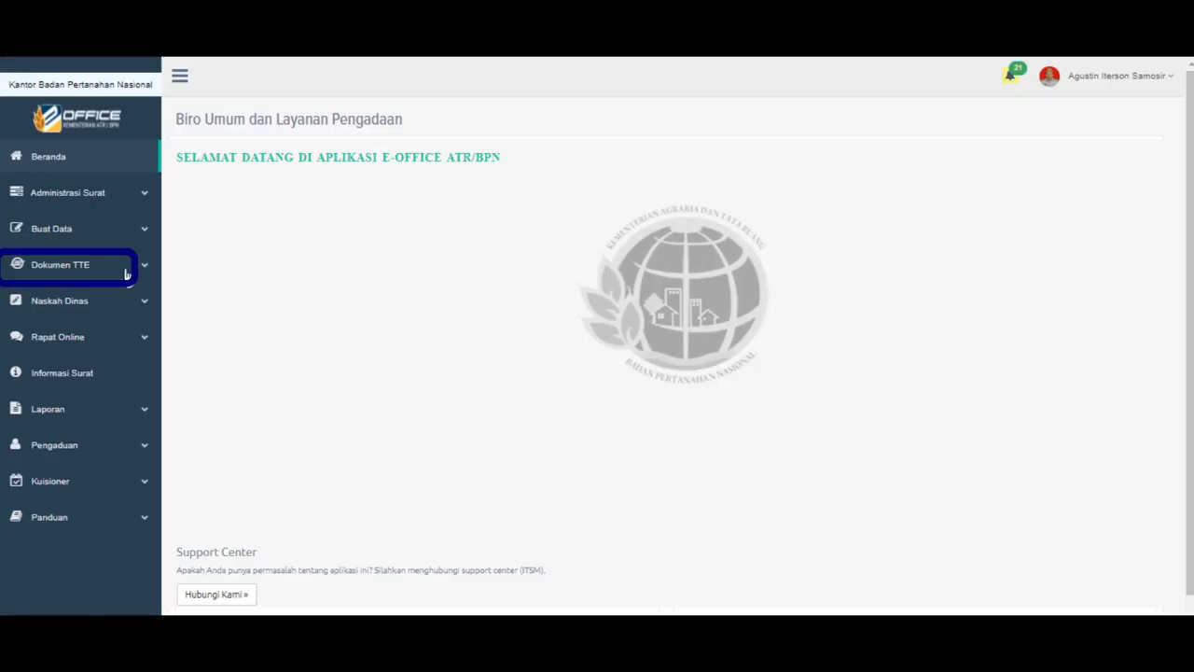
Open the Proses TTE document list and sign letter TU.03/200-100.5/XI/2021 as the electronic signatory, entering the TTE passphrase and confirming.
click(126, 270)
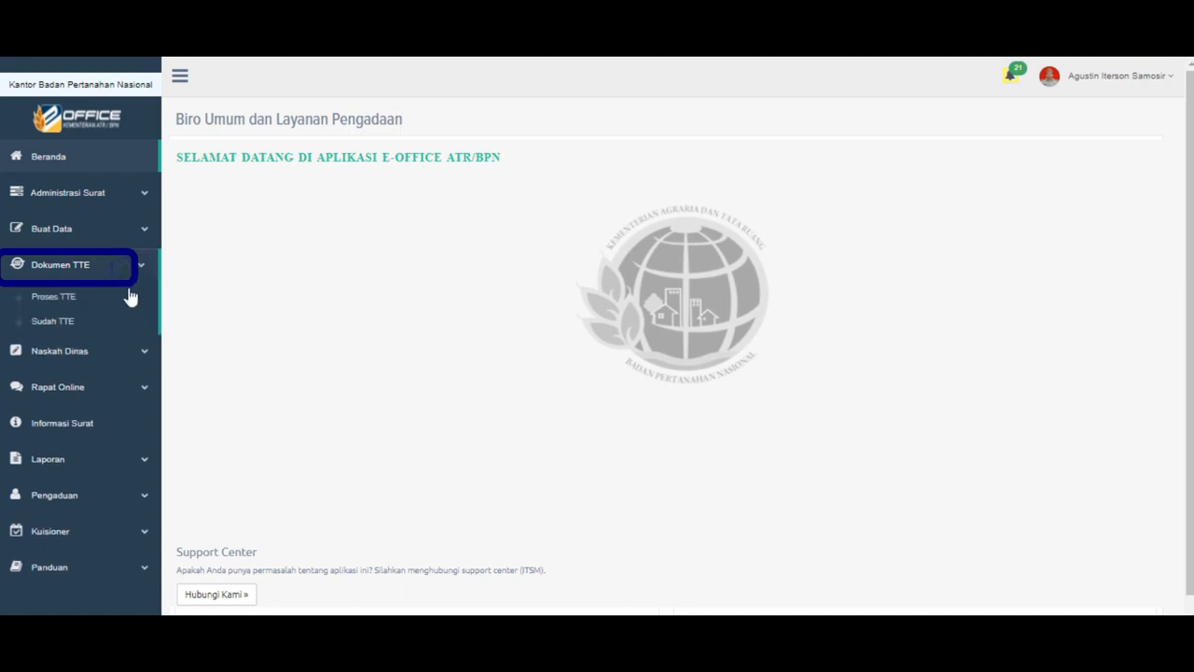
click(118, 303)
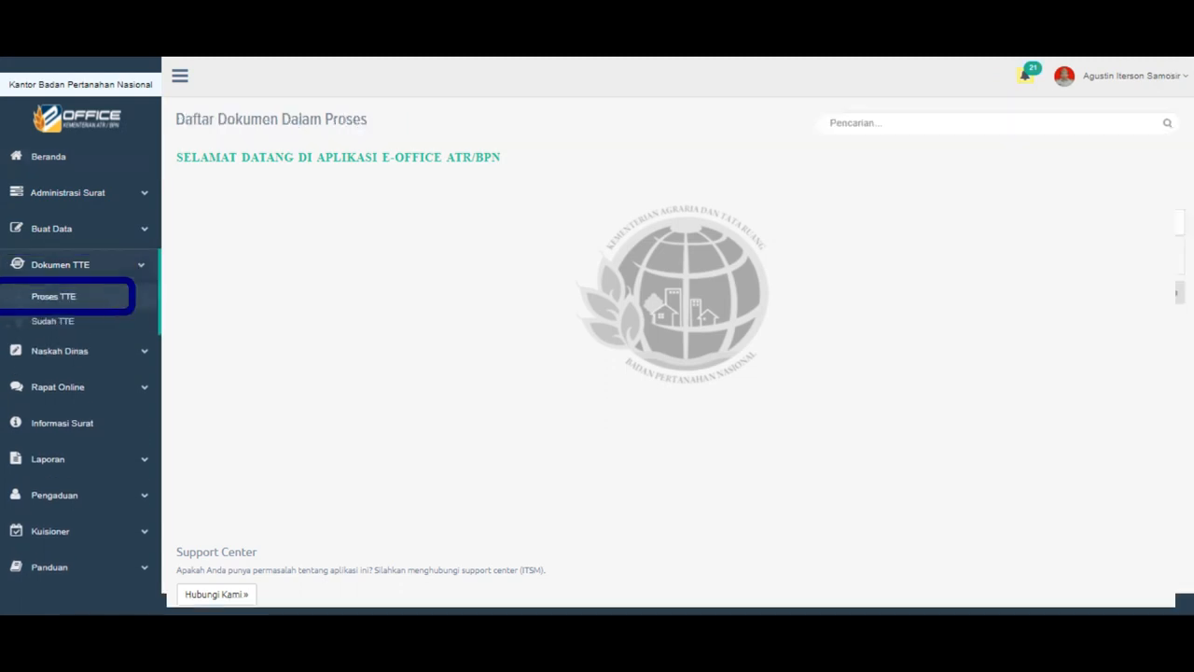
click(185, 250)
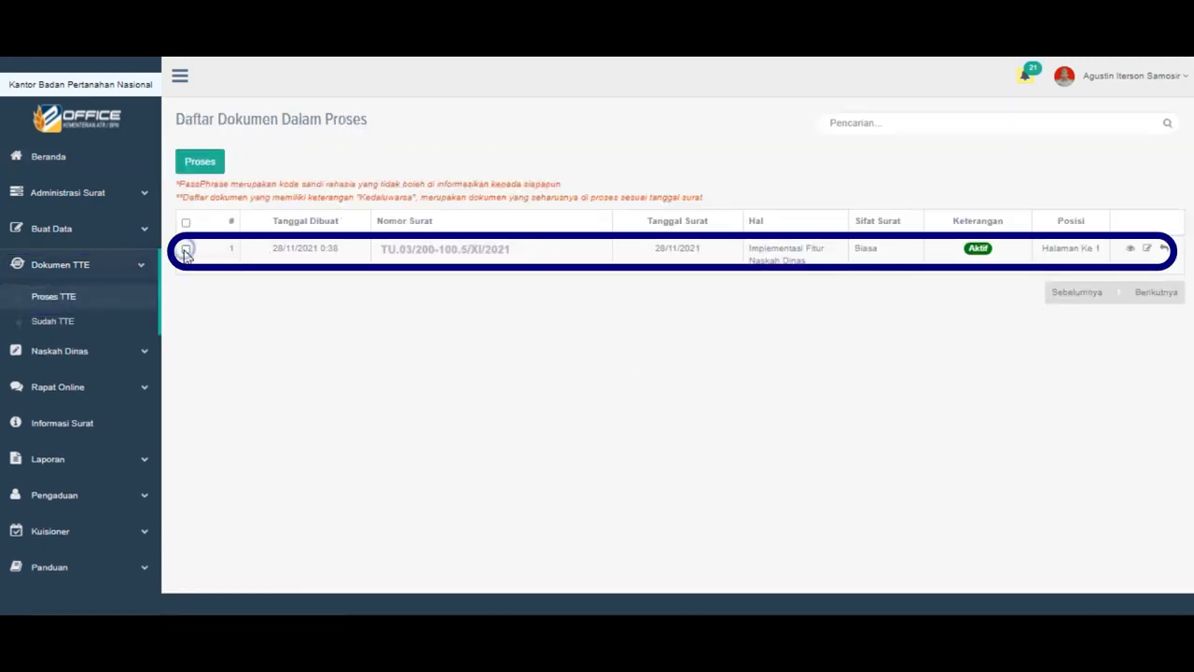
click(1147, 250)
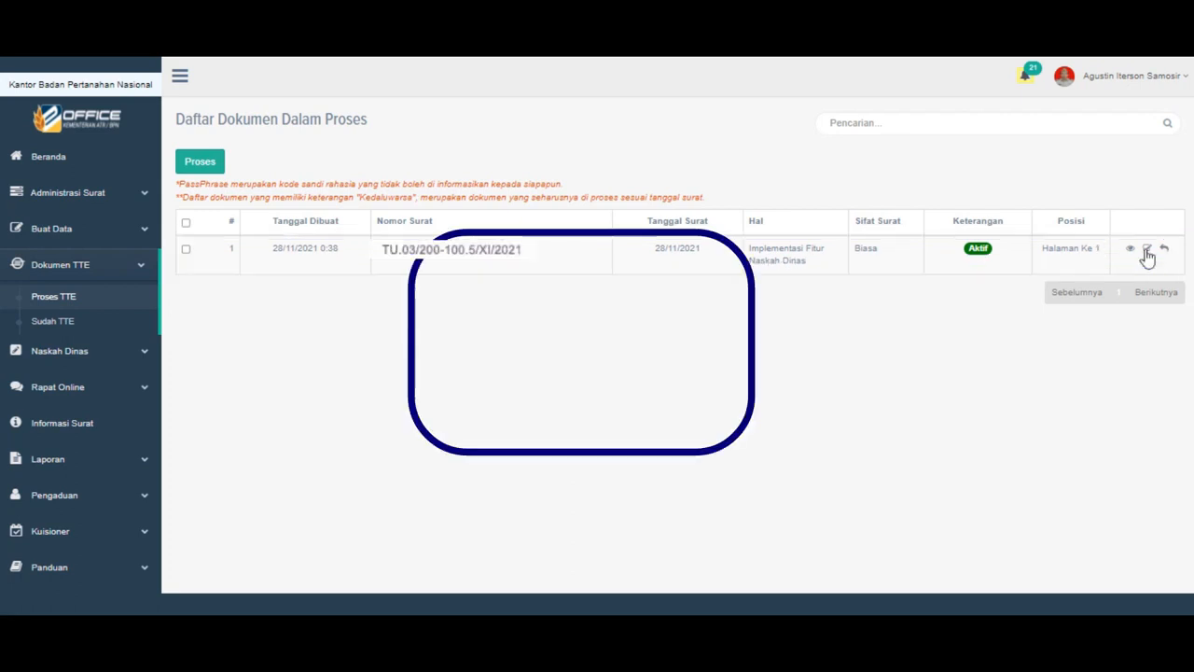
text(•••••••)
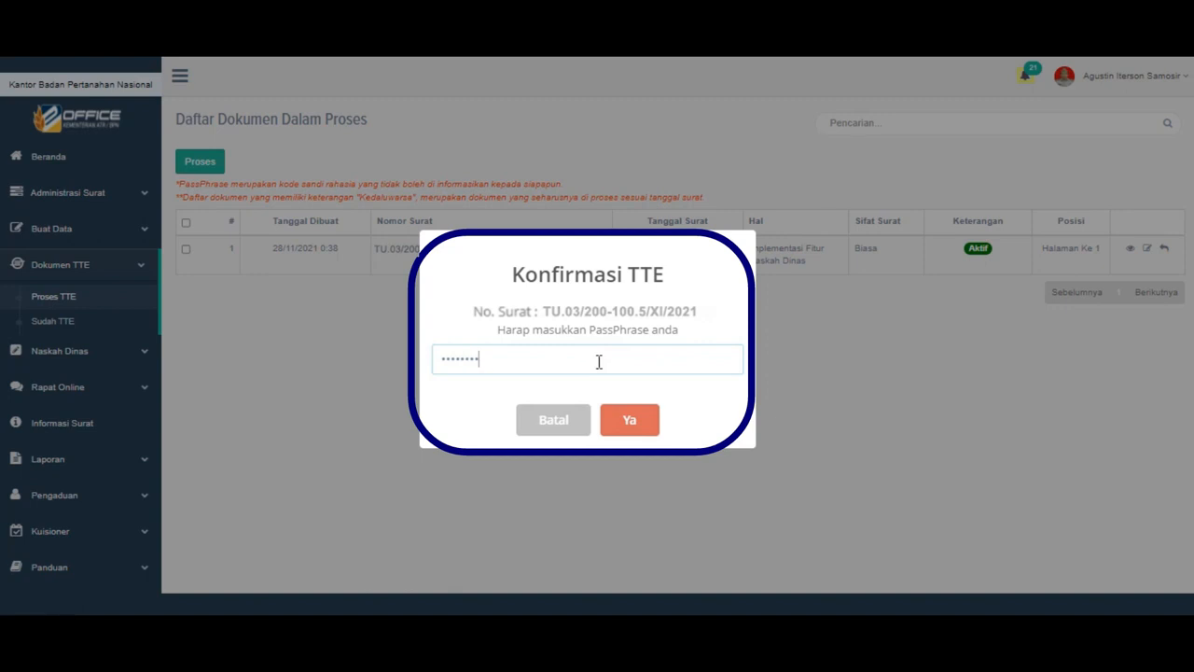
click(642, 421)
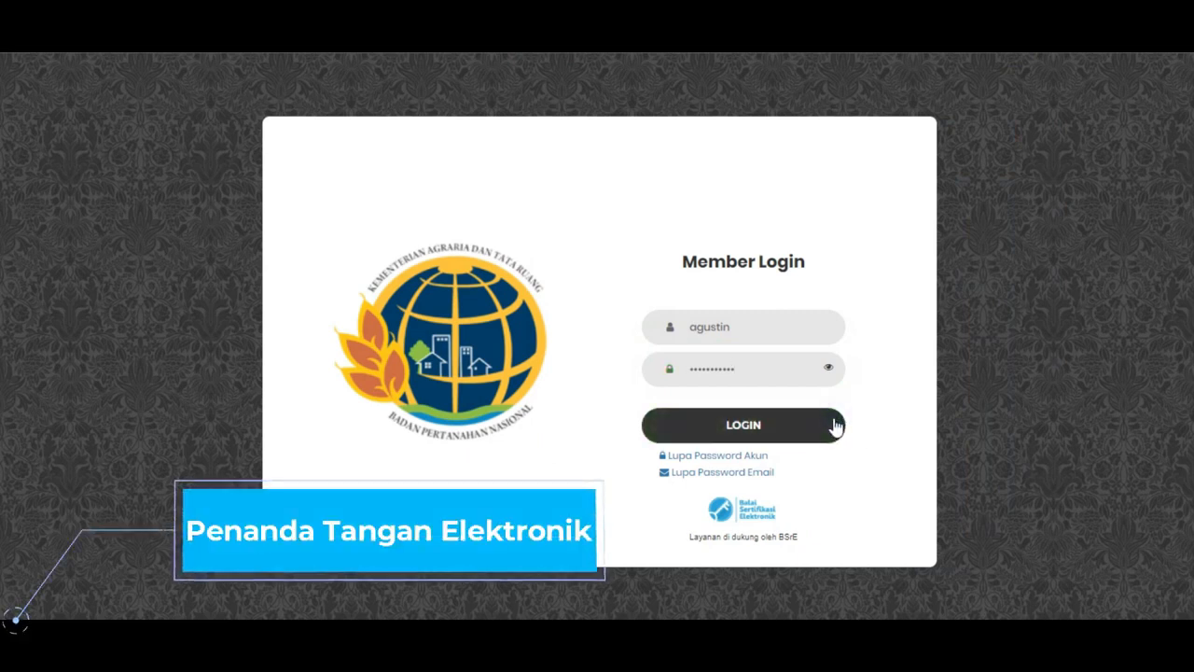
Log in as the electronic signatory and open the Sudah TTE list of signed documents.
click(836, 424)
click(138, 277)
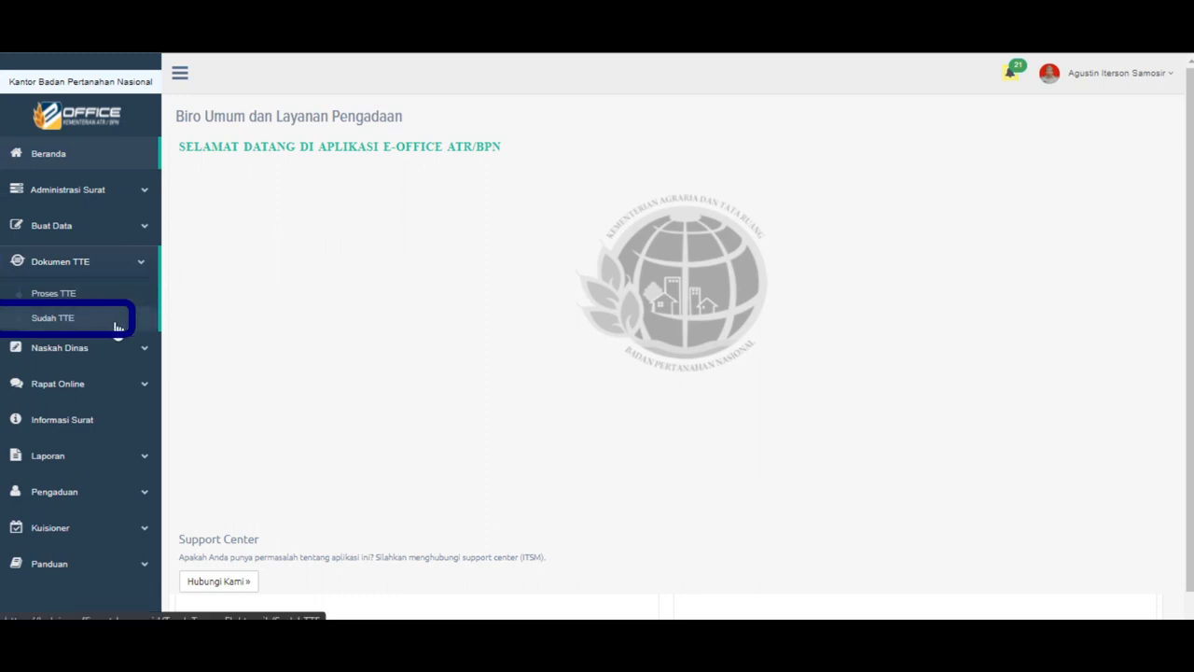
click(119, 326)
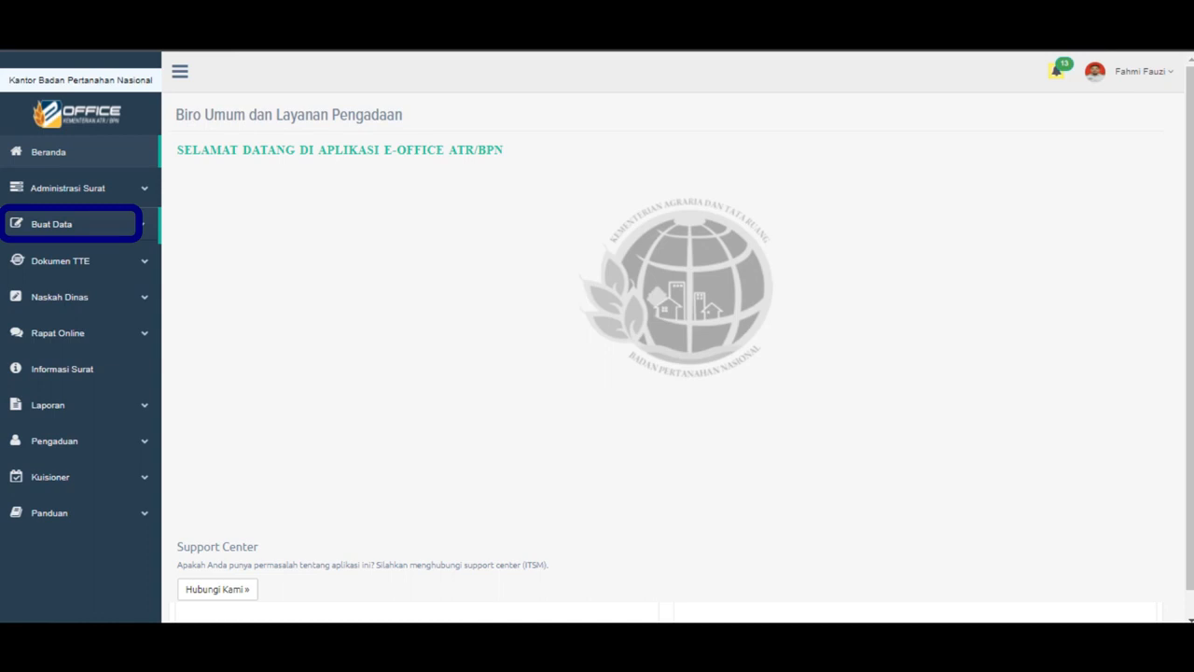
Open the Buat Surat Keluar form and bring up the document picker for the letter file.
click(71, 224)
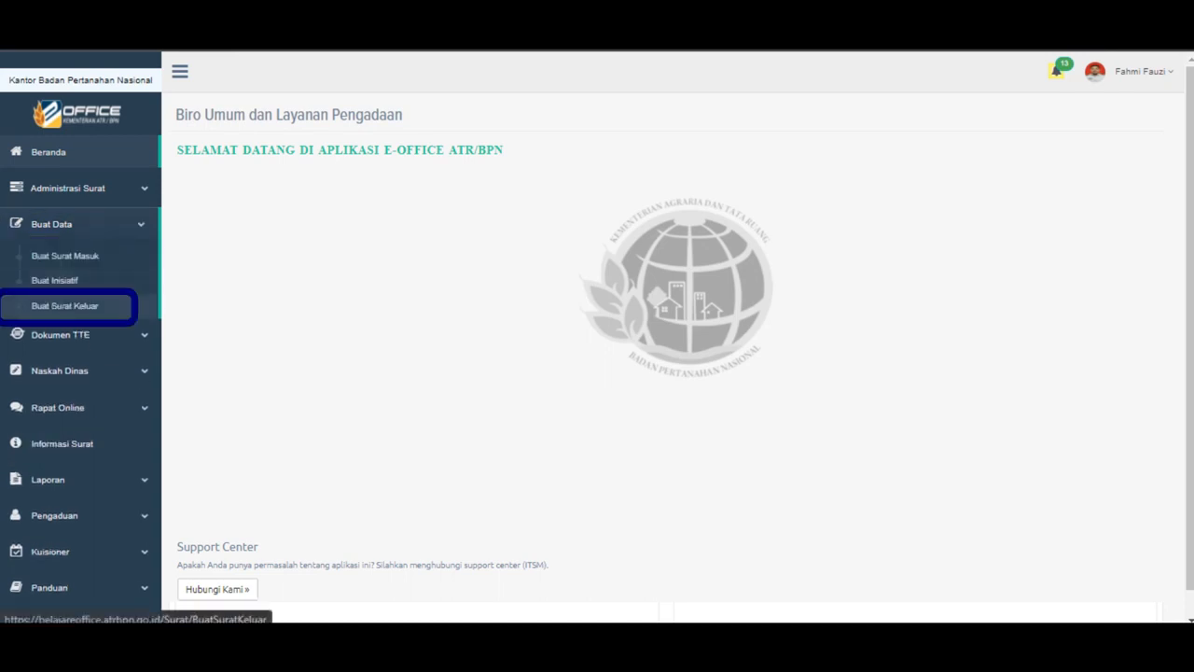
click(64, 306)
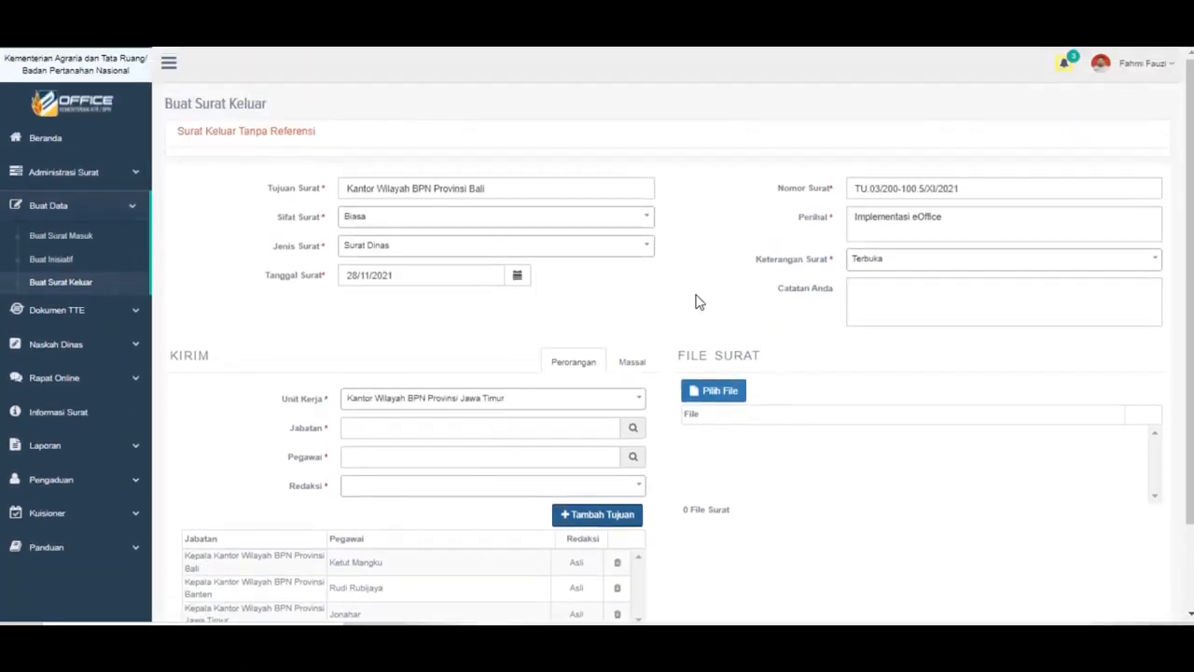
scroll(695, 392, down, 2)
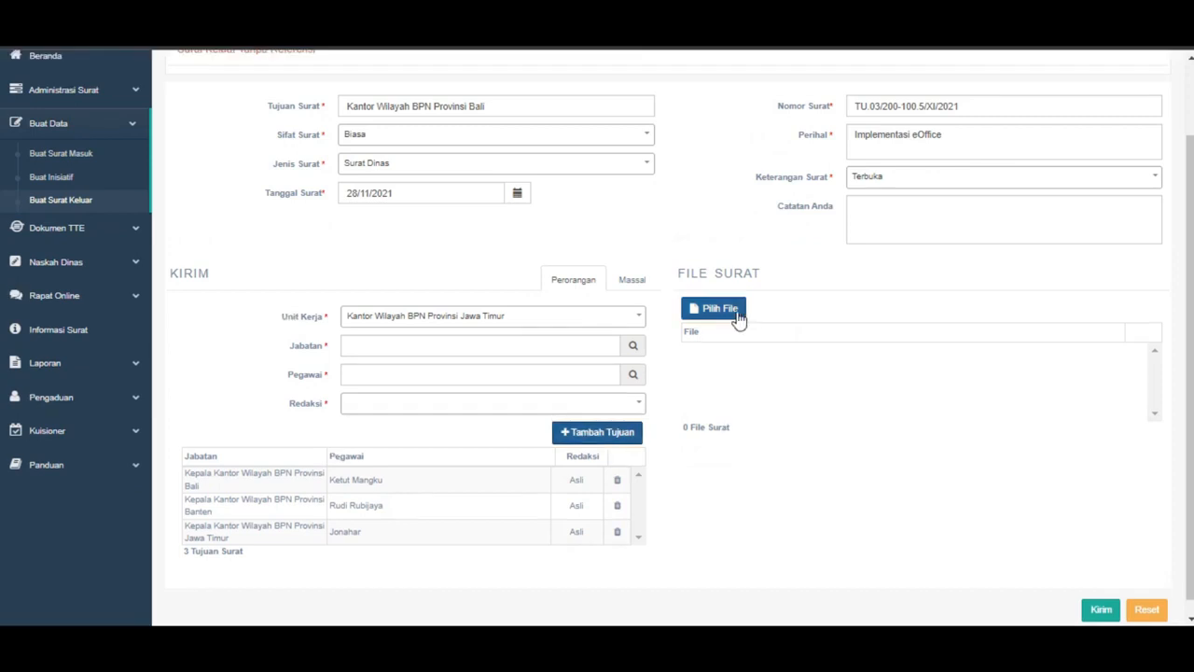
click(714, 312)
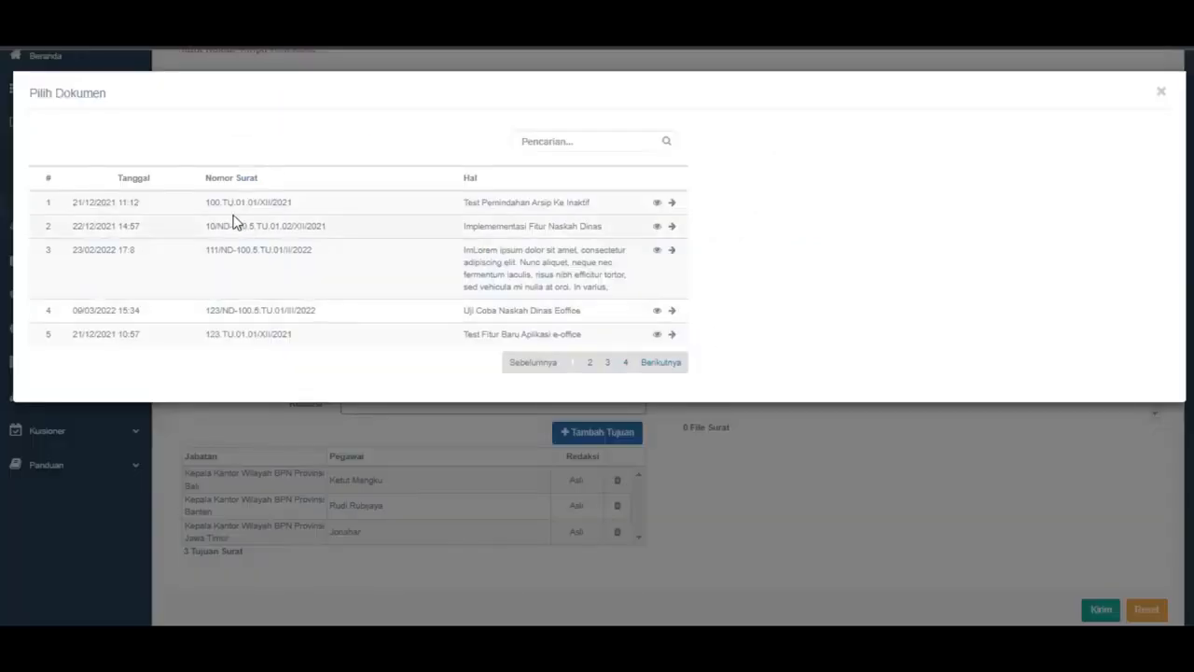
click(590, 364)
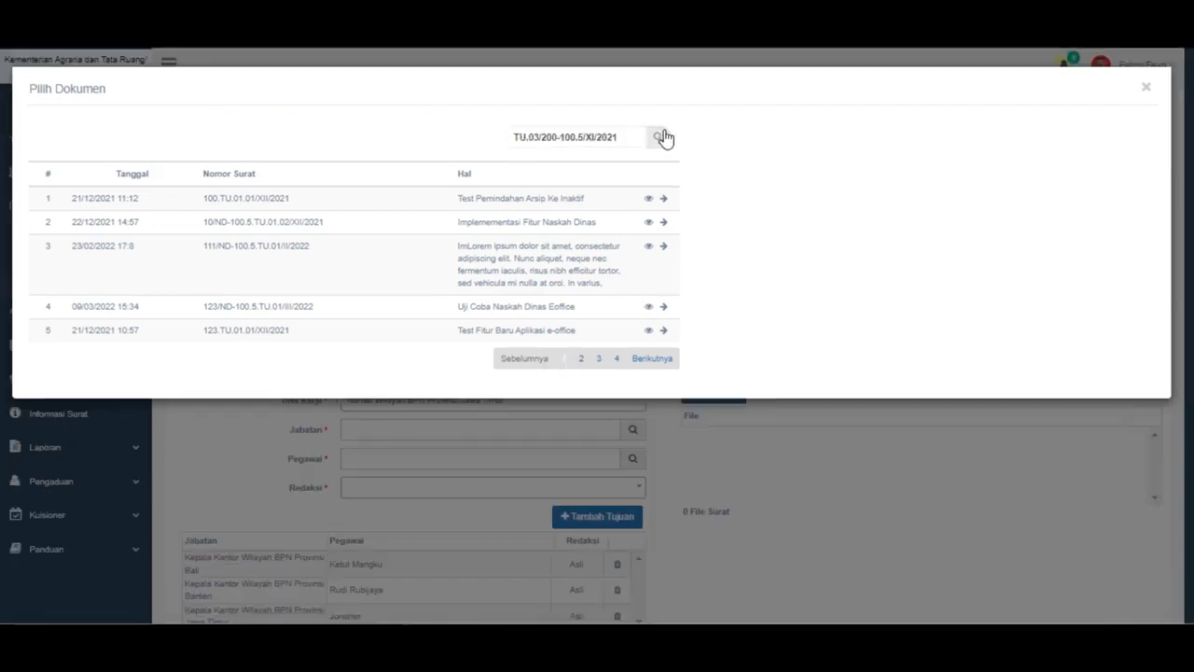
Search for document TU.03/200-100.5/XI/2021, preview its PDF, and attach it as the outgoing letter's file.
click(660, 137)
click(643, 199)
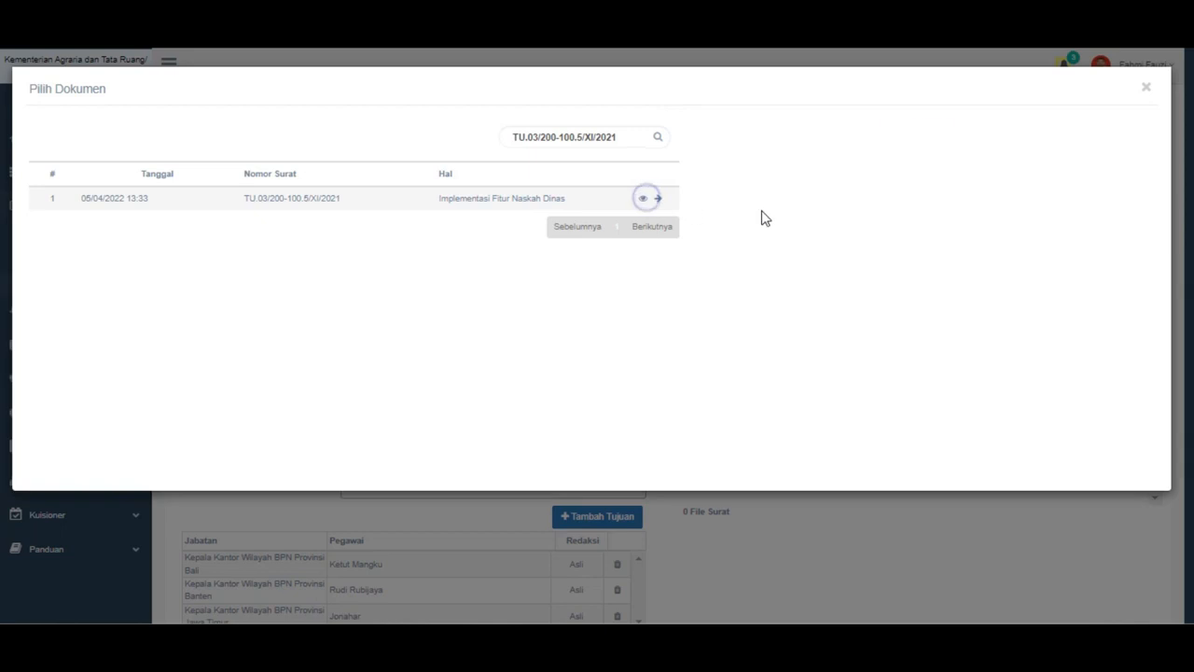
scroll(913, 215, down, 2)
scroll(912, 213, up, 2)
scroll(910, 207, down, 2)
scroll(910, 207, up, 2)
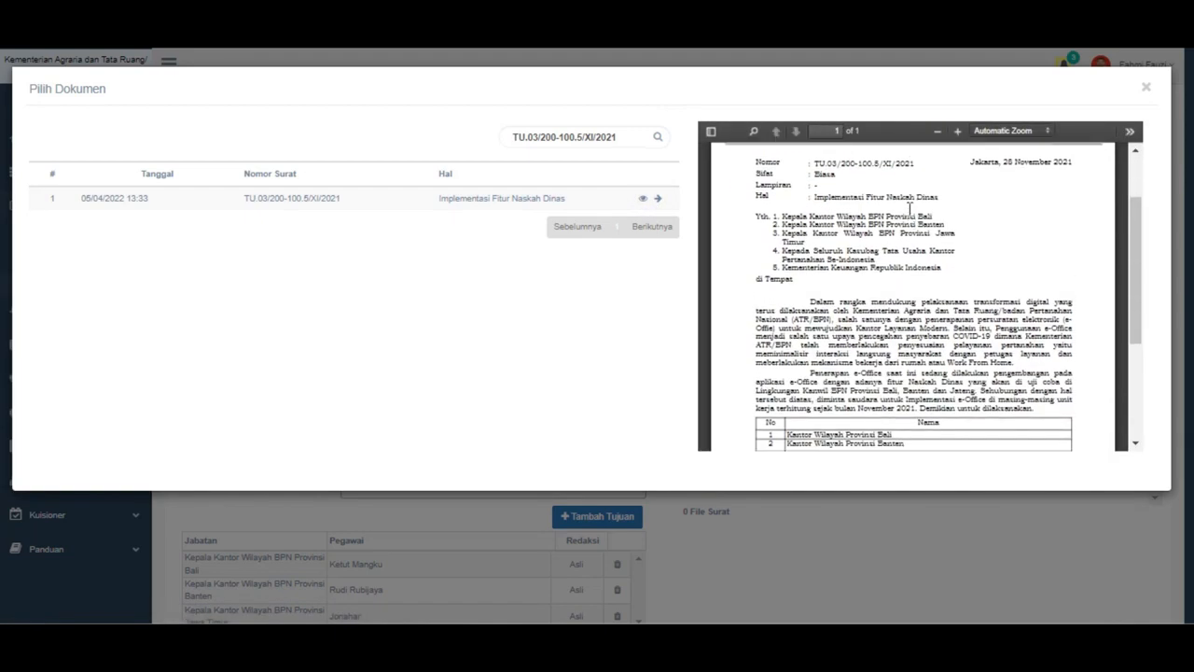
click(657, 201)
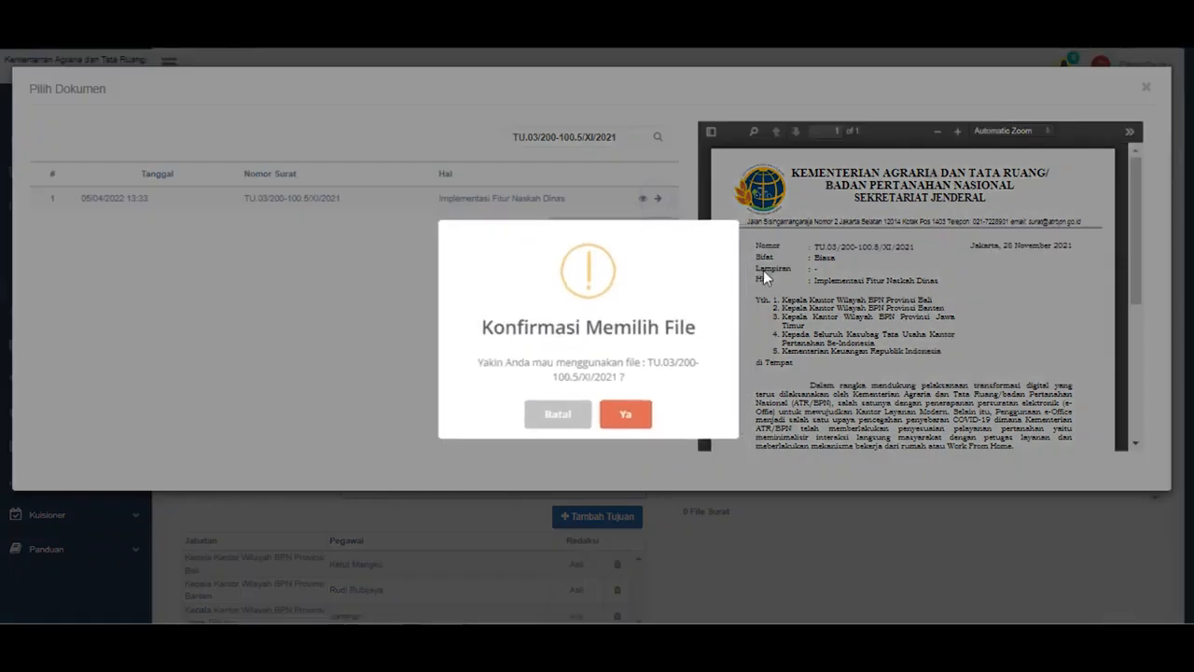
click(642, 420)
Review the completed outgoing letter form and its attached file, and send the letter with confirmation.
scroll(830, 350, down, 2)
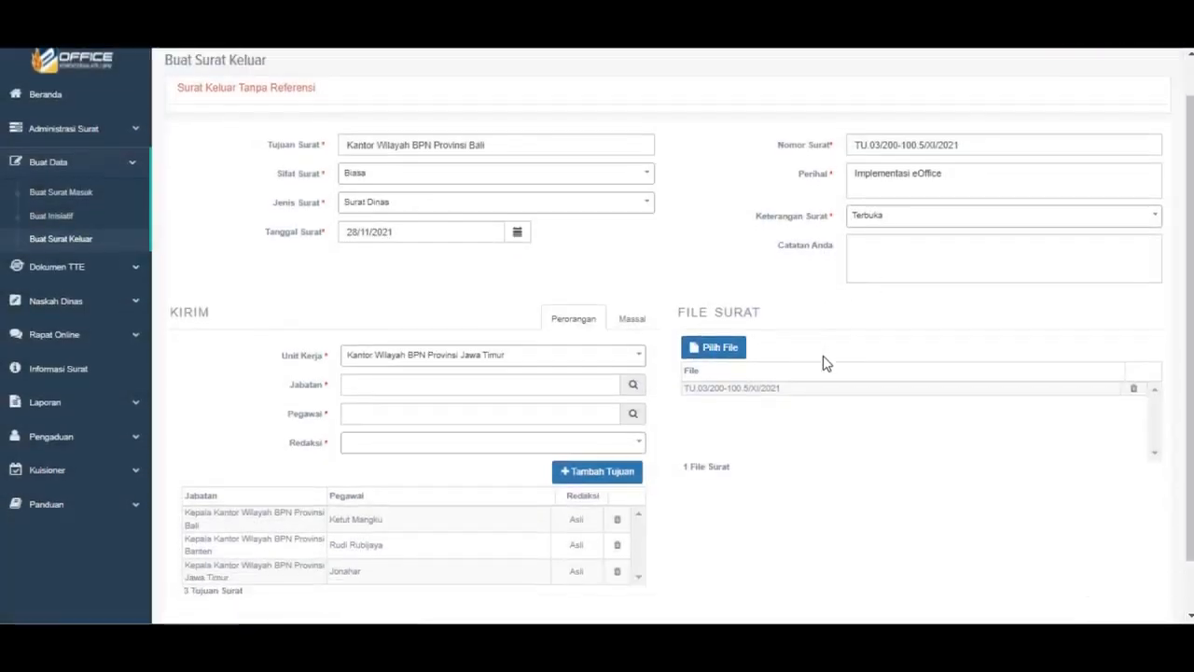
scroll(1050, 592, up, 2)
scroll(1036, 551, down, 2)
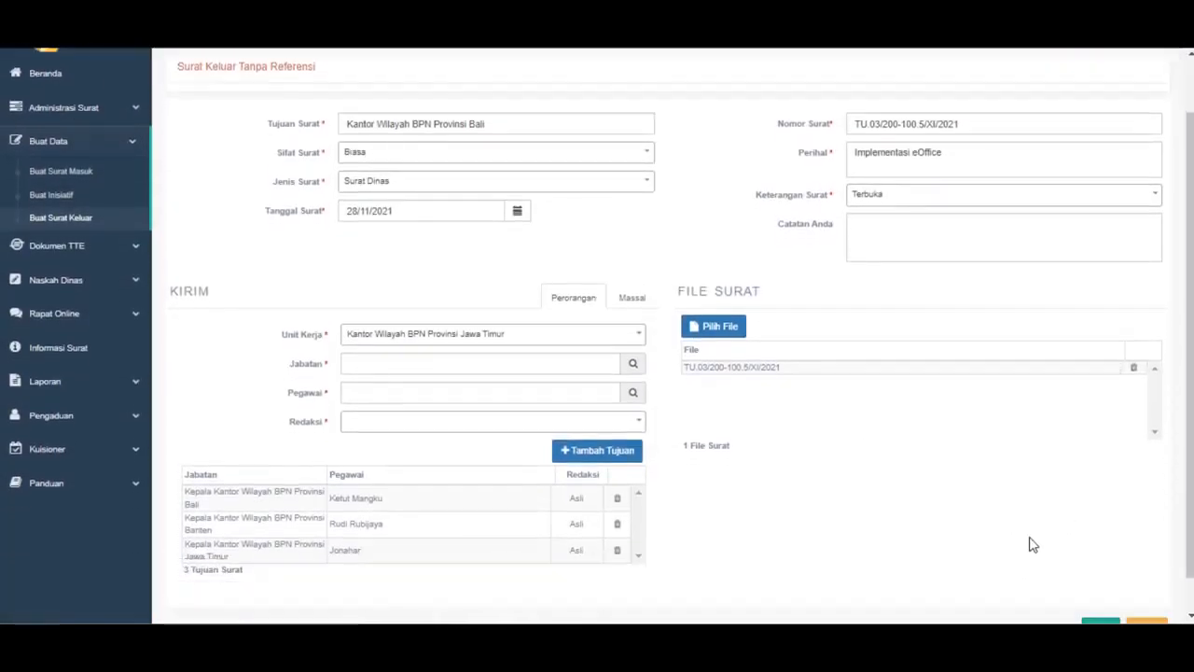
click(1099, 604)
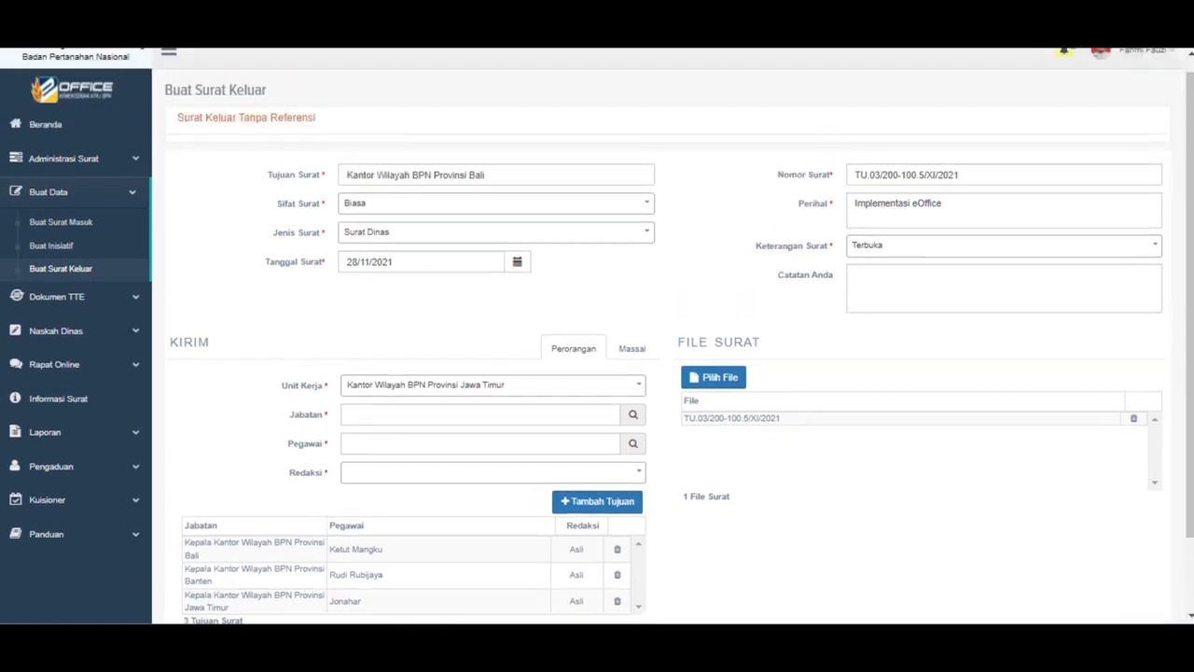
scroll(1099, 560, down, 2)
click(1098, 592)
click(627, 424)
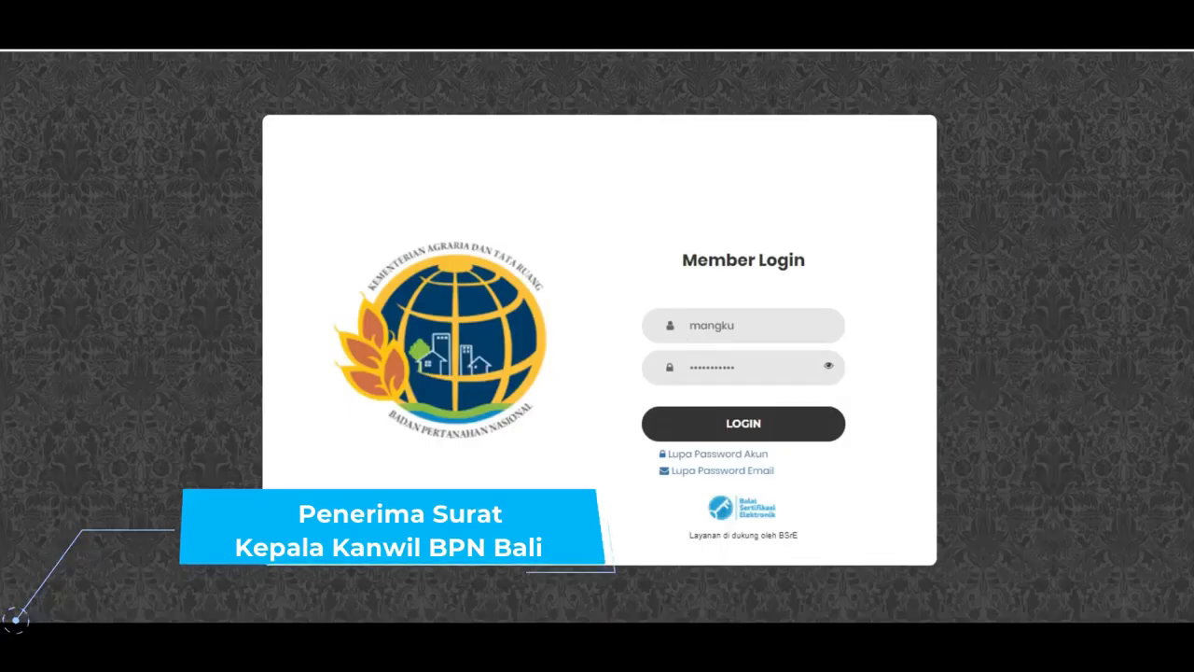
Log in as the recipient, Kepala Kanwil BPN Bali, and open letter TU.03/200-100.5/XI/2021 from Kotak Masuk.
click(754, 434)
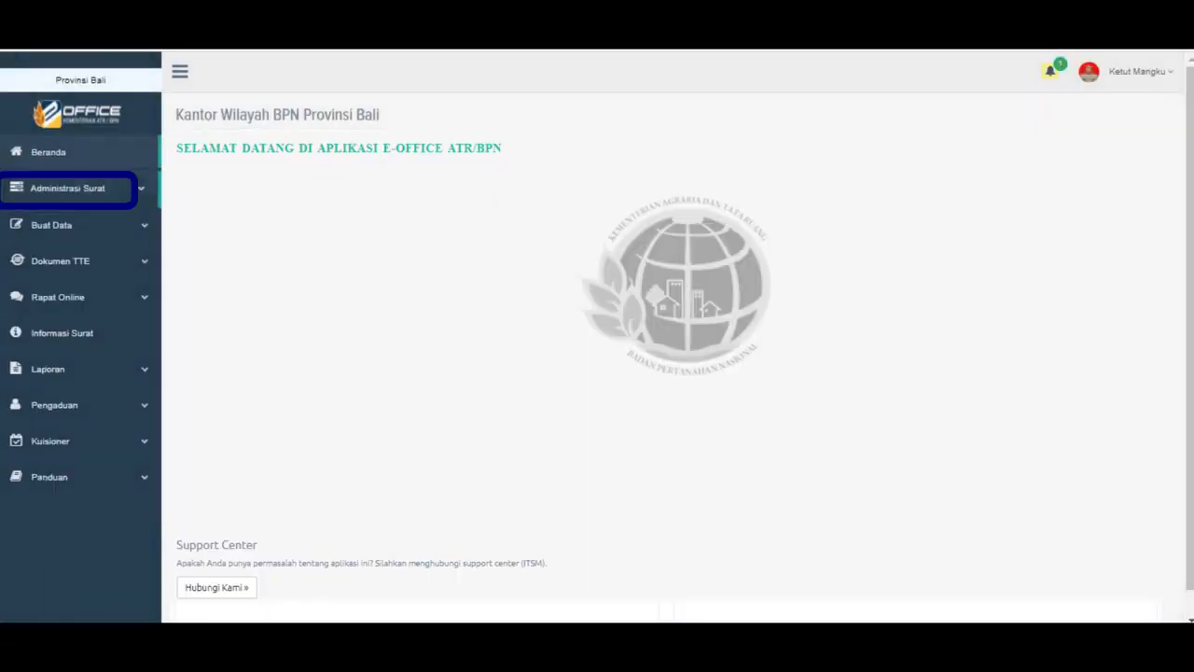
click(68, 188)
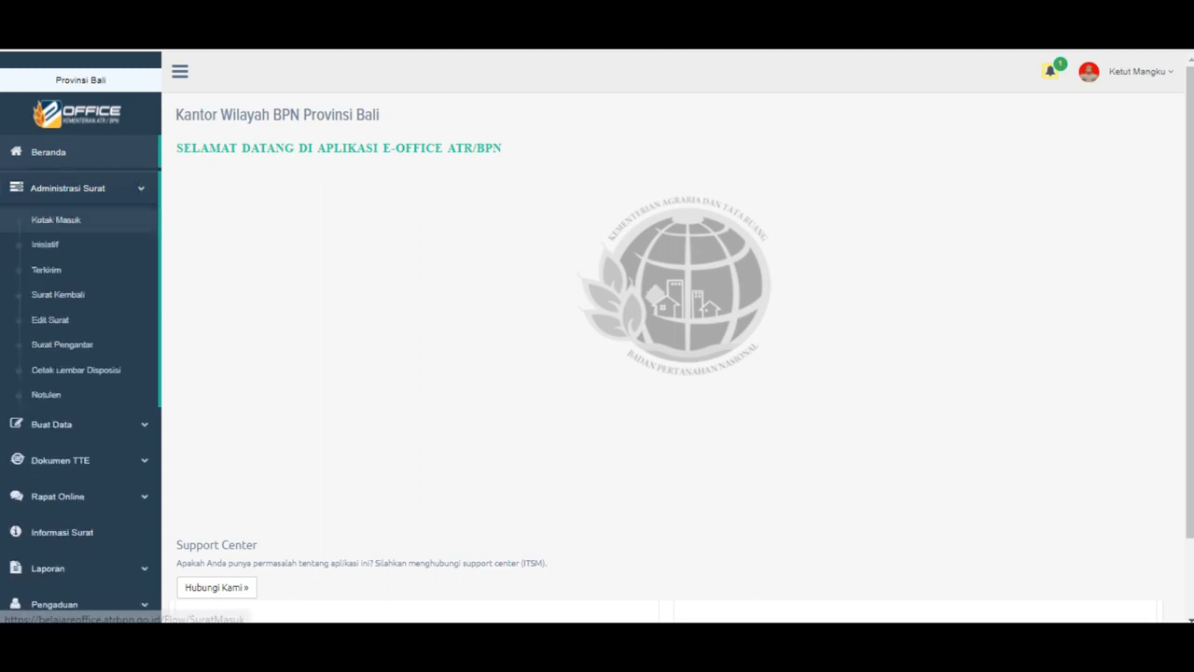
click(56, 219)
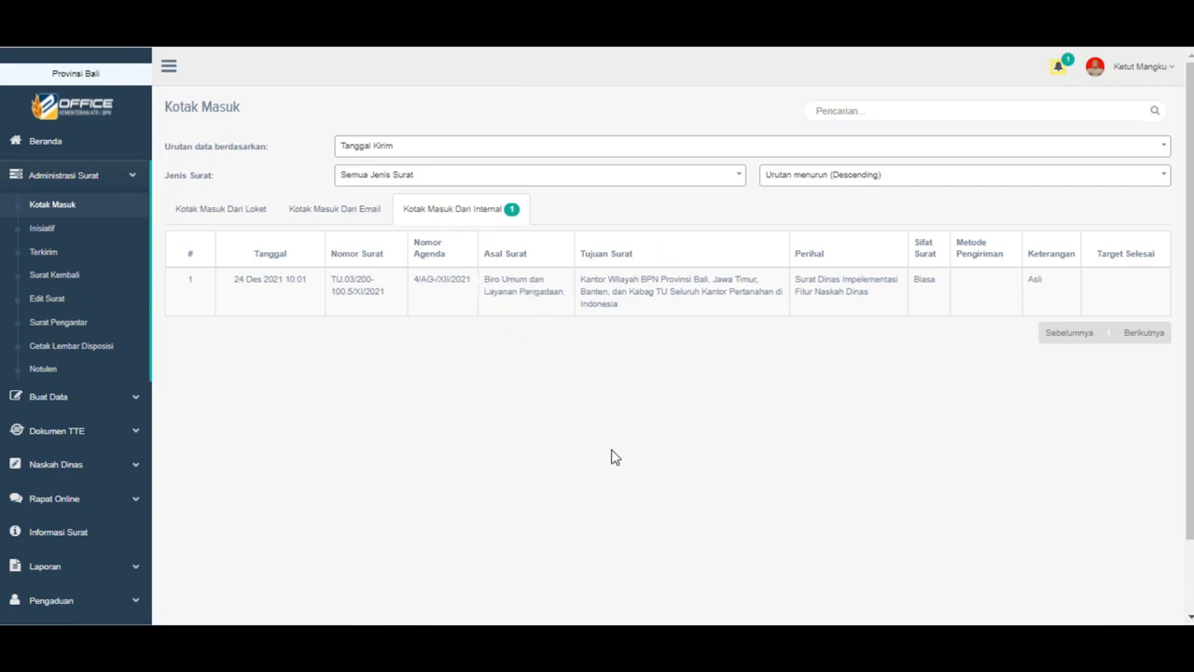
click(556, 285)
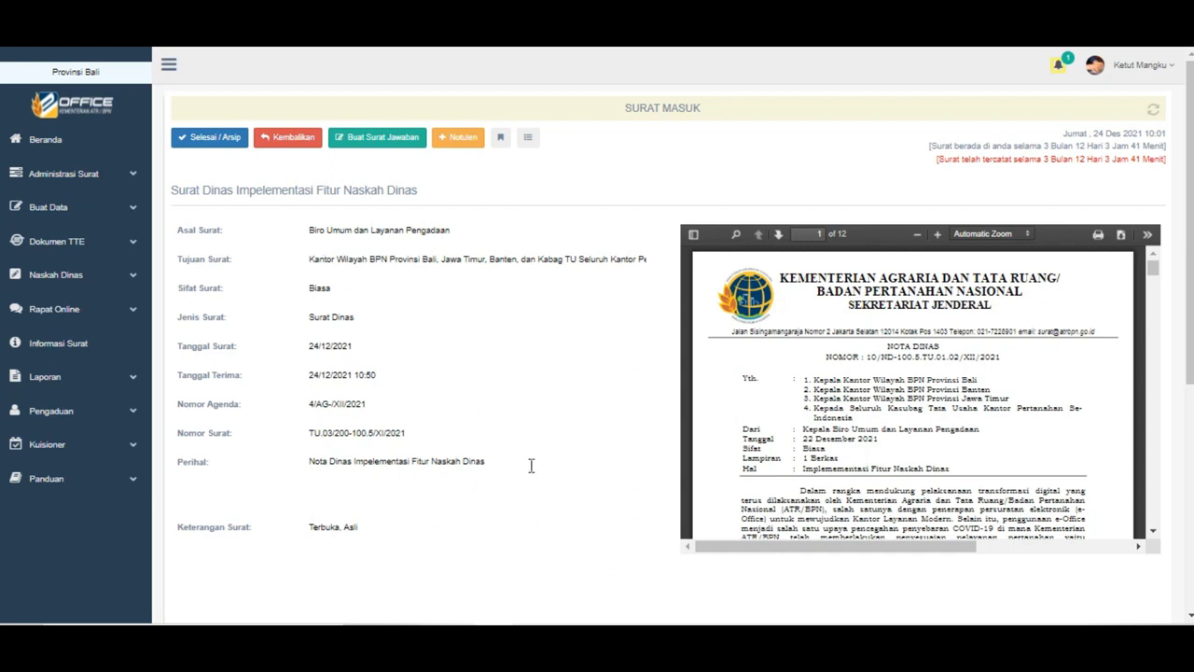
Add the Kepala Bagian Tata Usaha as a disposition recipient with the Keterangan Penanggung Jawab.
scroll(531, 466, down, 4)
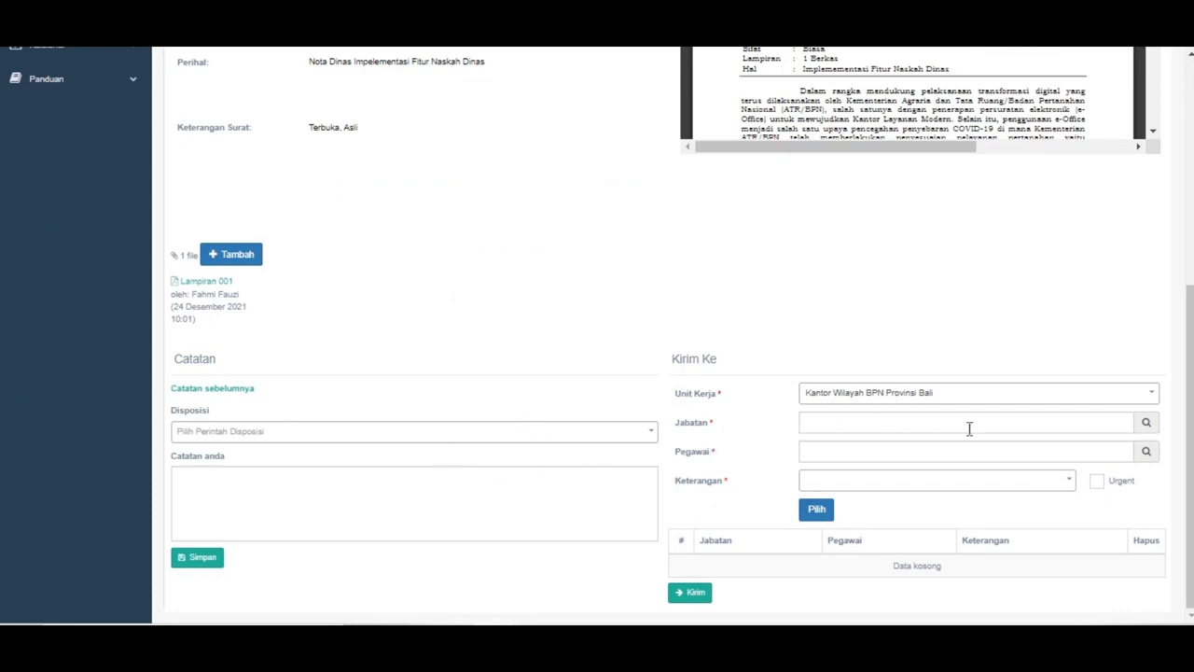
click(1146, 427)
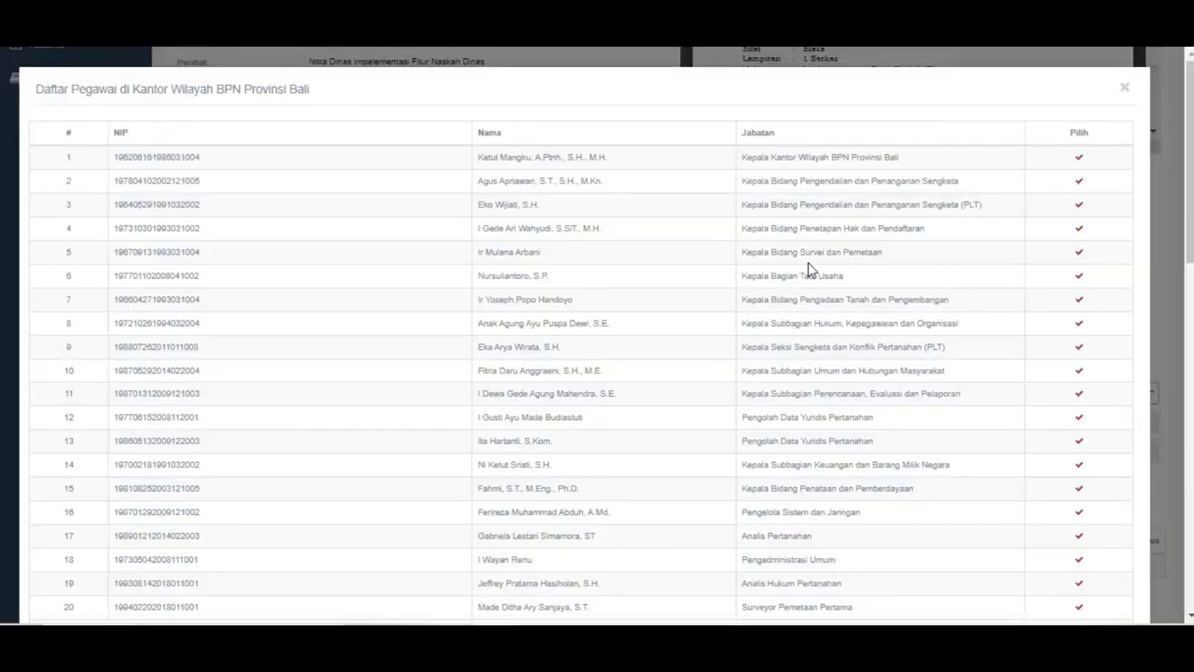
click(1079, 277)
click(901, 484)
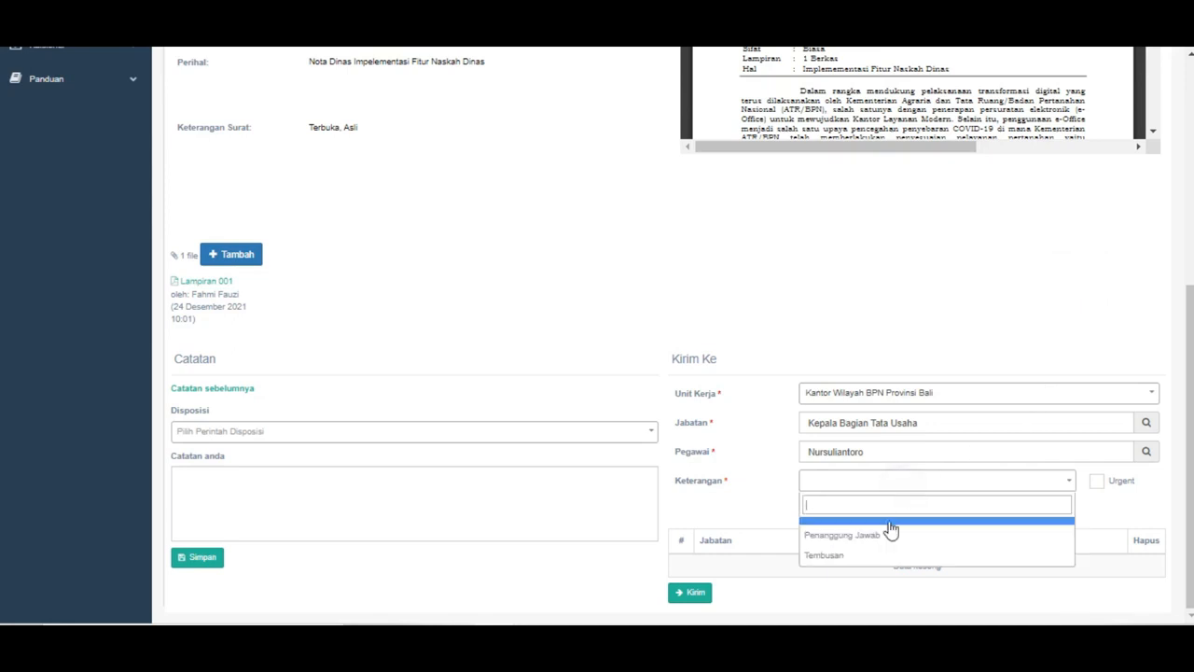
click(888, 540)
click(814, 511)
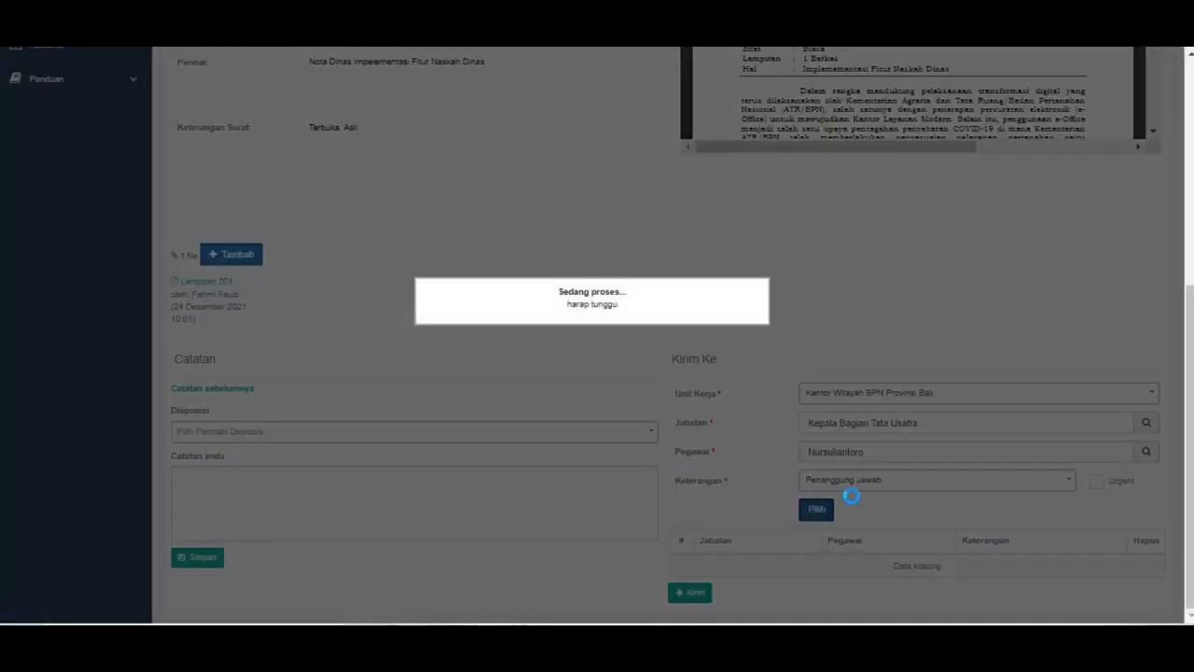
Set the Disposisi to Dibahas Bersama, enter the note "tindak lanjuti", and save the note.
click(583, 434)
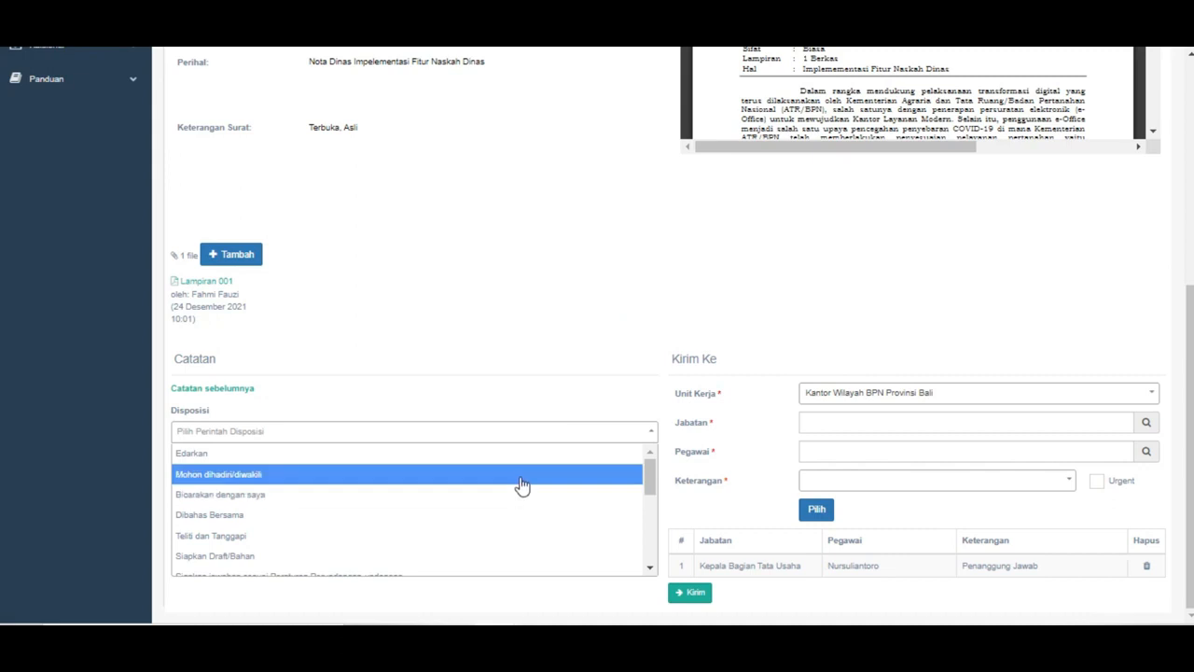
click(523, 515)
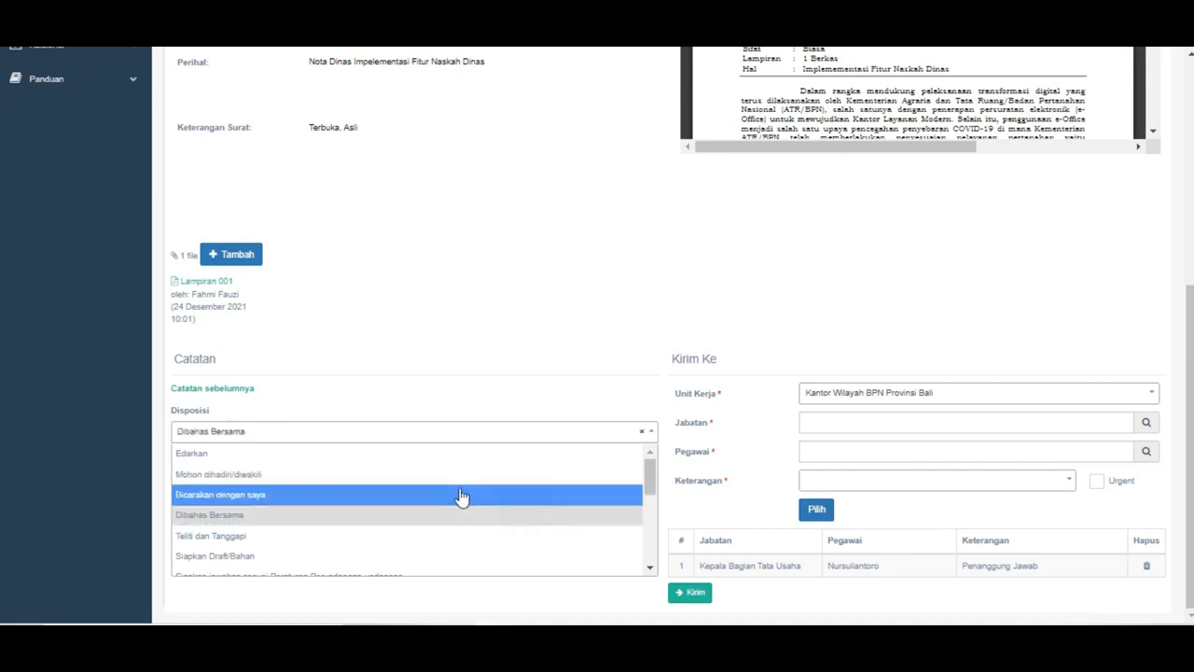
click(501, 328)
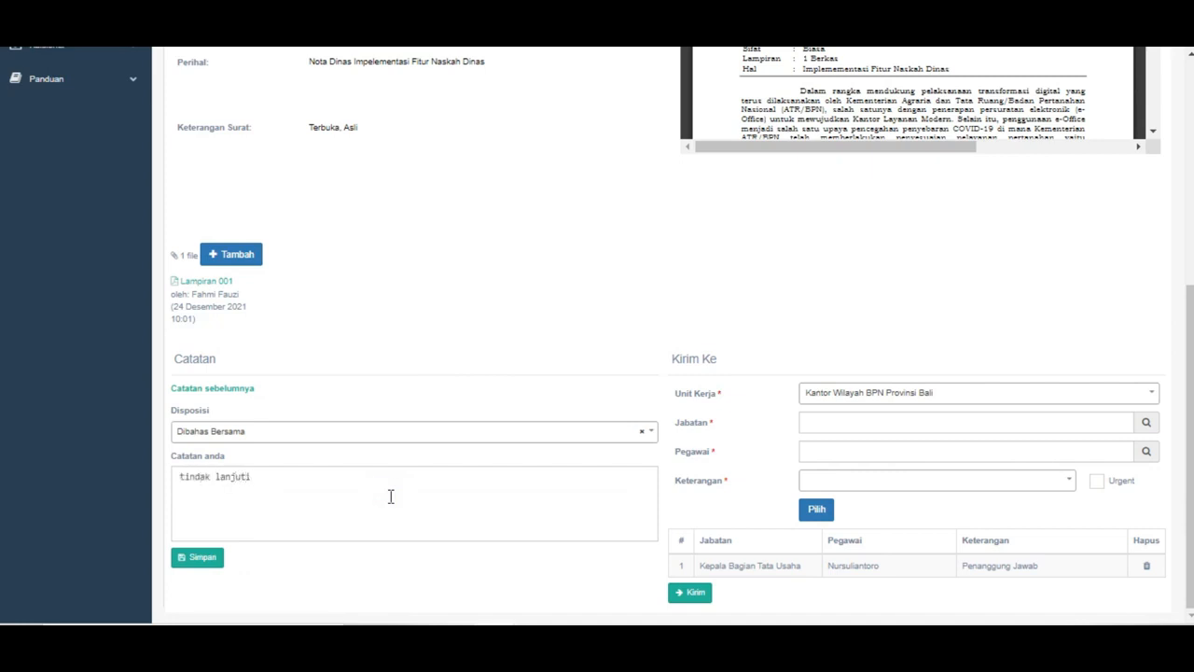
click(202, 557)
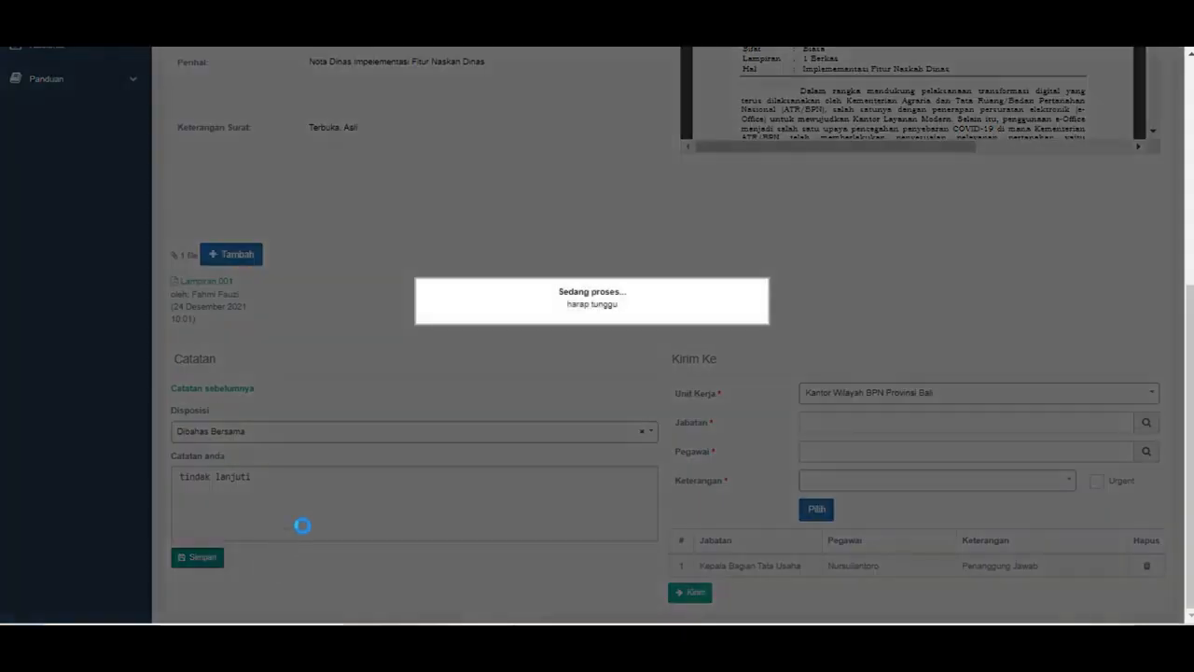
click(573, 395)
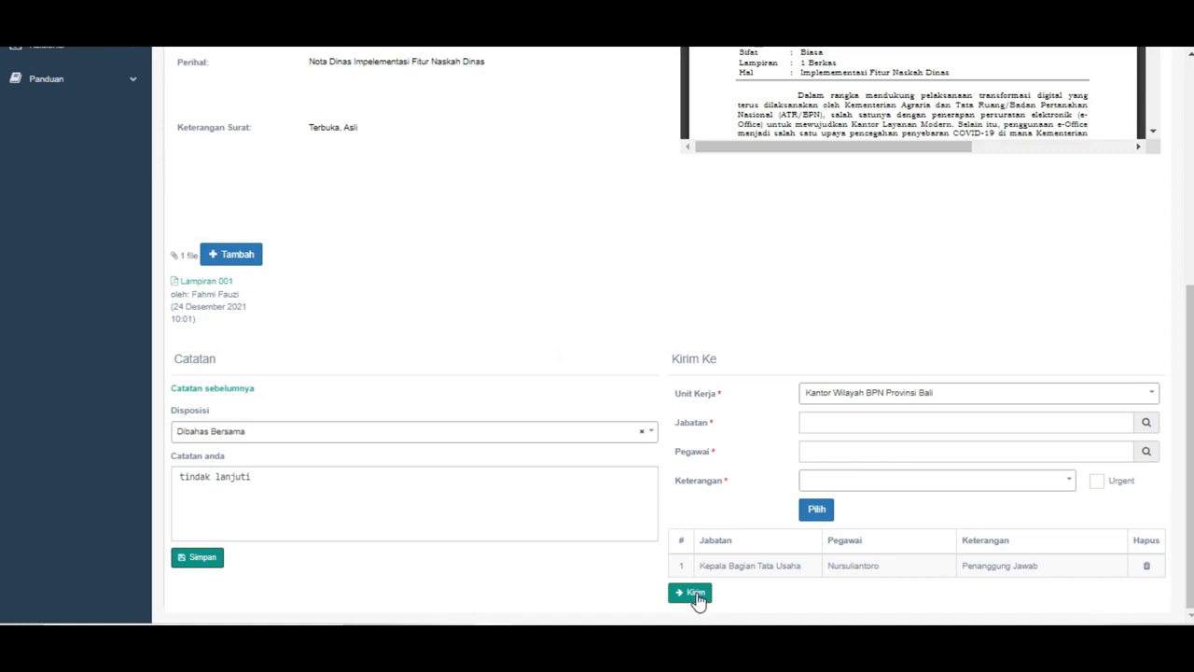
Send the letter's disposition to the Kepala Bagian Tata Usaha and confirm sending.
click(698, 598)
click(687, 595)
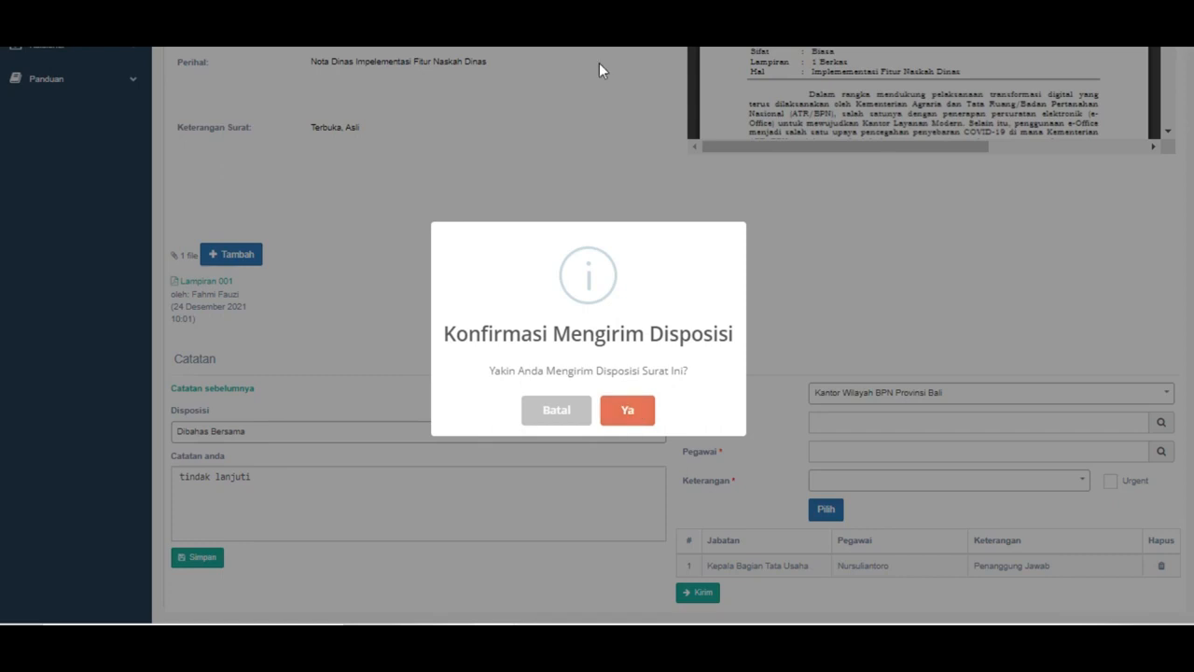
click(642, 413)
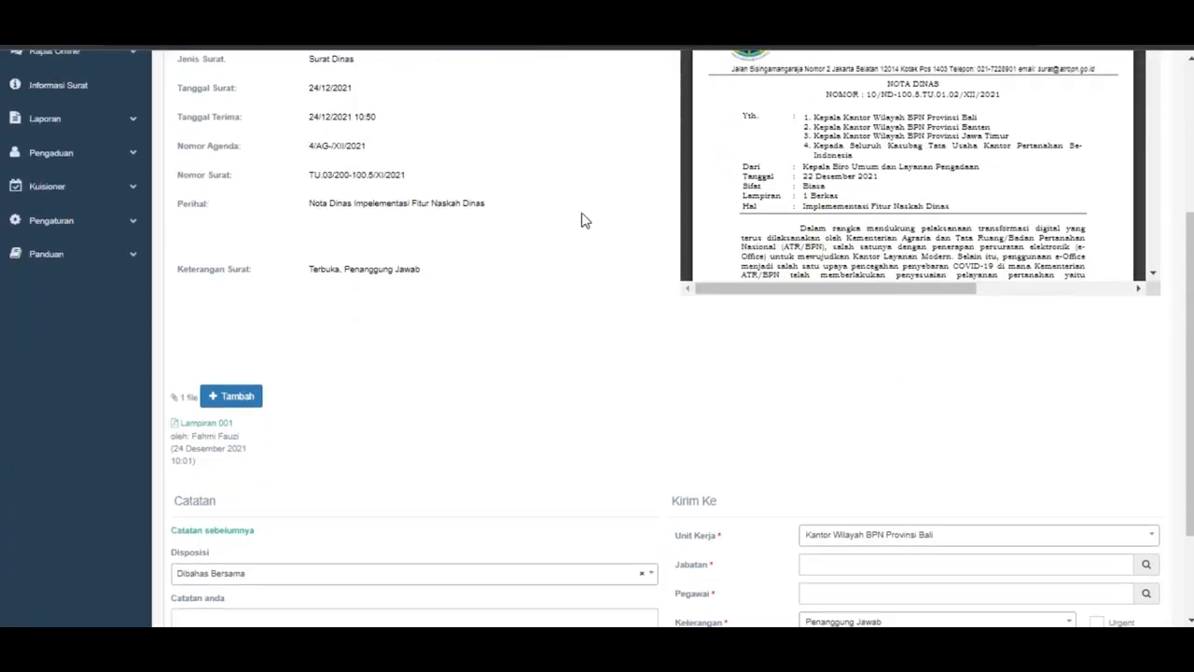
Add the Kepala Subbagian Umum dan Hubungan Masyarakat as a disposition recipient with the Keterangan Penanggung Jawab.
scroll(584, 218, up, 5)
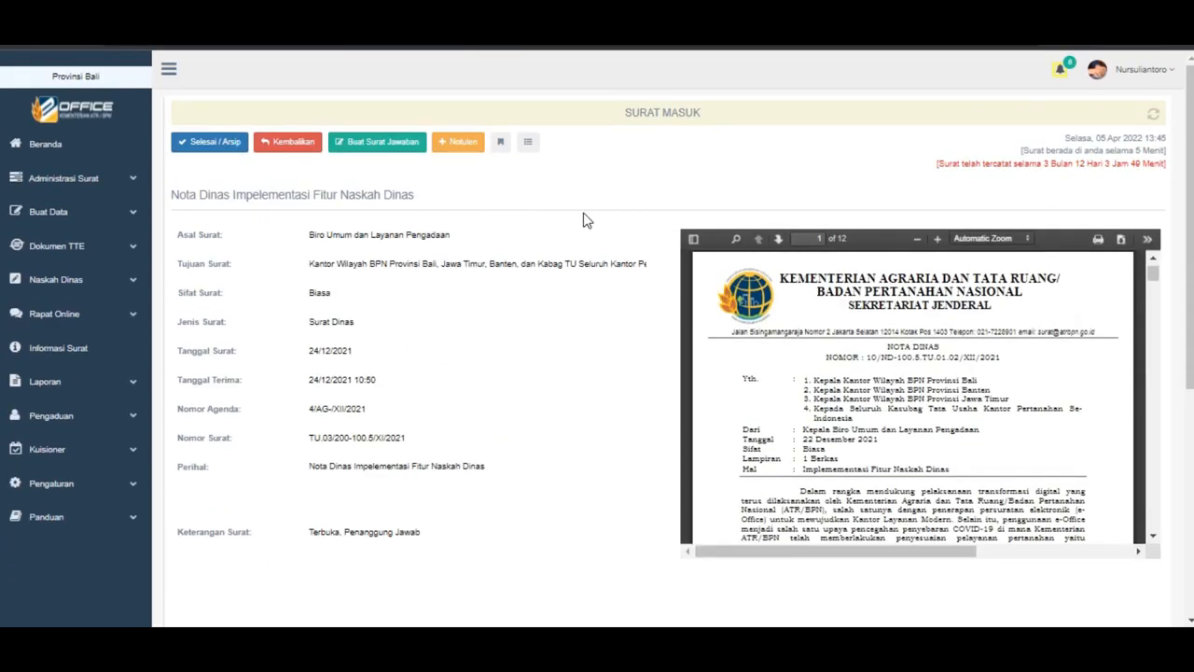
scroll(546, 349, down, 2)
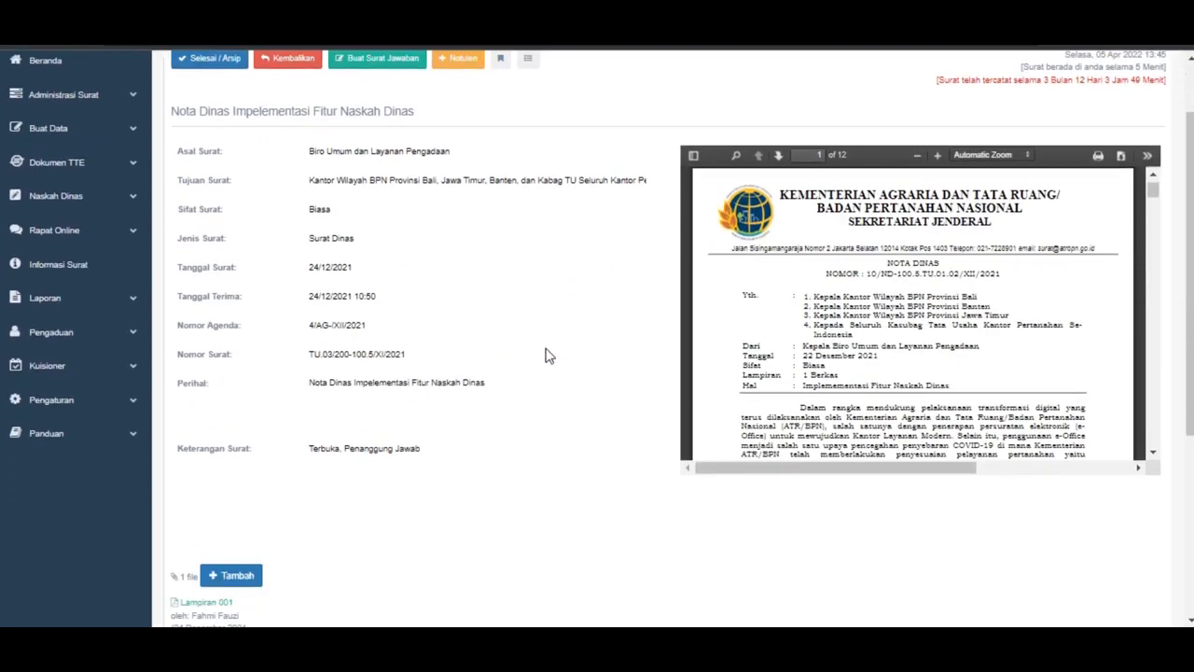
scroll(547, 349, down, 3)
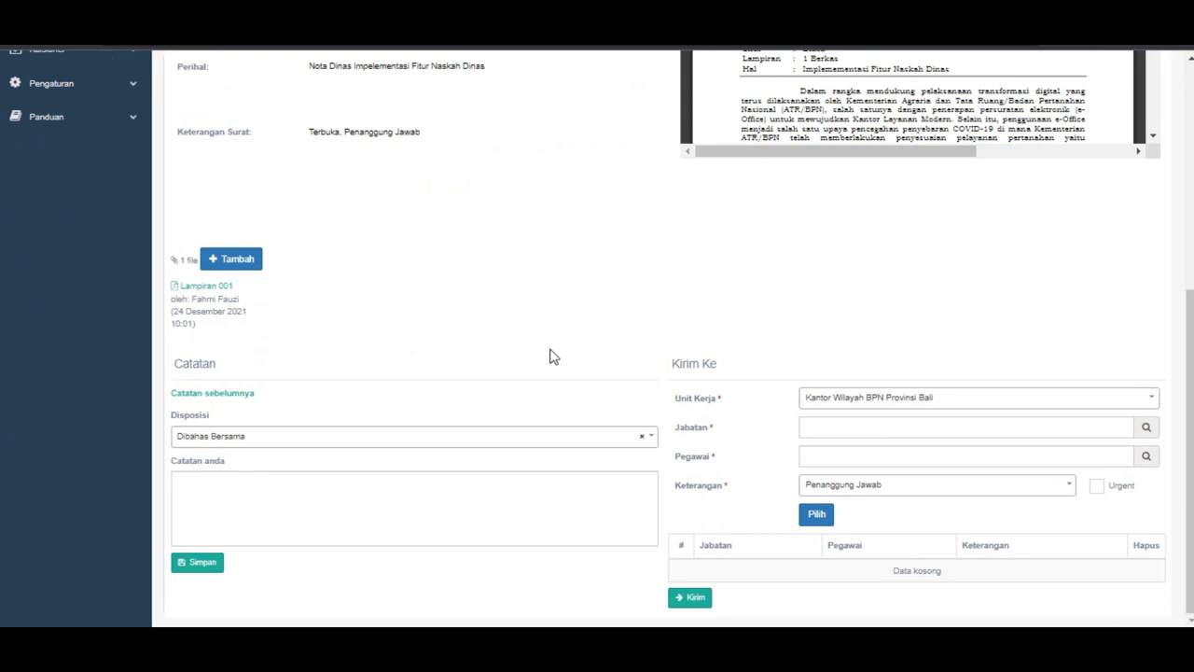
click(1147, 427)
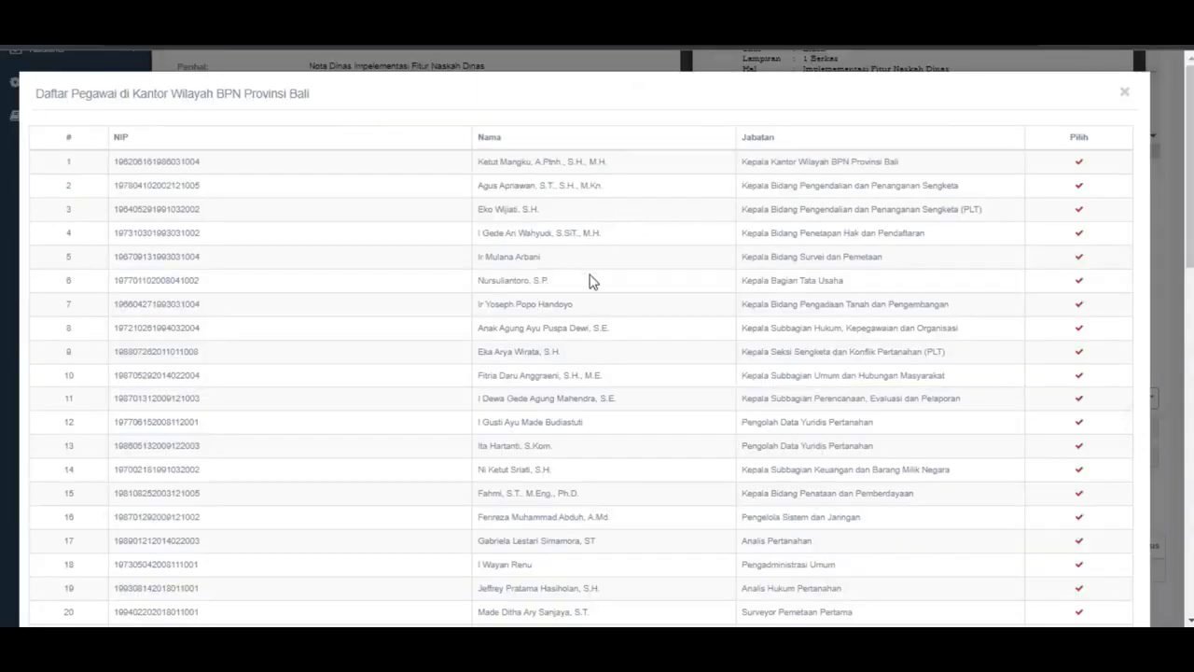
scroll(590, 282, down, 1)
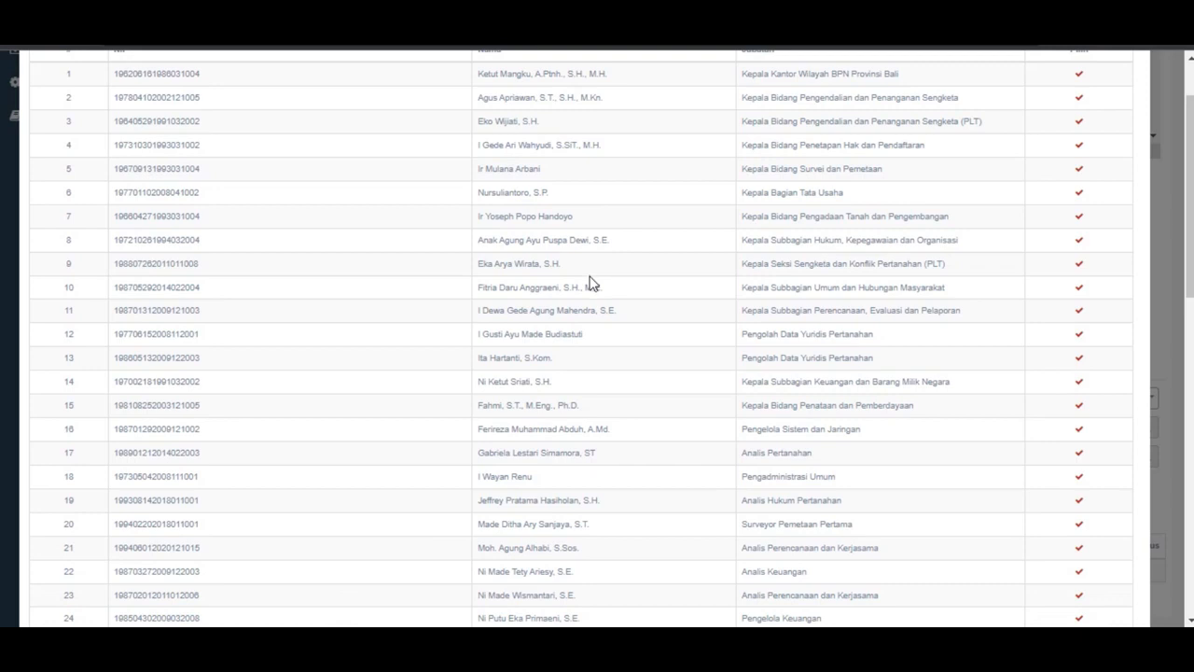
click(1079, 293)
scroll(933, 432, up, 1)
scroll(903, 480, down, 1)
scroll(576, 429, up, 4)
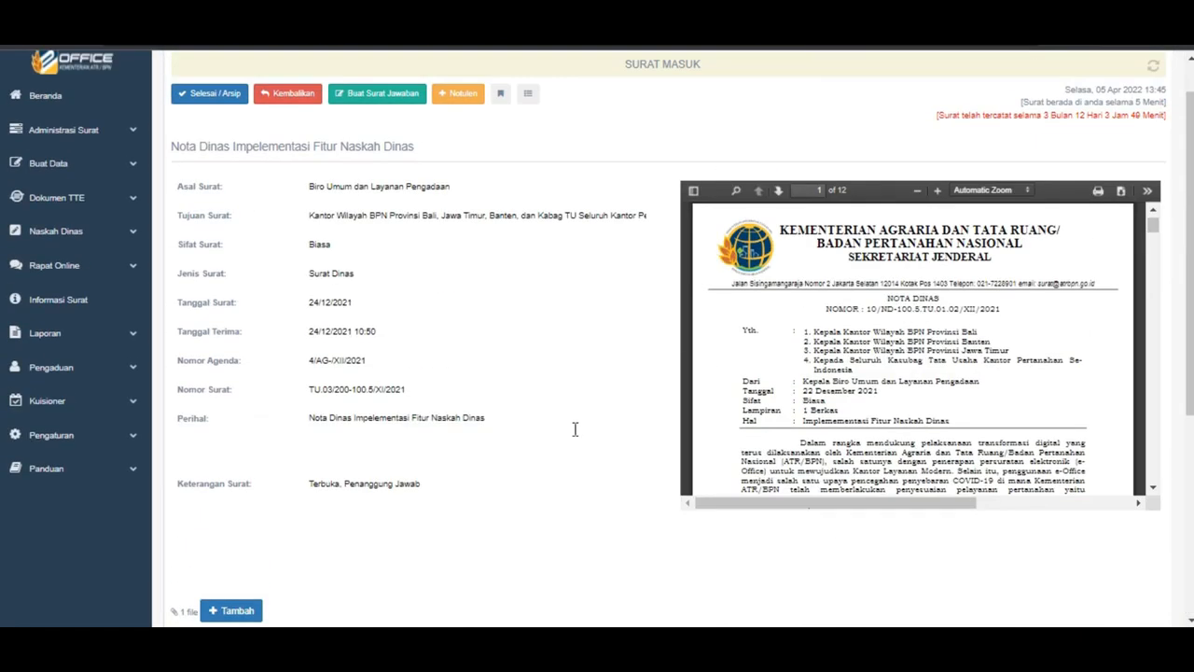
scroll(727, 499, down, 4)
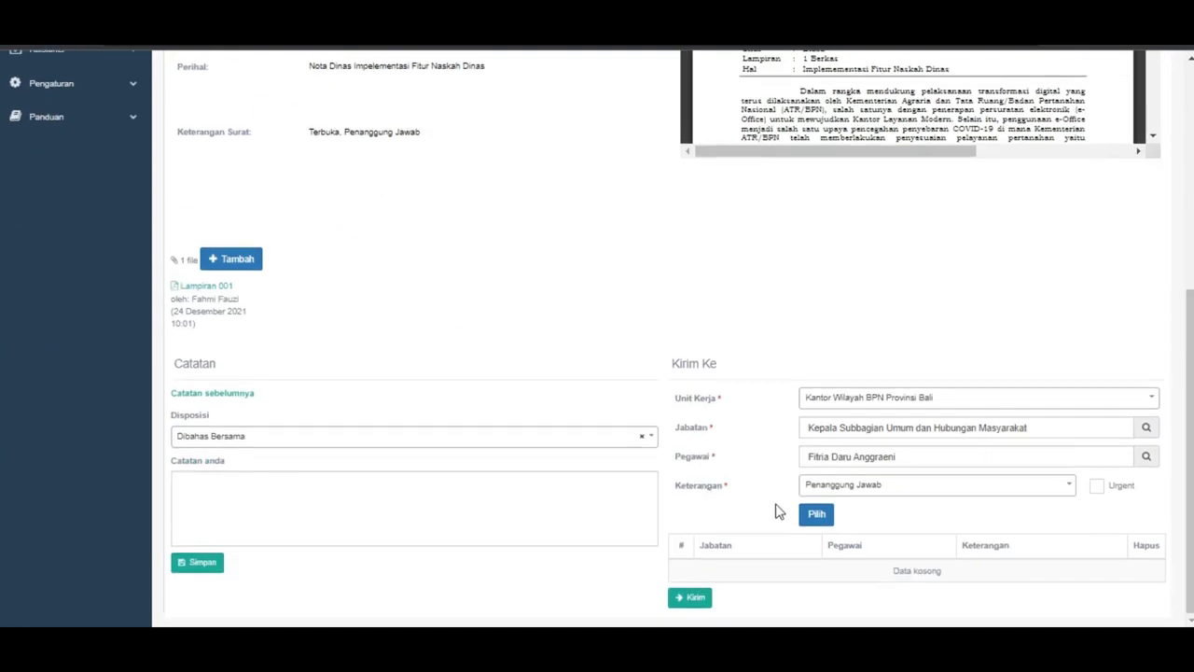
click(817, 516)
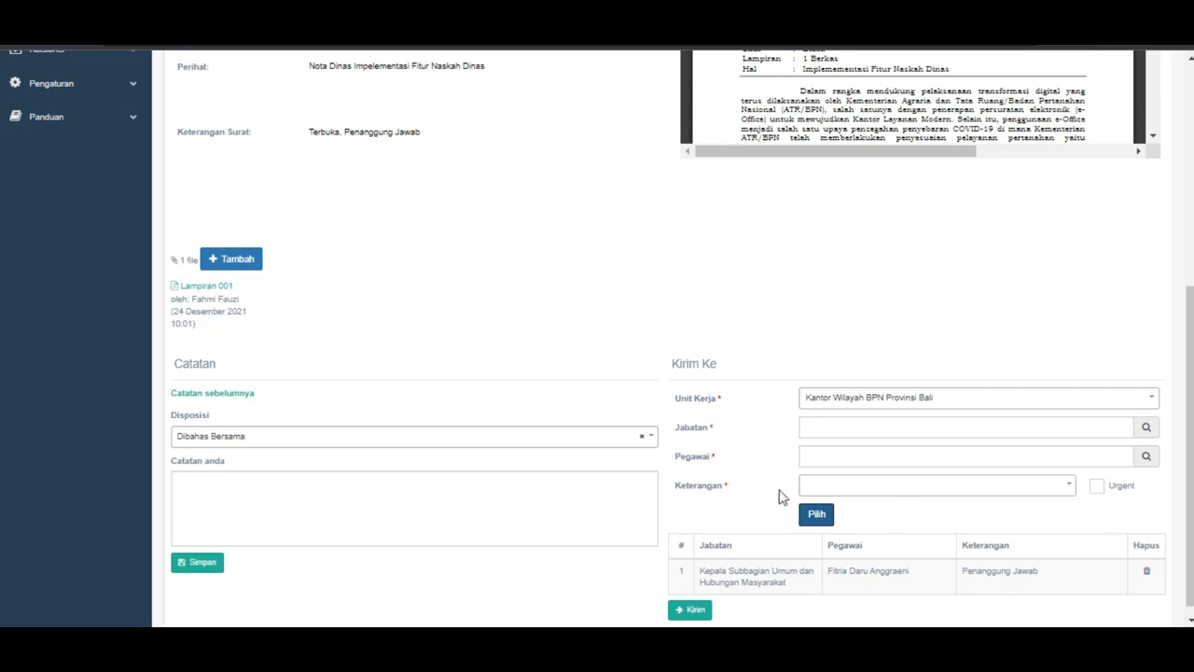
Select Dibahas Bersama as the Disposisi instruction for the letter.
scroll(781, 496, up, 1)
scroll(590, 514, down, 1)
click(569, 484)
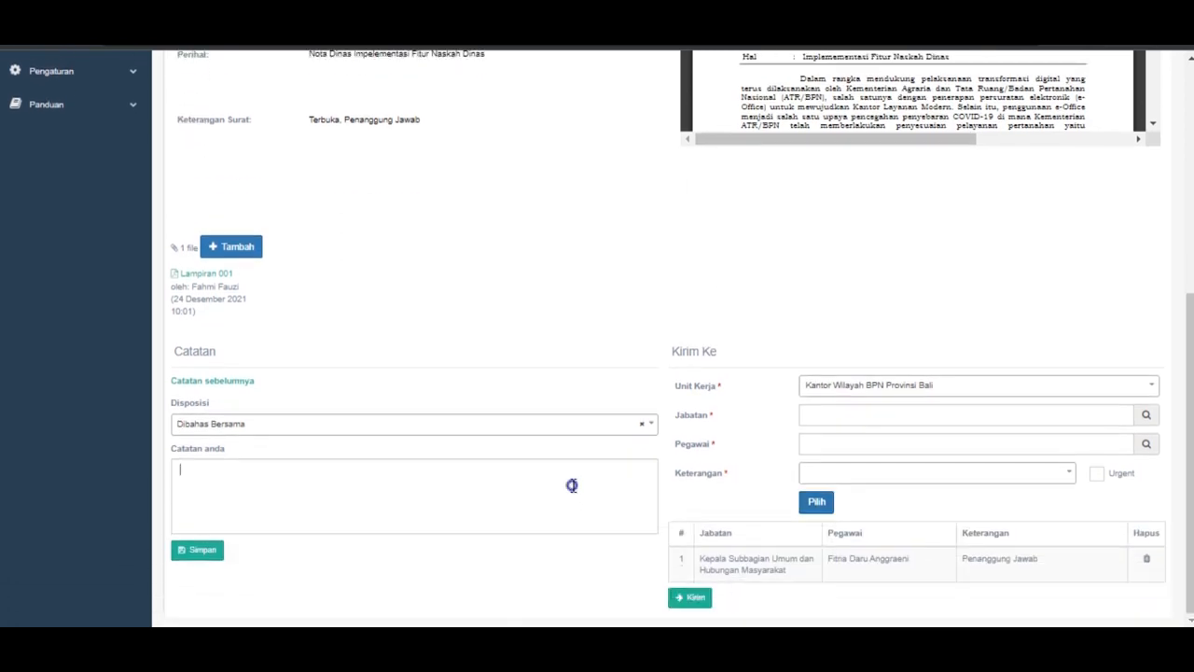
scroll(573, 485, up, 3)
scroll(572, 485, down, 3)
click(370, 425)
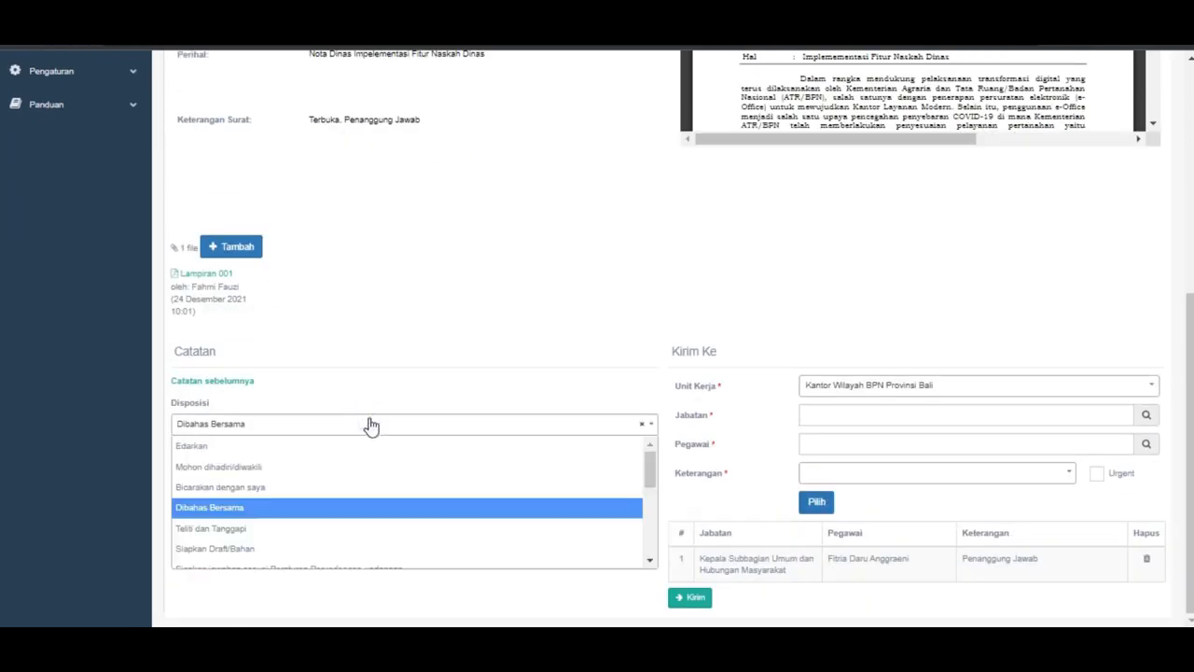
click(360, 509)
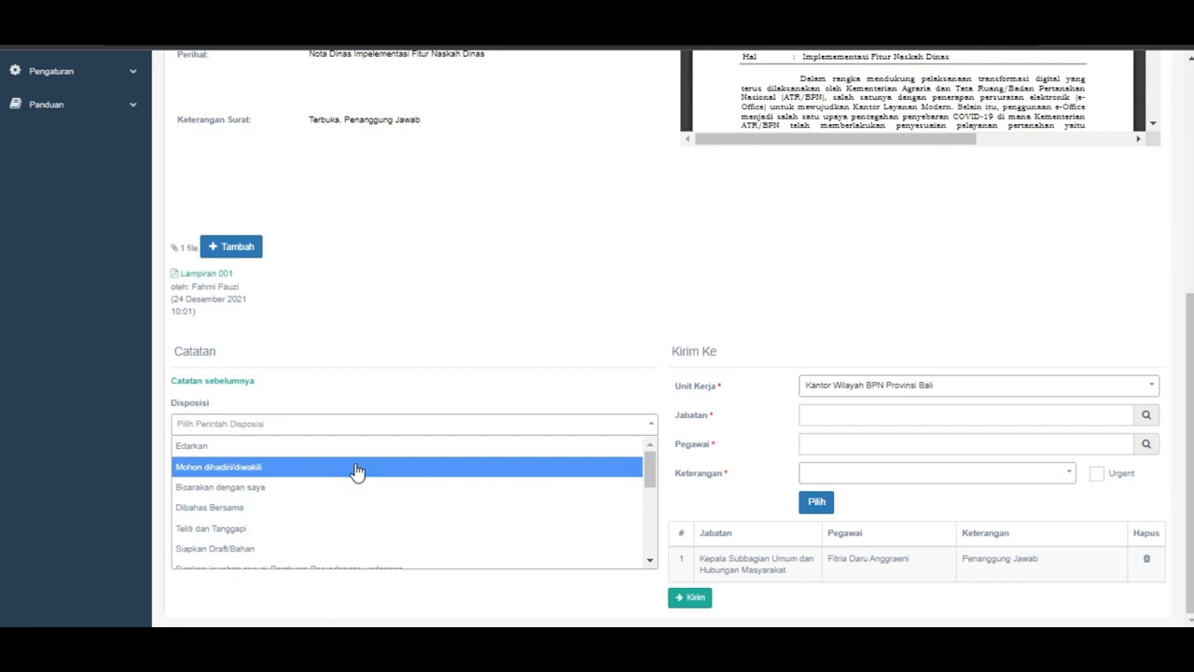
click(367, 511)
click(365, 510)
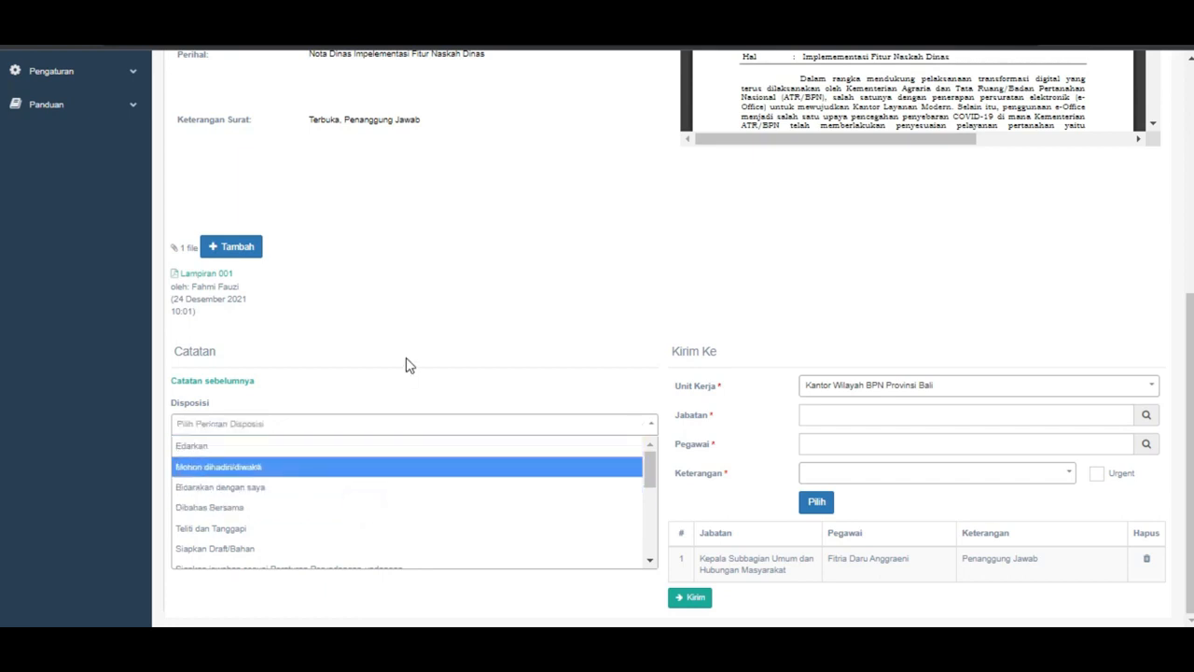
click(383, 505)
click(495, 301)
Enter the disposition note "kita bahas bersama" and save it.
click(427, 477)
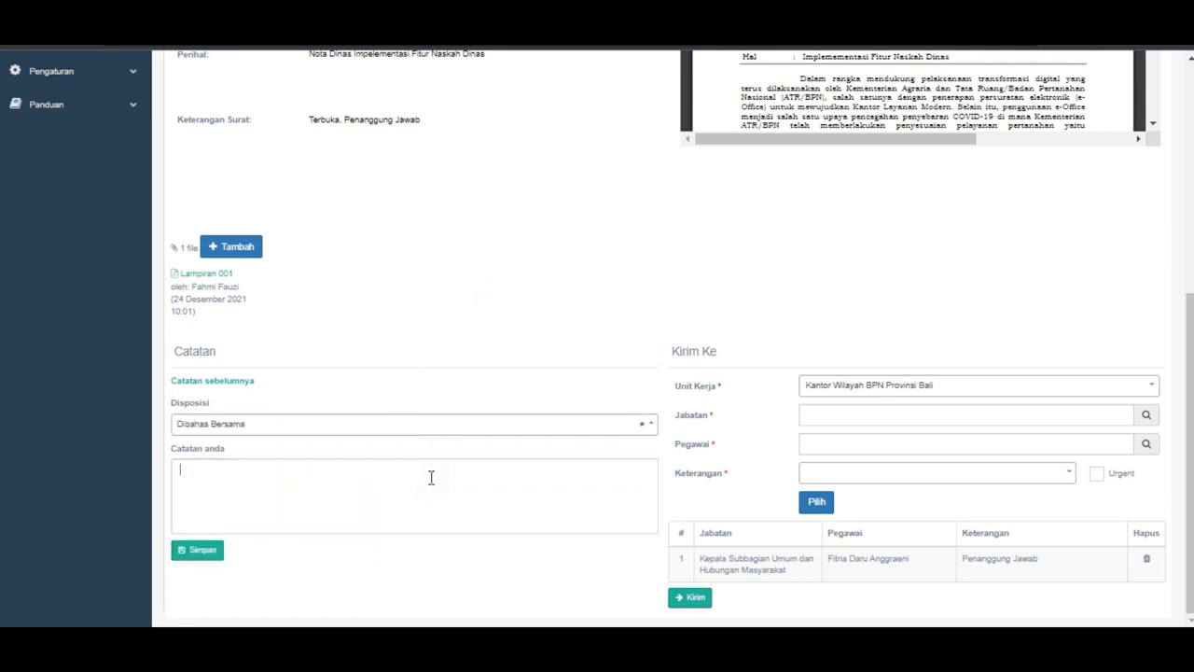
text(kita bahas bersama)
scroll(302, 387, up, 5)
scroll(327, 376, down, 2)
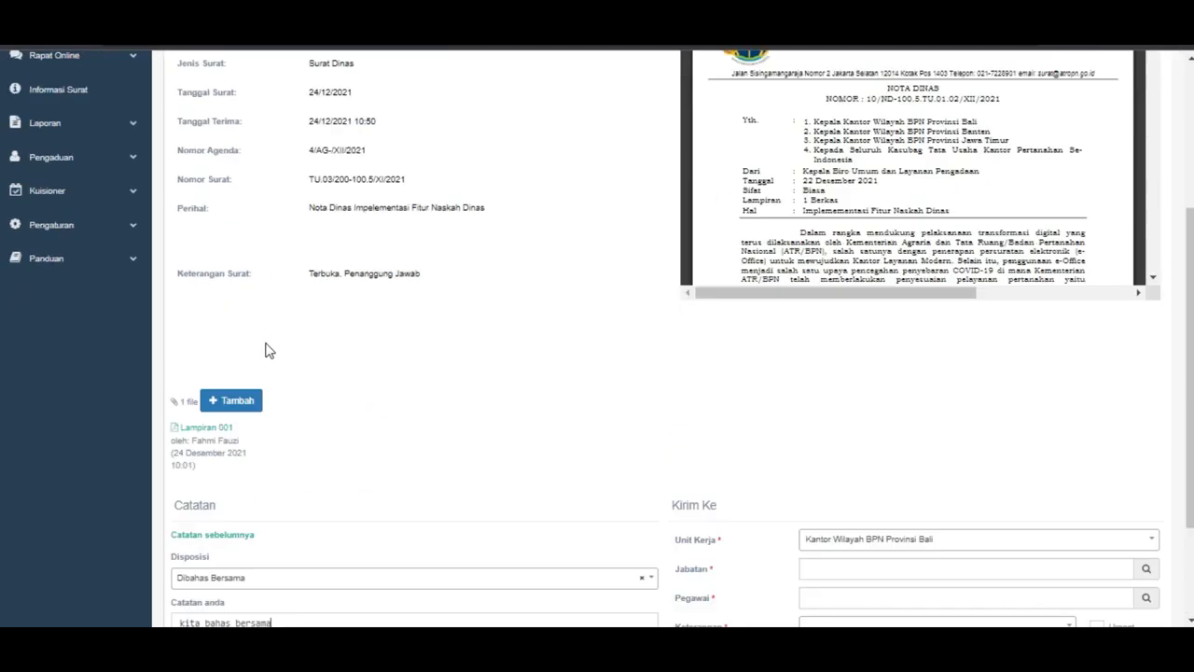
scroll(266, 350, down, 2)
click(201, 551)
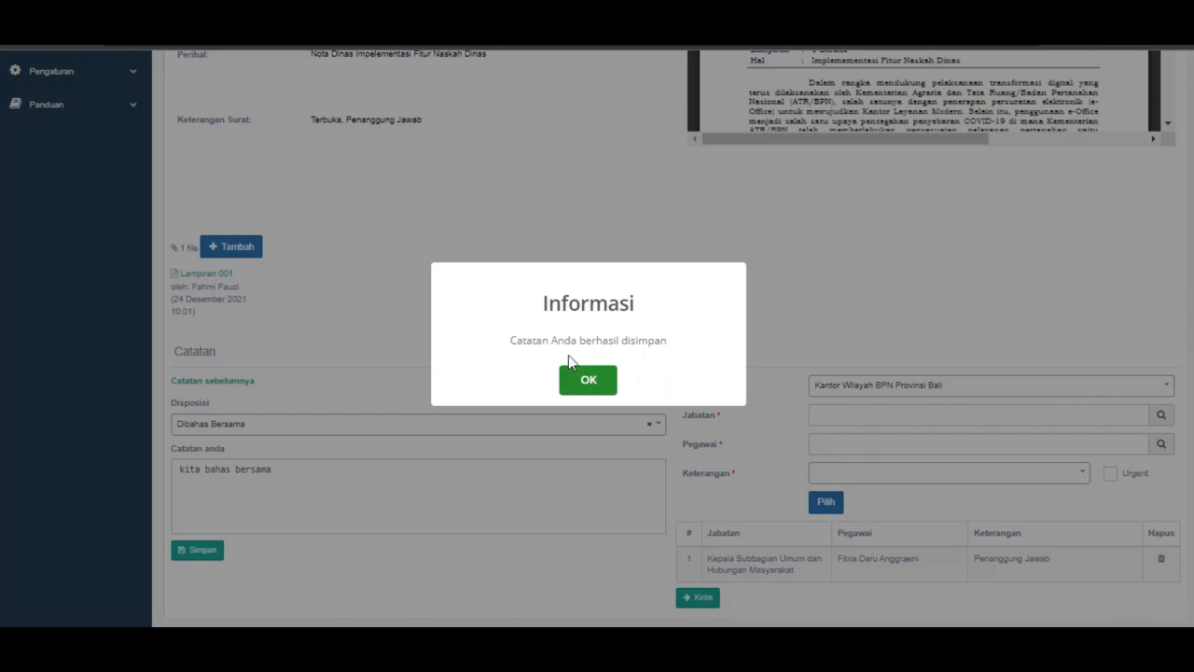
click(604, 389)
Send the letter's disposition to the Kepala Subbagian Umum dan Hubungan Masyarakat and confirm sending.
click(643, 414)
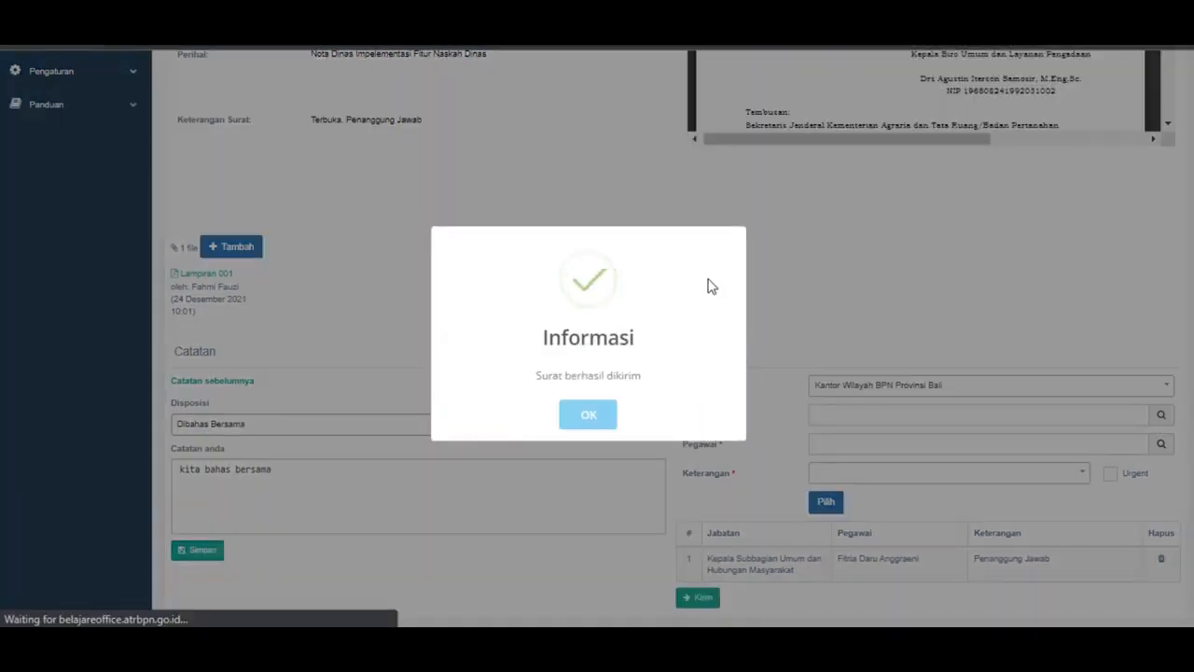
click(590, 418)
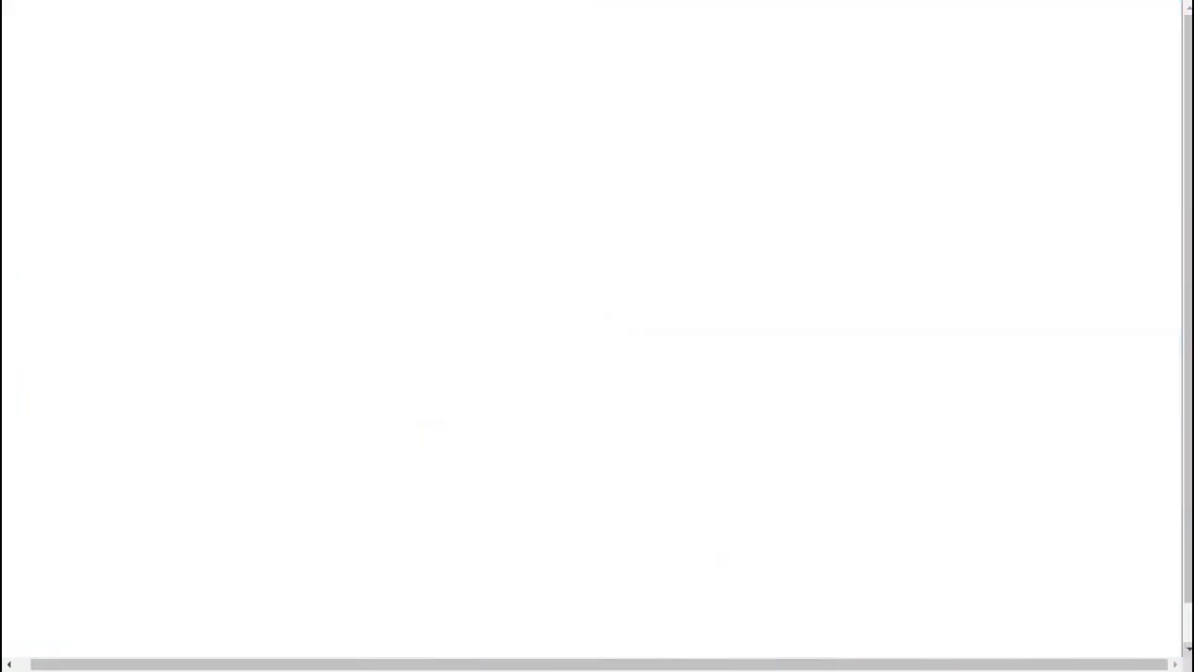
Log in as the Kepala Subbagian Umum dan Hubungan Masyarakat and open the disposed letter from the internal Kotak Masuk.
click(744, 424)
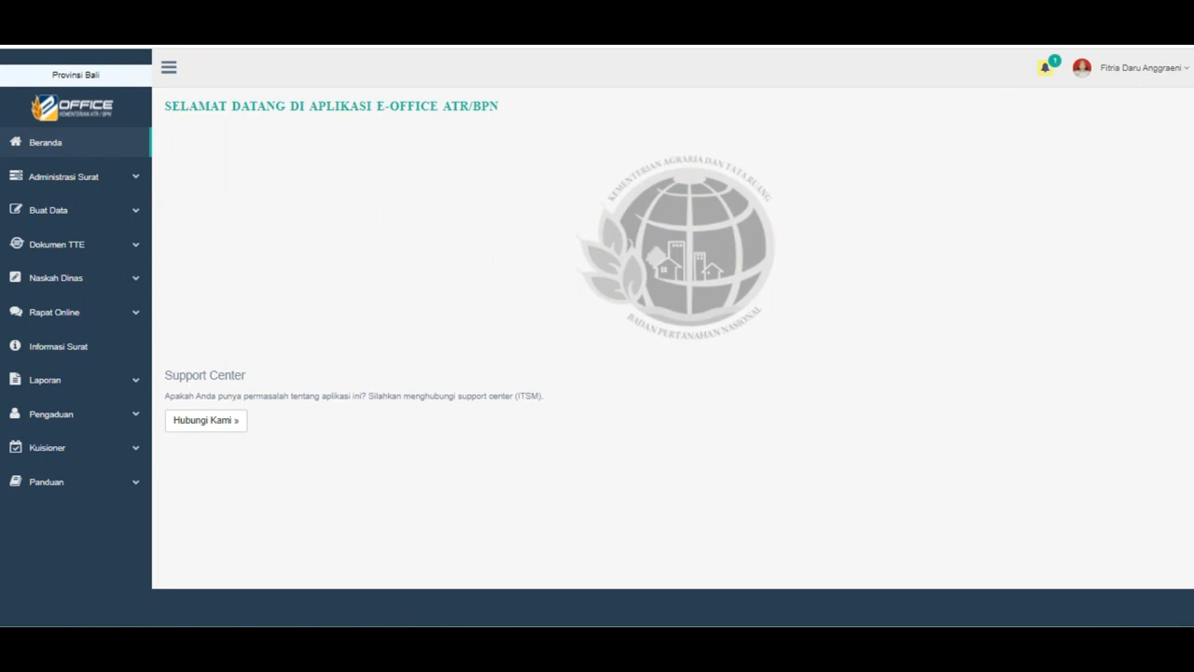
click(101, 175)
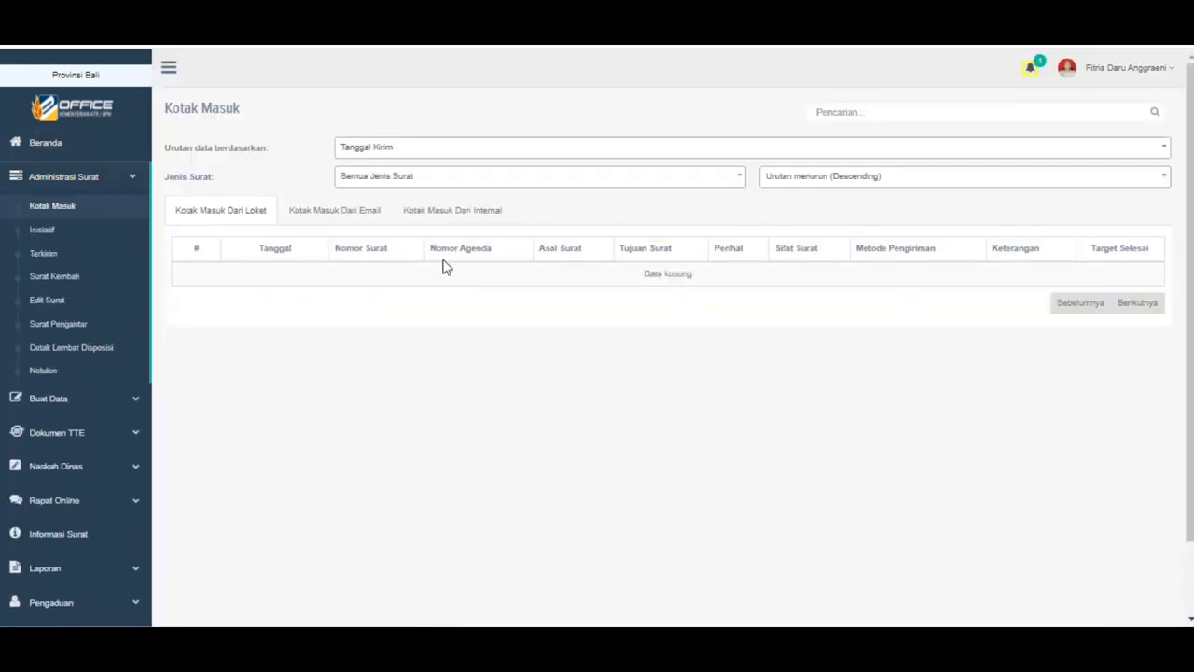
click(448, 217)
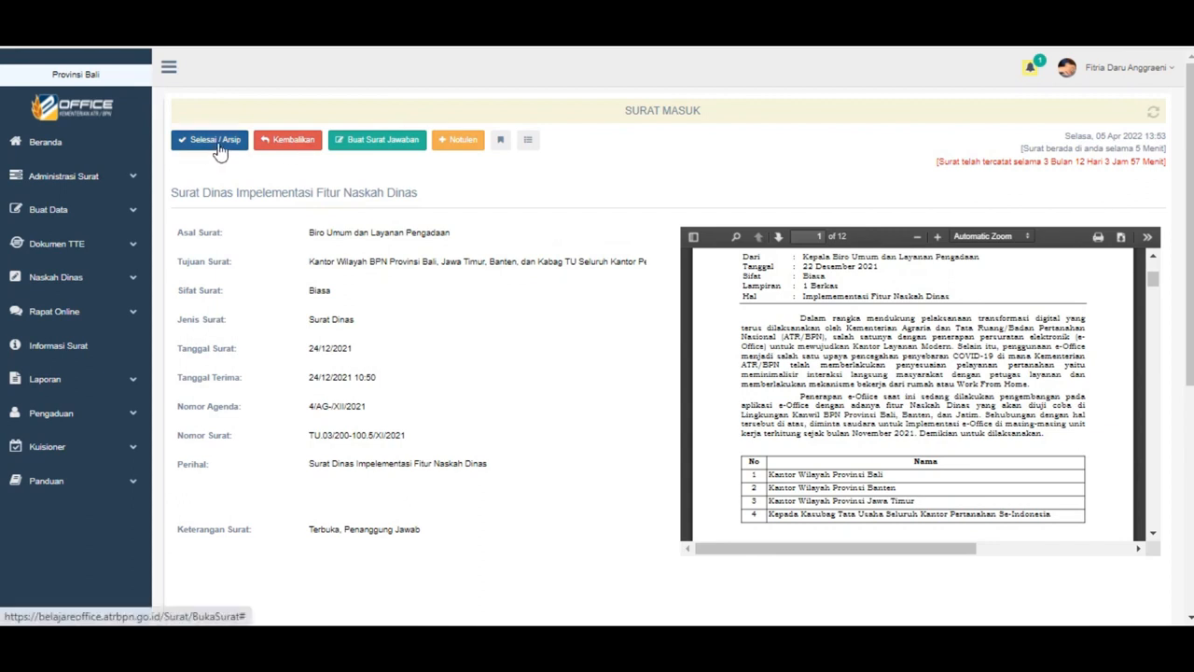
Archive the letter as finished with the note "sudah ditindaklanjuti" and confirm.
click(219, 148)
click(624, 347)
text(S)
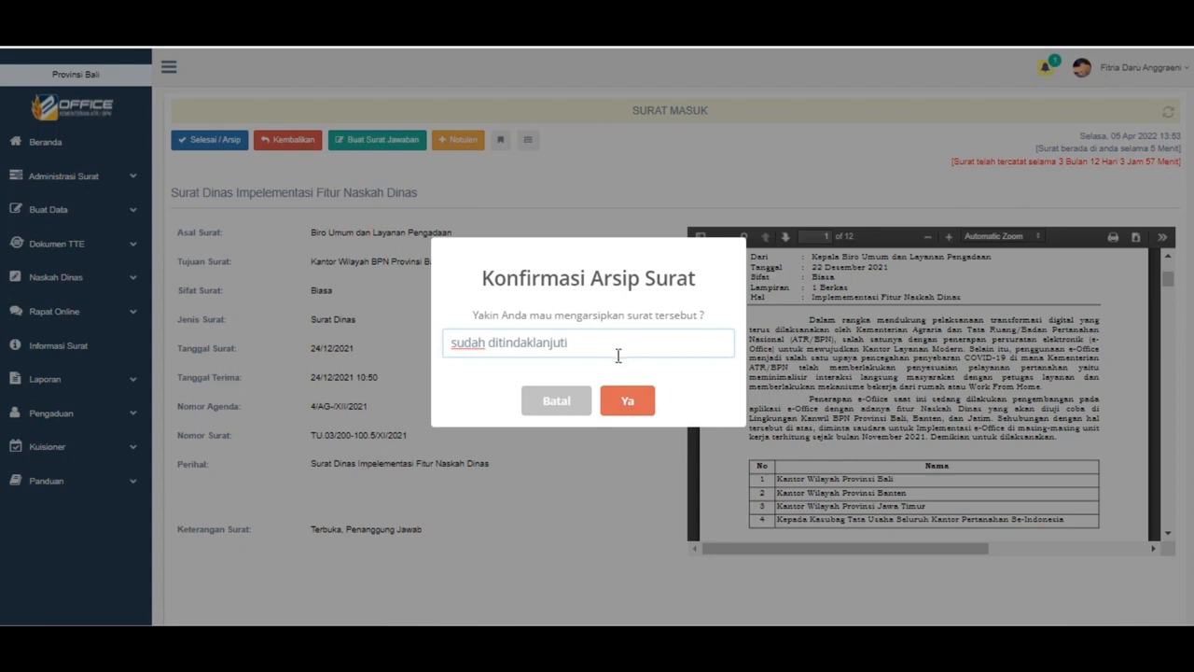
click(616, 402)
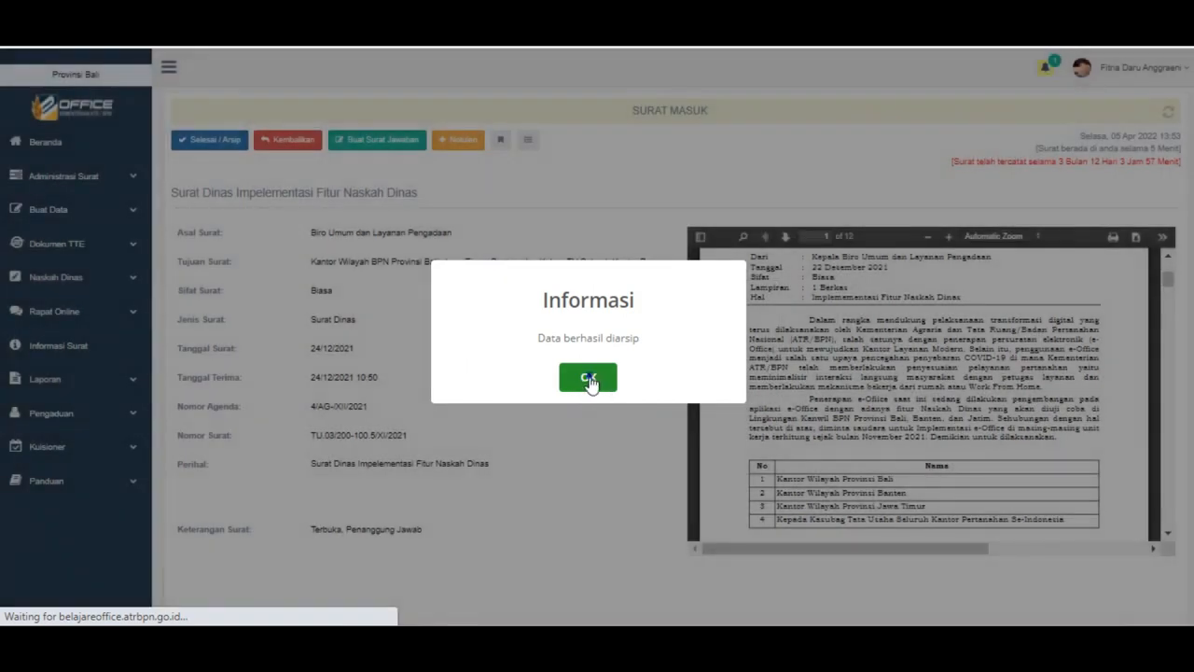
click(588, 378)
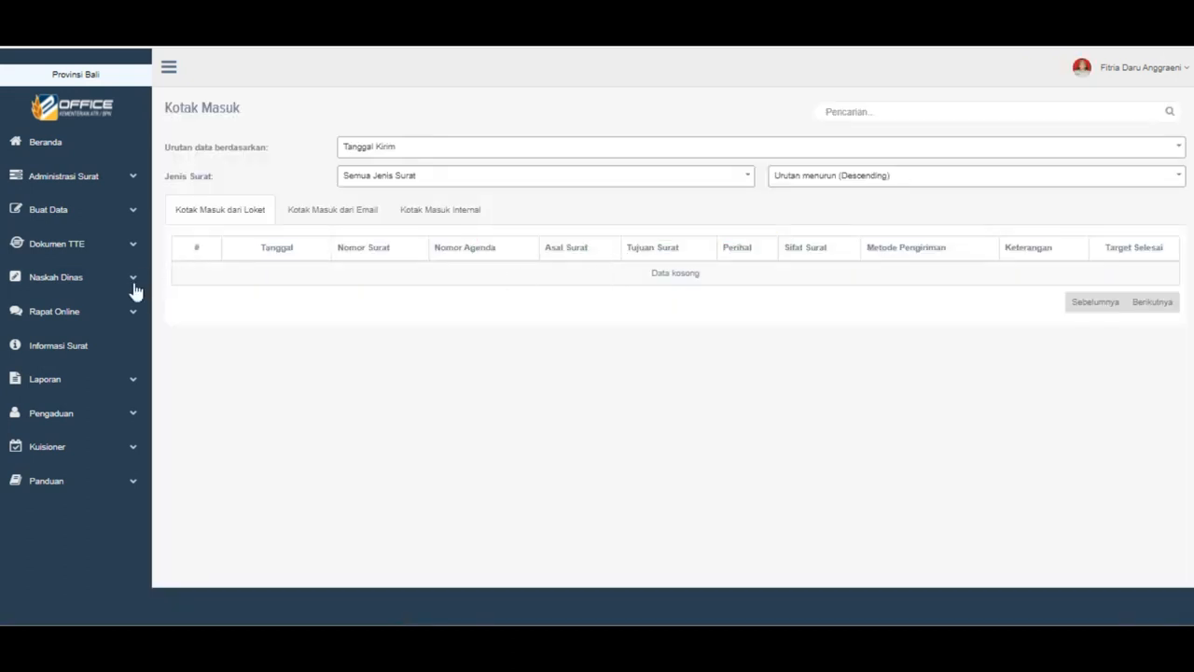
Open the Nota Dinas Impelementasi Fitur Naskah Dinas letter in Informasi Surat and examine its details and Perjalanan Surat history.
click(110, 357)
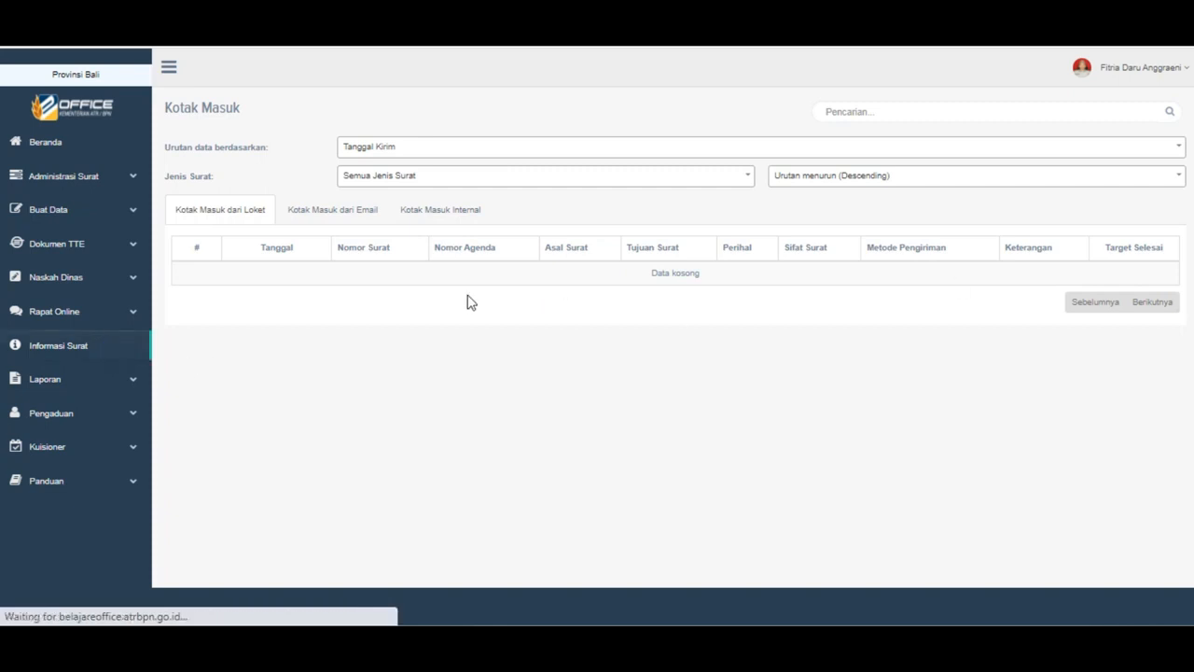
click(1050, 142)
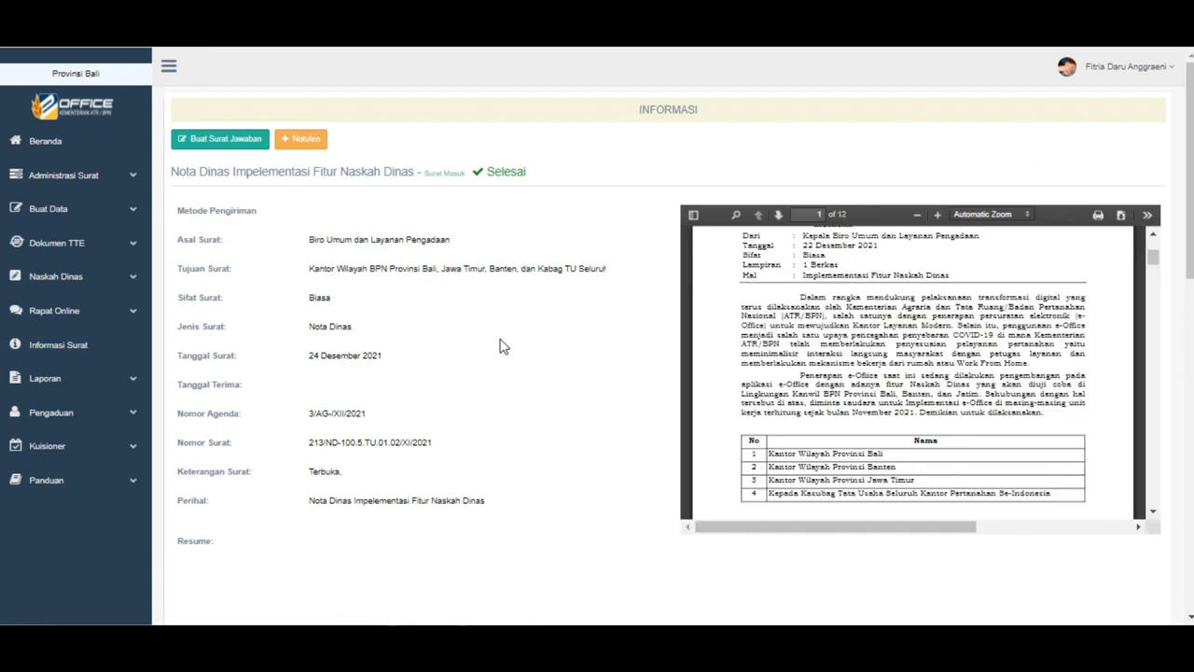
scroll(501, 342, down, 5)
scroll(496, 347, up, 2)
scroll(490, 355, down, 10)
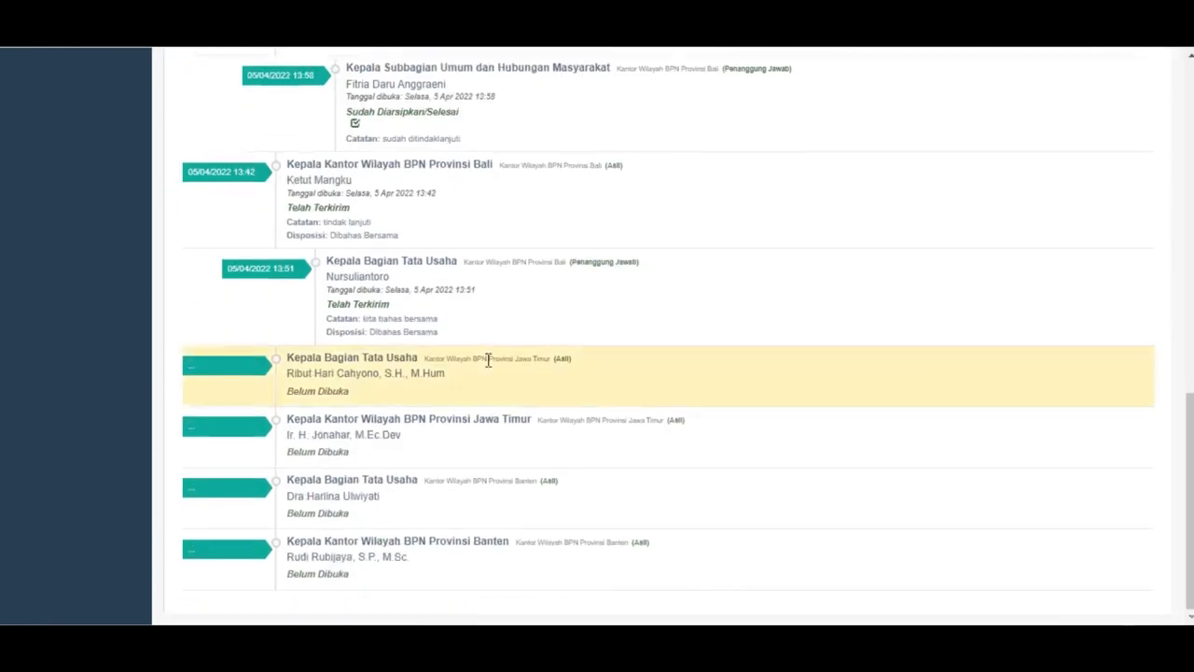
scroll(487, 361, up, 4)
scroll(488, 360, down, 1)
scroll(487, 360, down, 1)
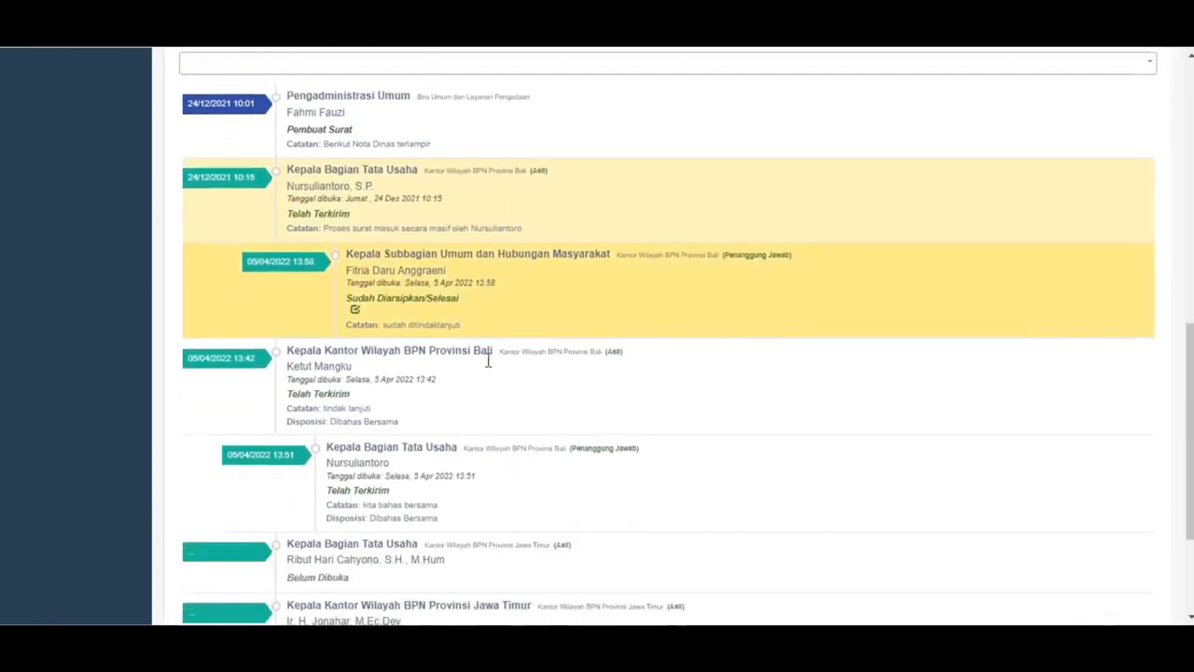
scroll(487, 366, up, 6)
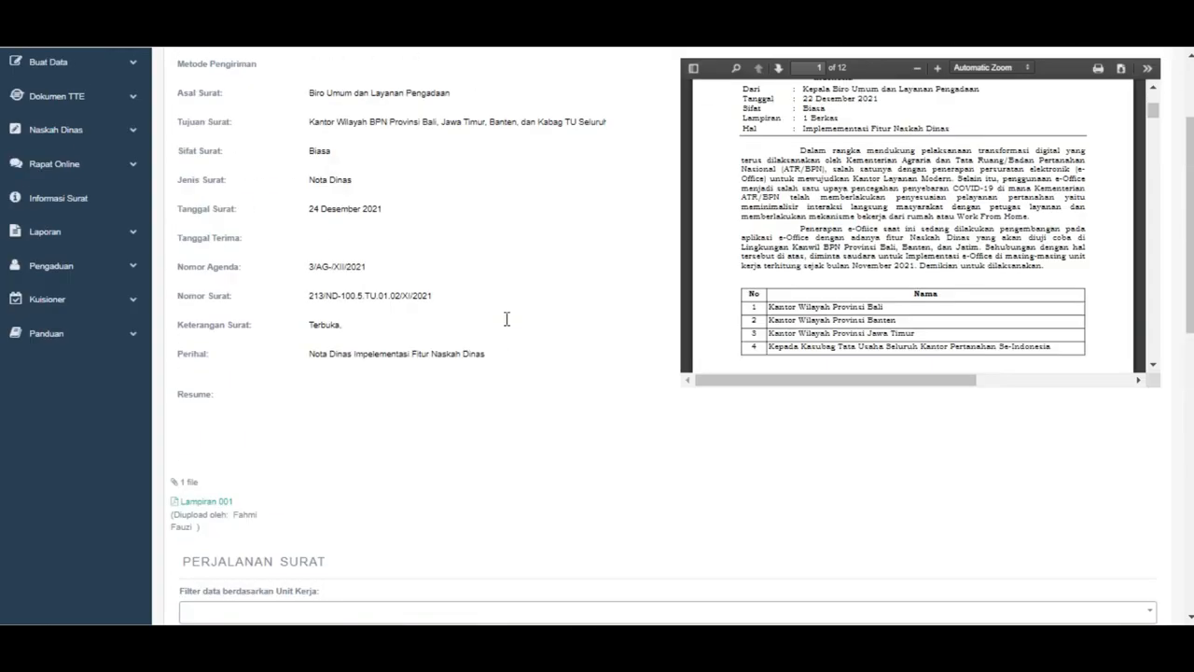